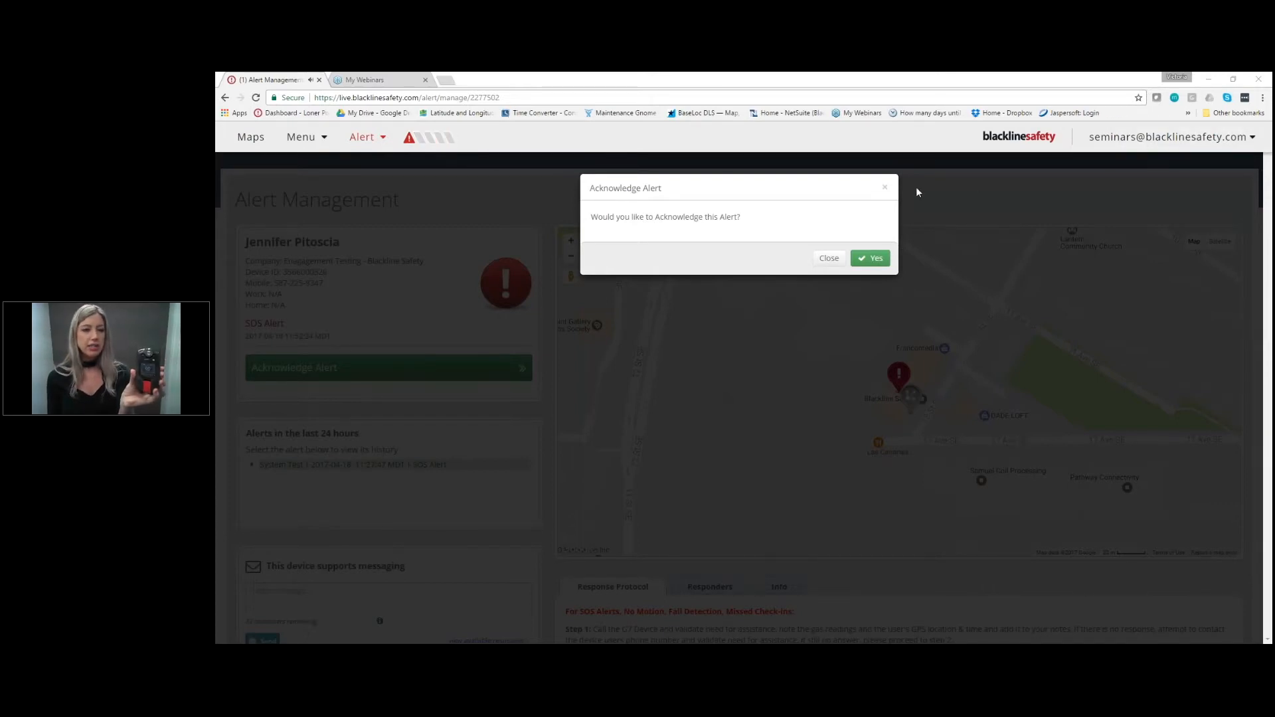
Step: Acknowledge the SOS alert and highlight the device user's name and mobile number in the alert details
{"action": "left_click", "coordinate": [869, 258]}
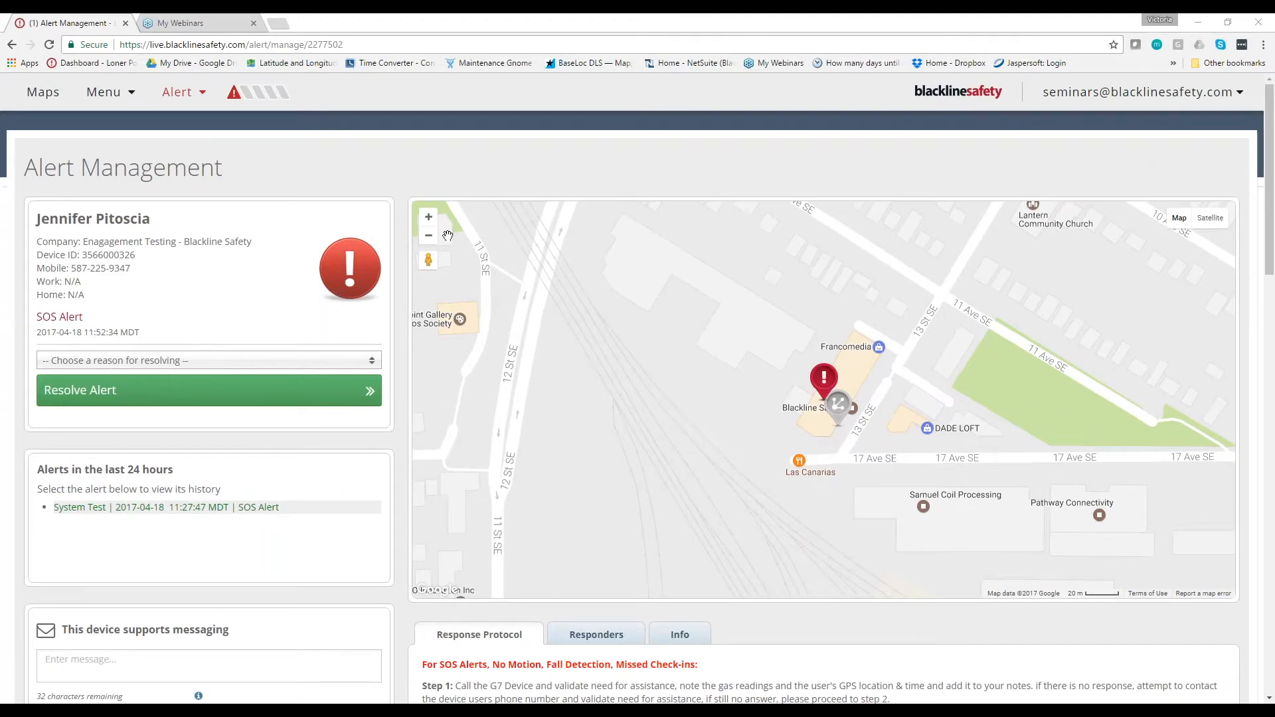
{"action": "left_click_drag", "start_coordinate": [151, 220], "coordinate": [36, 220]}
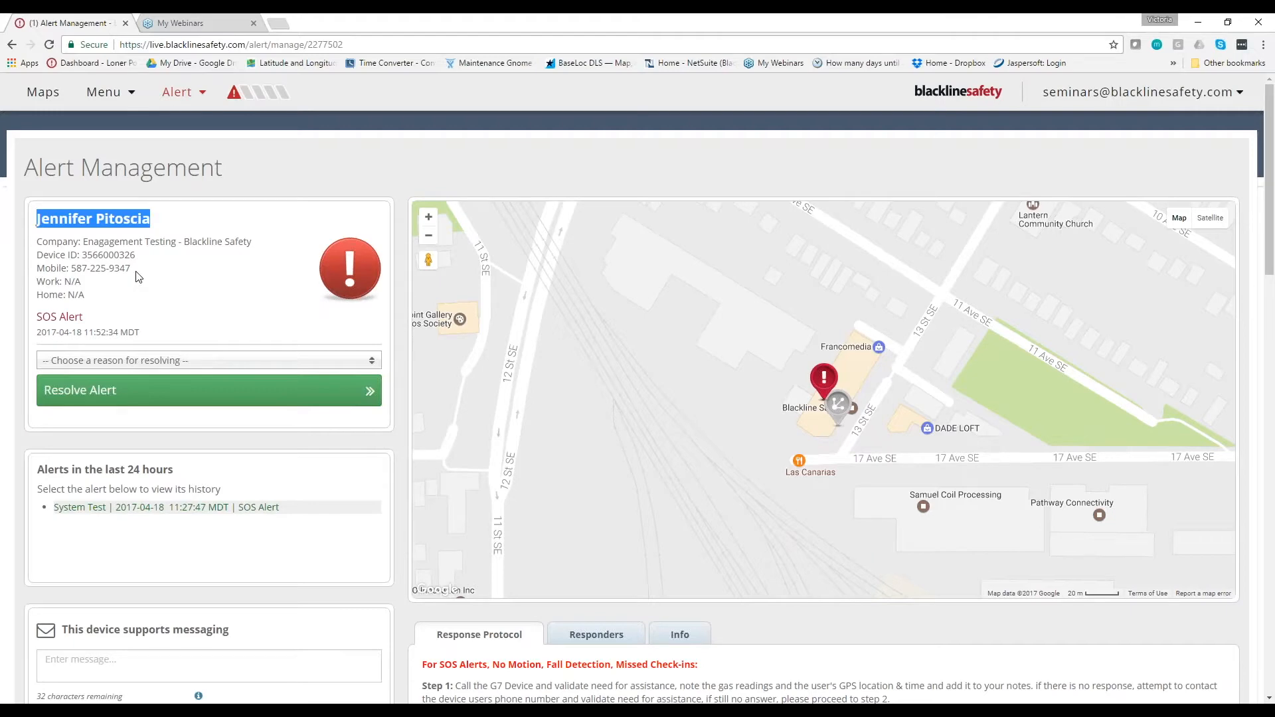
{"action": "left_click_drag", "start_coordinate": [132, 269], "coordinate": [39, 269]}
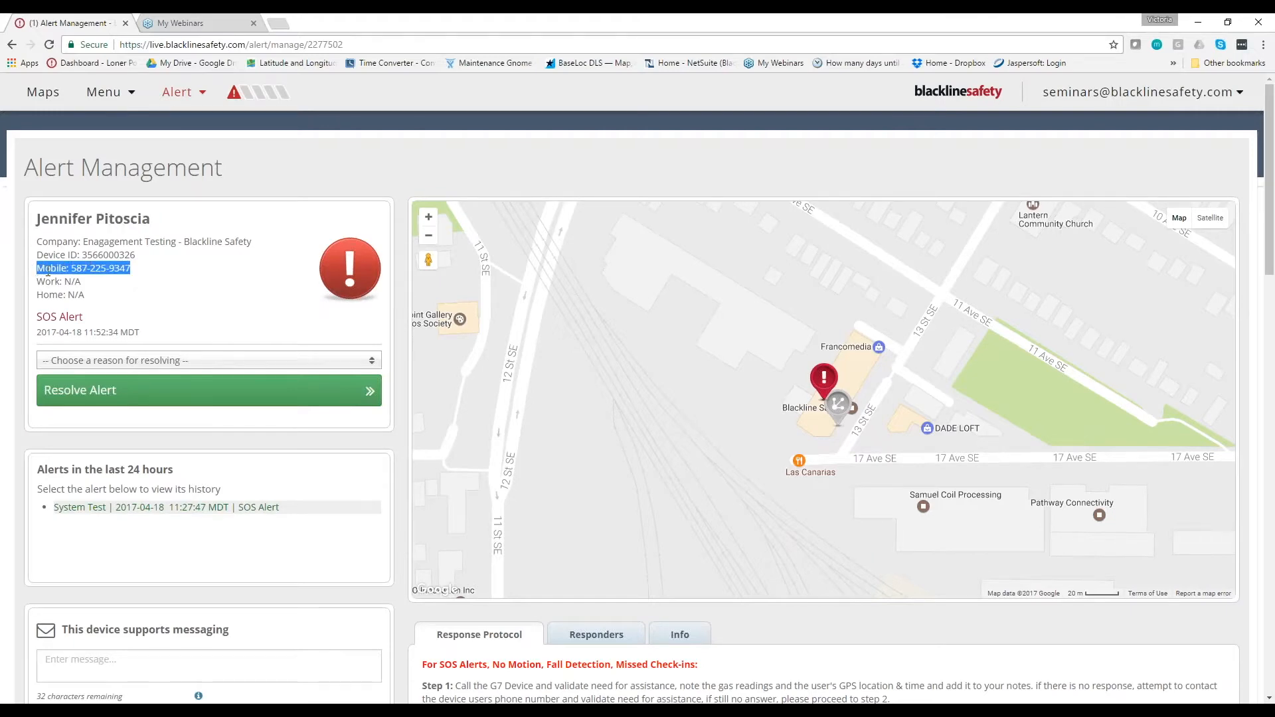
Step: Highlight the number for calling the device and place the cursor in the device's message field
{"action": "scroll", "coordinate": [125, 507], "scroll_direction": "down", "scroll_amount": 2}
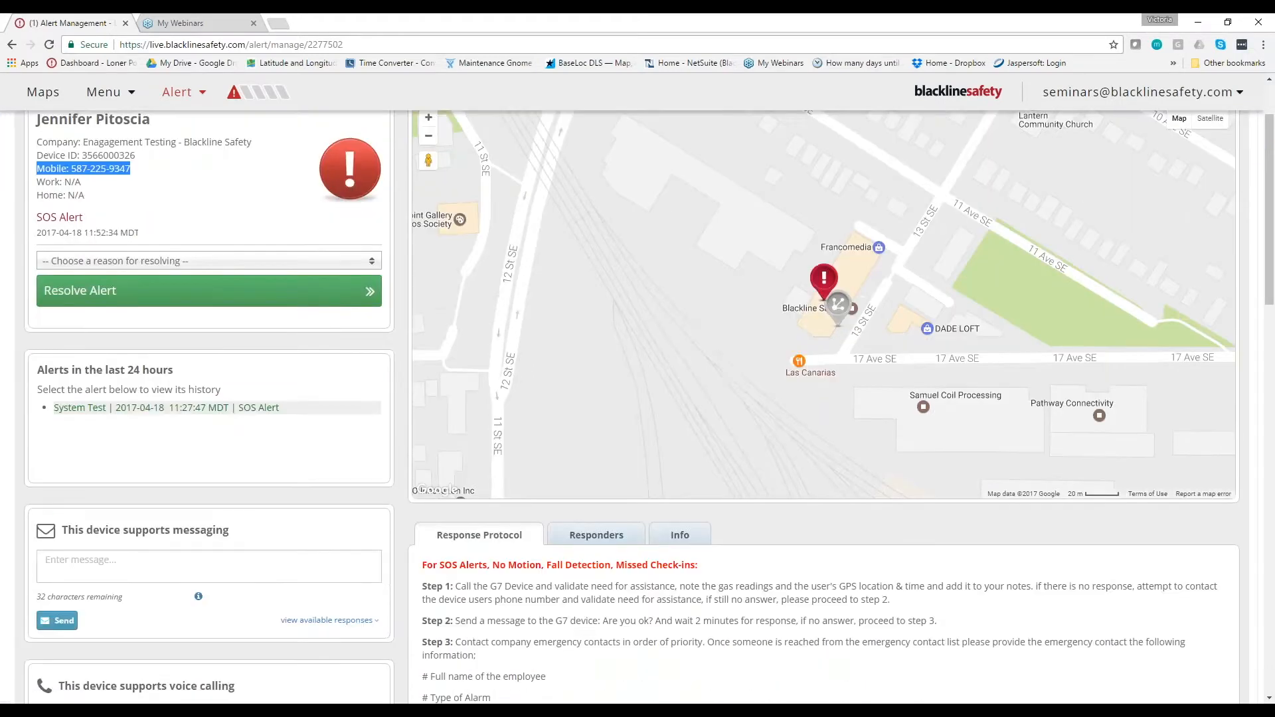
{"action": "scroll", "coordinate": [121, 506], "scroll_direction": "down", "scroll_amount": 2}
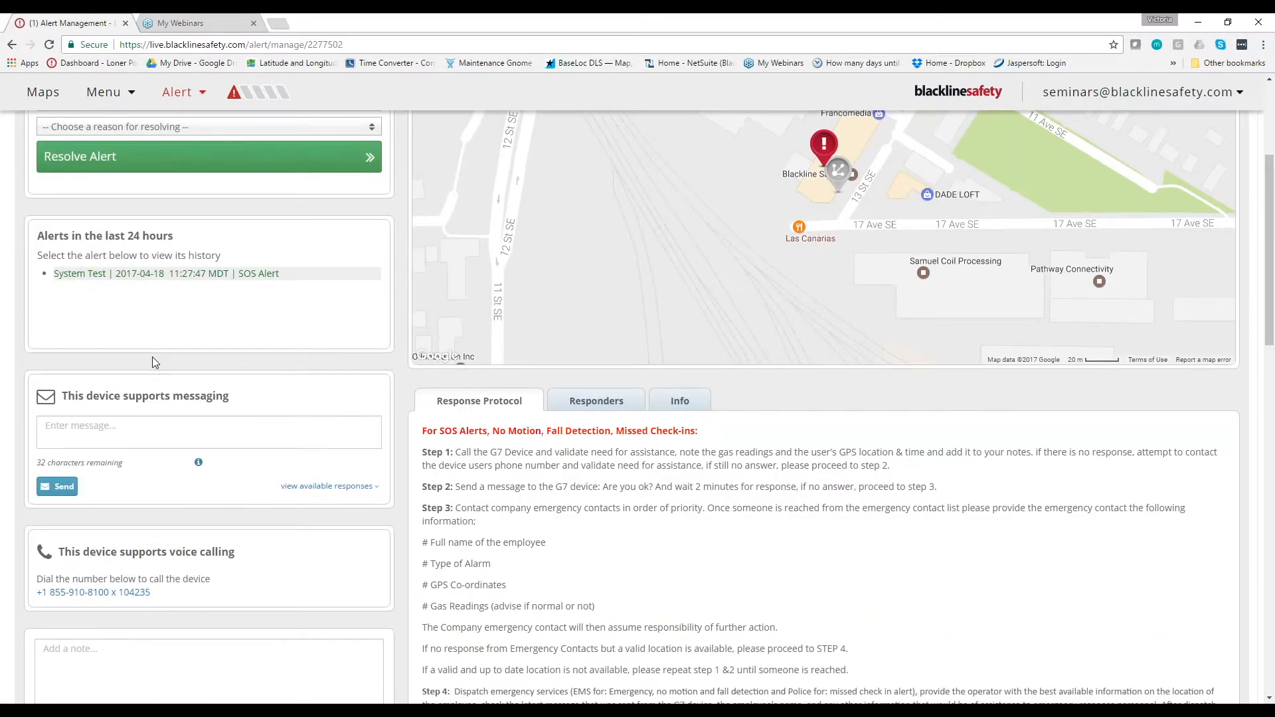
{"action": "scroll", "coordinate": [152, 362], "scroll_direction": "down", "scroll_amount": 3}
{"action": "left_click_drag", "start_coordinate": [158, 416], "coordinate": [42, 417]}
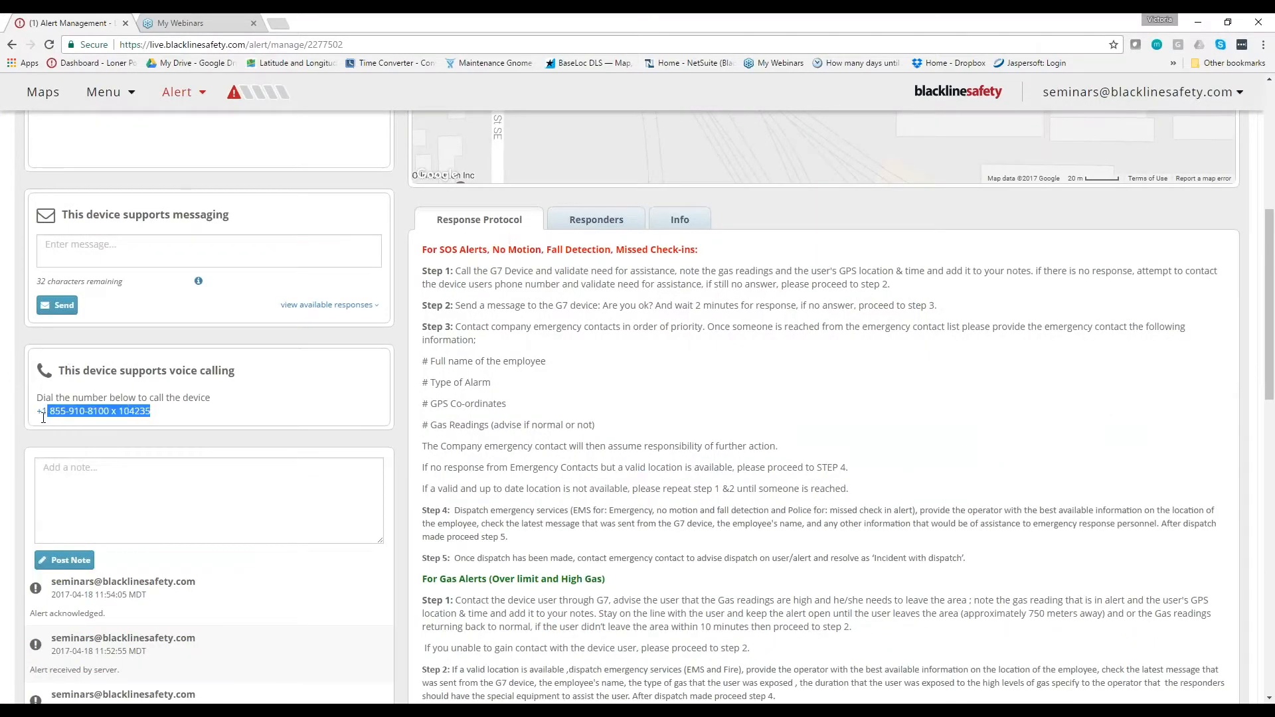
{"action": "left_click", "coordinate": [120, 251]}
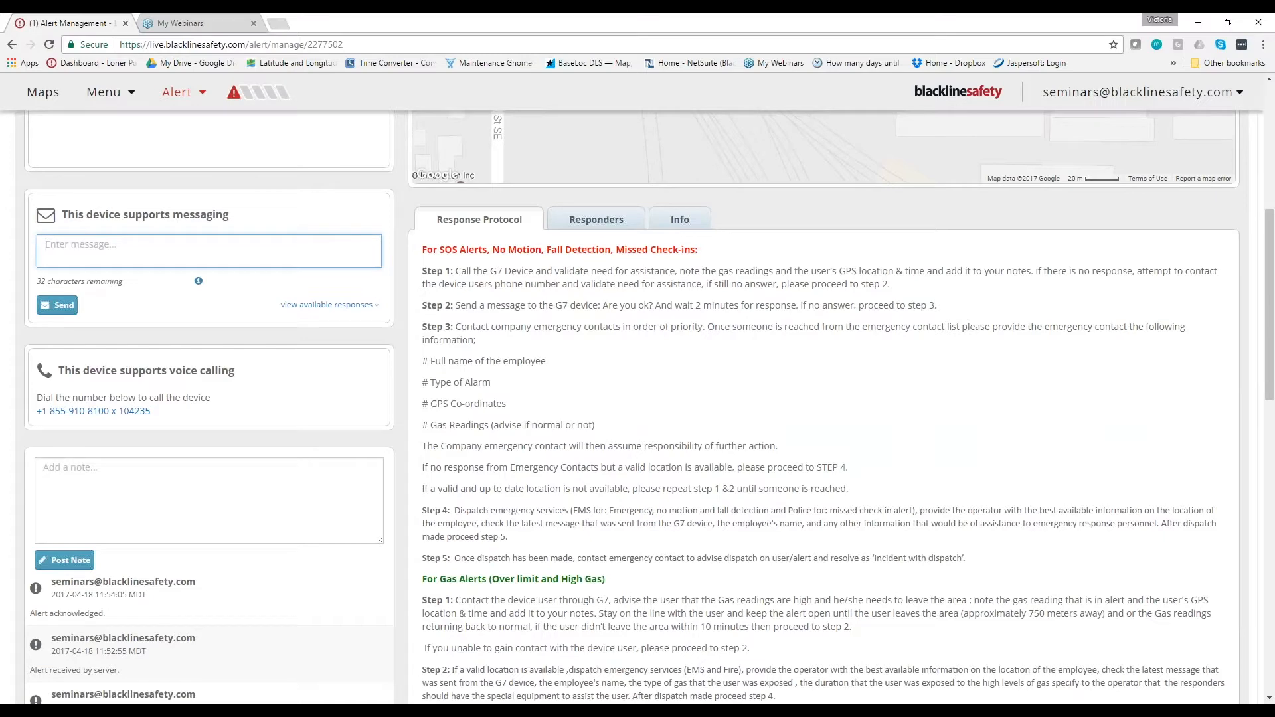
Step: Examine the alert's surroundings on the map and highlight steps 1 and 3 of the SOS response protocol
{"action": "scroll", "coordinate": [684, 434], "scroll_direction": "up", "scroll_amount": 5}
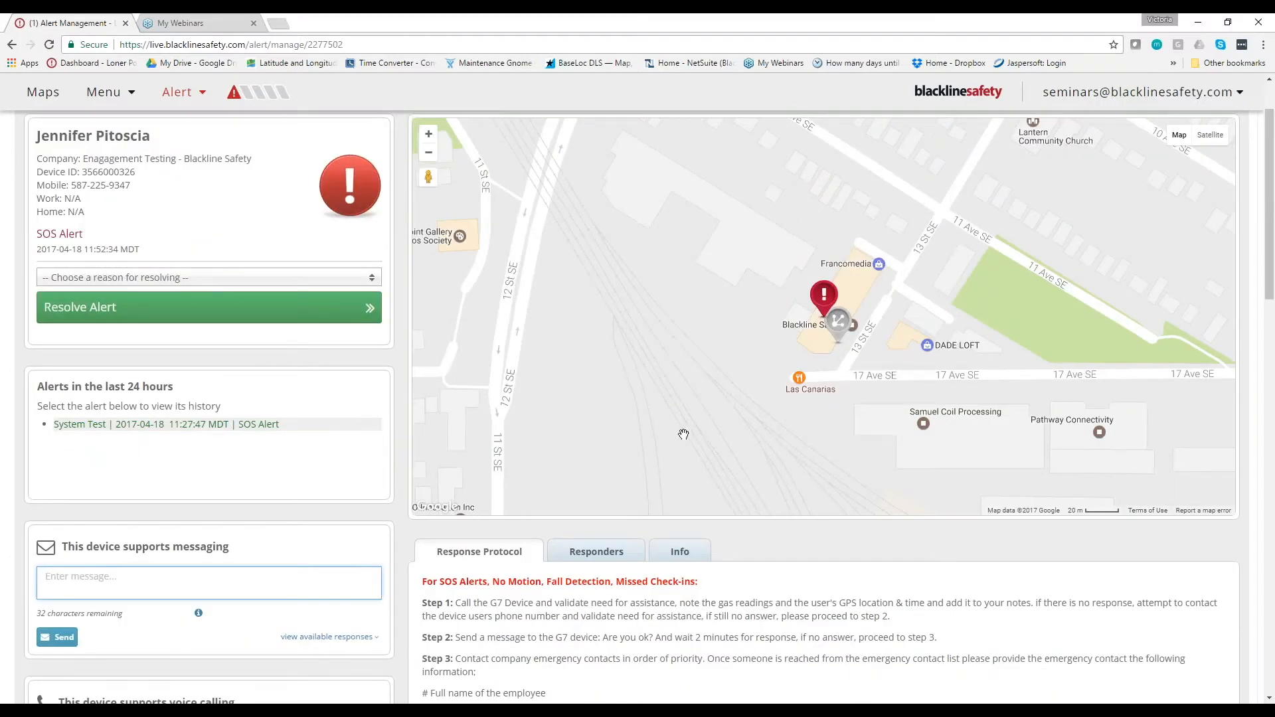
{"action": "scroll", "coordinate": [664, 430], "scroll_direction": "down", "scroll_amount": 1}
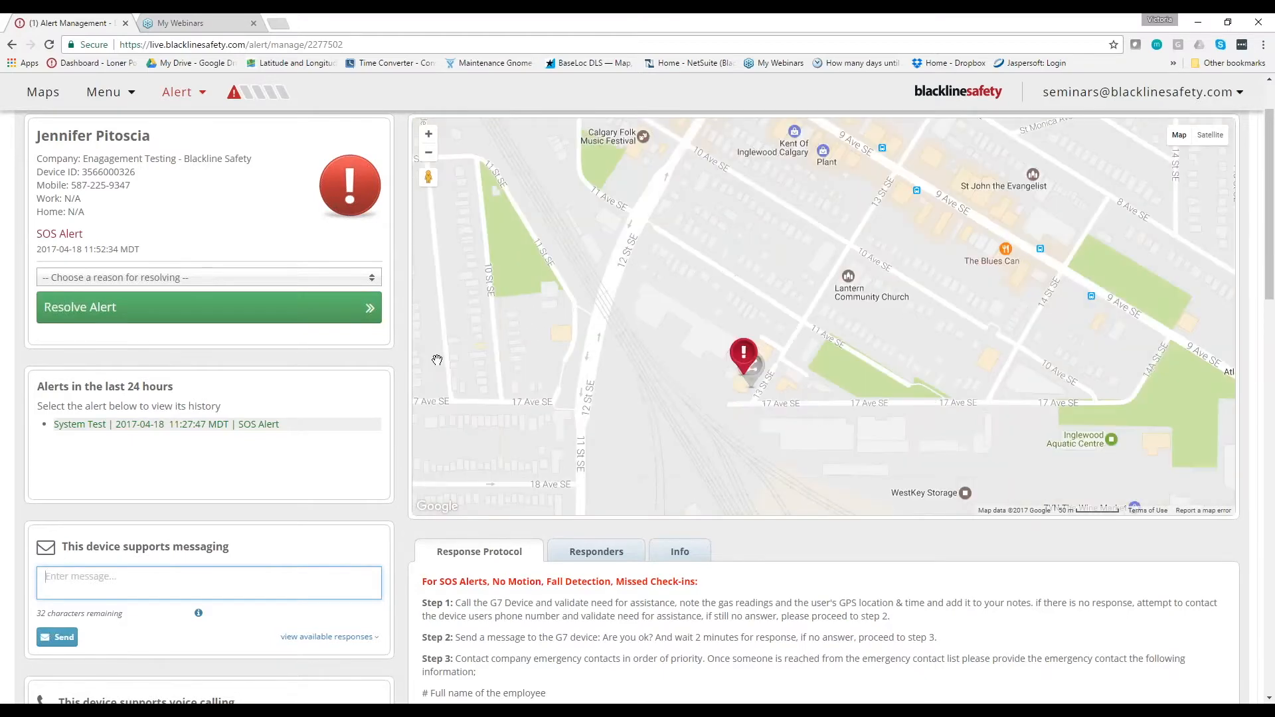
{"action": "scroll", "coordinate": [400, 358], "scroll_direction": "down", "scroll_amount": 1}
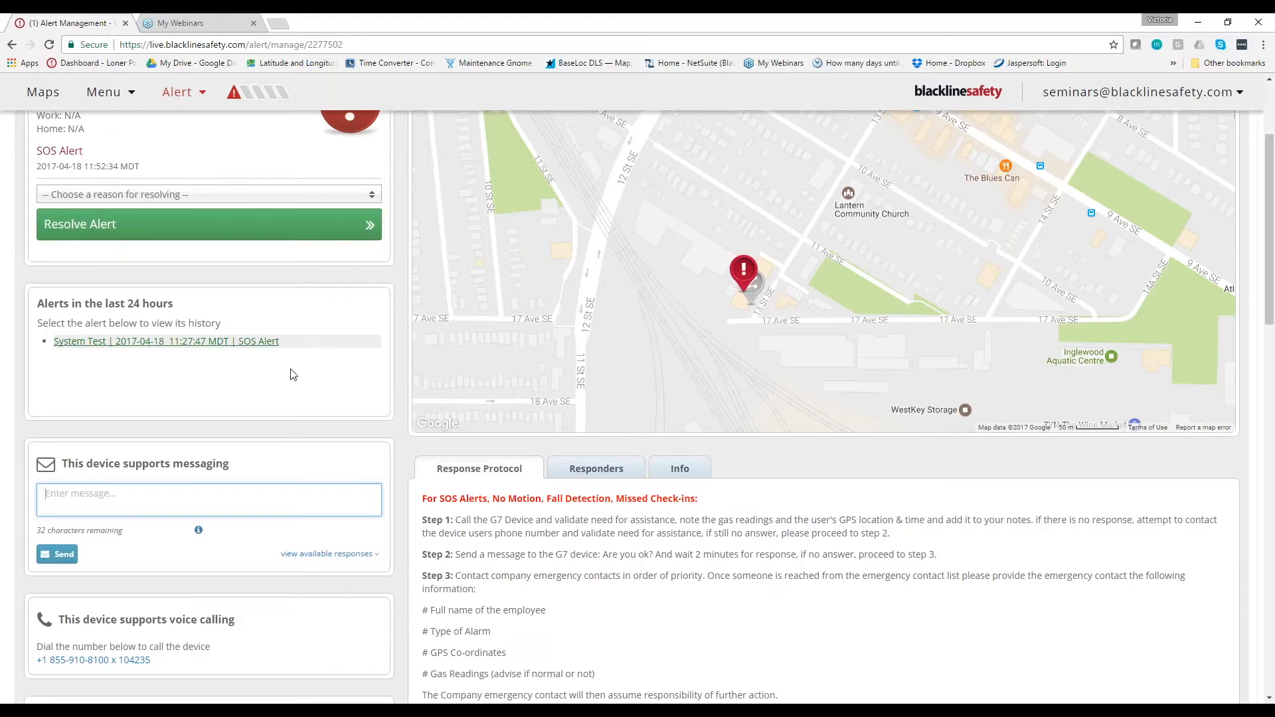
{"action": "scroll", "coordinate": [522, 610], "scroll_direction": "down", "scroll_amount": 5}
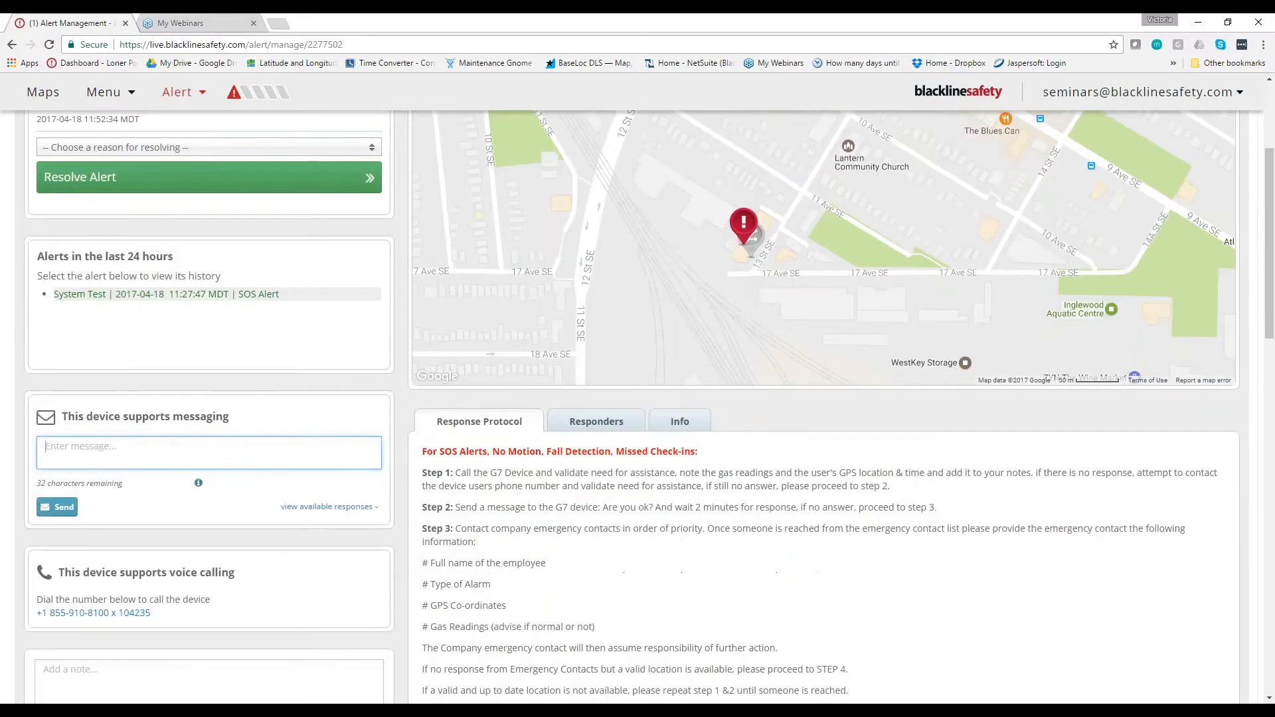
{"action": "left_click_drag", "start_coordinate": [425, 223], "coordinate": [911, 241]}
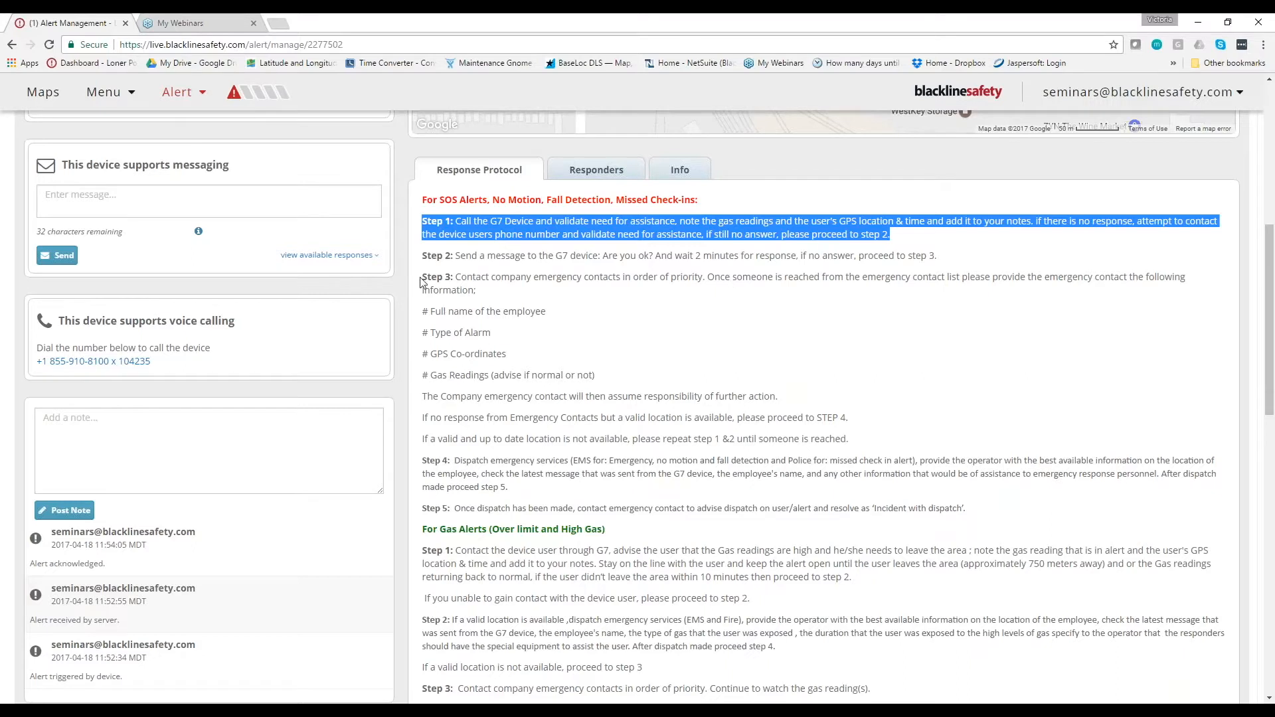
{"action": "left_click_drag", "start_coordinate": [421, 278], "coordinate": [652, 449]}
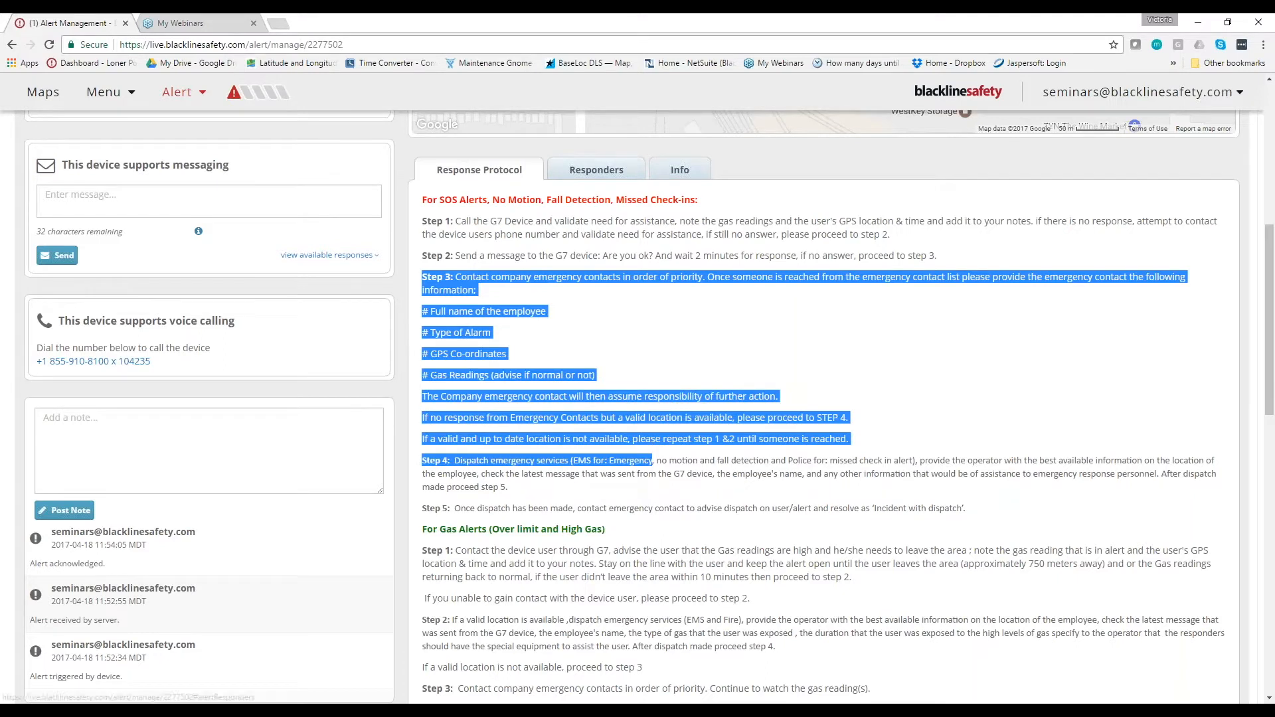
Step: Highlight the two emergency contacts in the responders list and return to the response protocol
{"action": "left_click", "coordinate": [596, 170]}
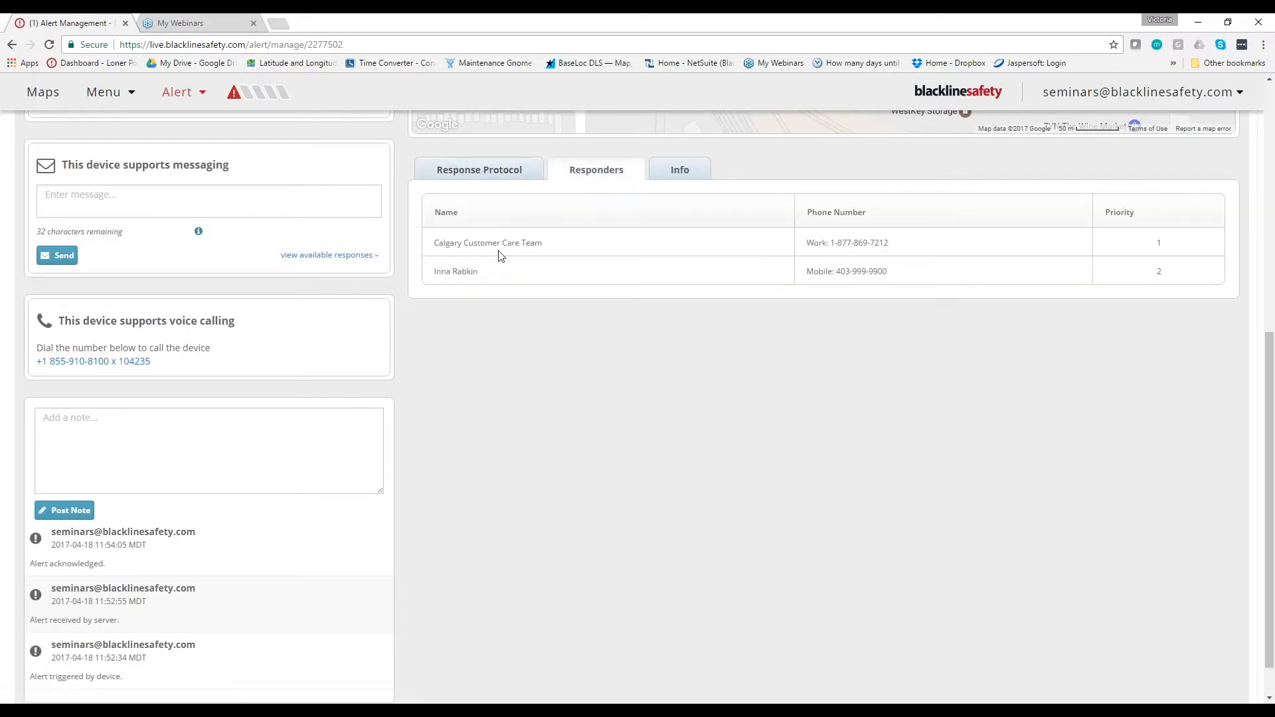
{"action": "left_click_drag", "start_coordinate": [433, 243], "coordinate": [572, 241]}
{"action": "left_click_drag", "start_coordinate": [433, 272], "coordinate": [501, 274]}
{"action": "left_click", "coordinate": [517, 172]}
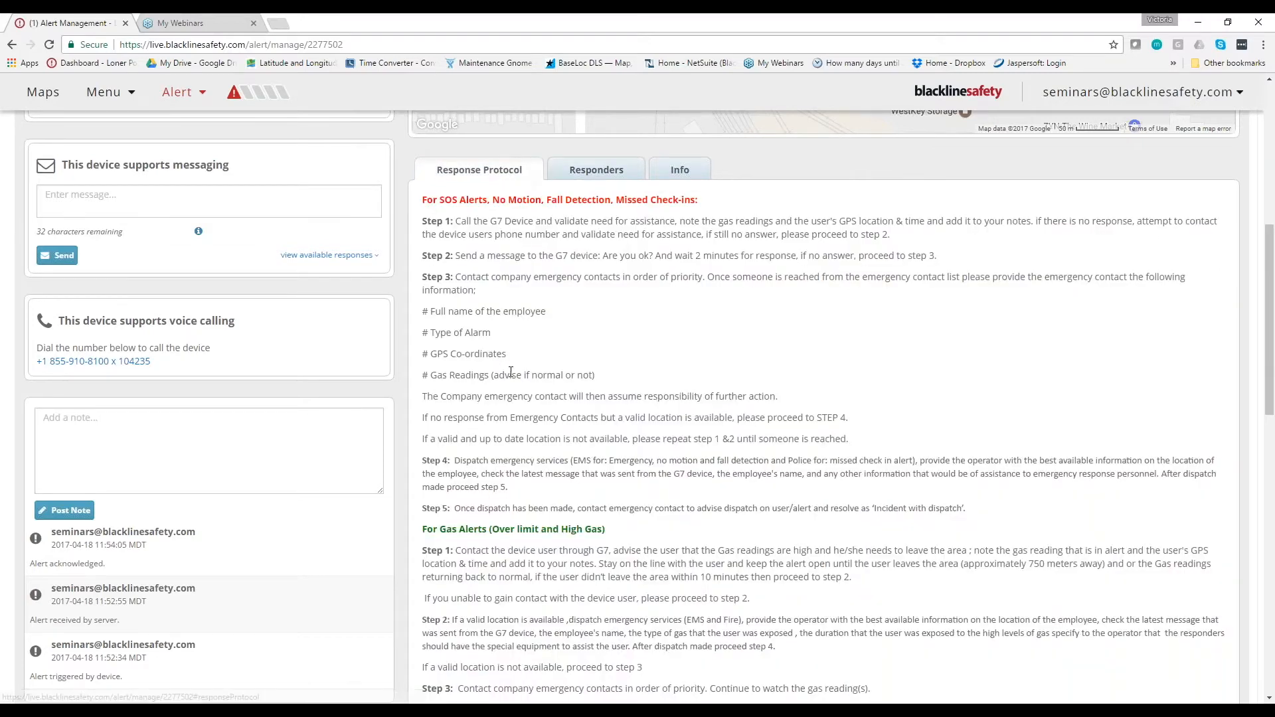
Step: Read through the response protocols for gas alerts, short term exposure limits and time weighted average
{"action": "scroll", "coordinate": [511, 372], "scroll_direction": "down", "scroll_amount": 5}
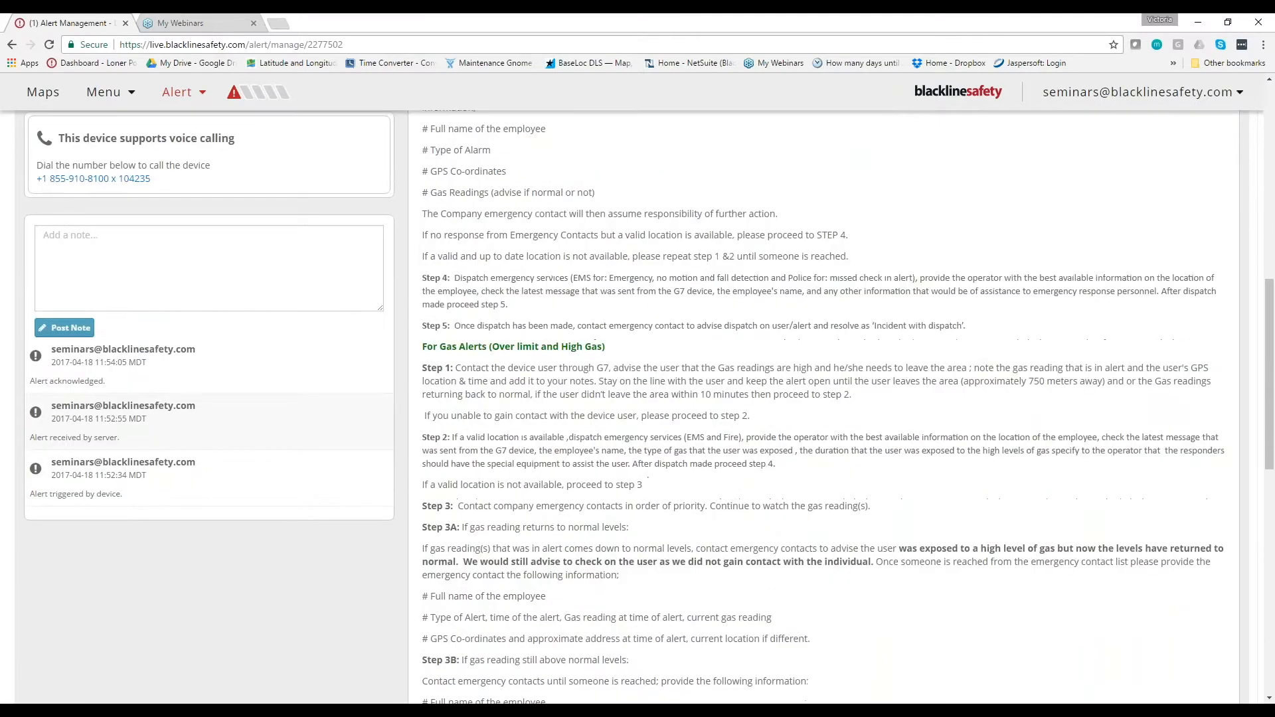
{"action": "scroll", "coordinate": [606, 394], "scroll_direction": "down", "scroll_amount": 5}
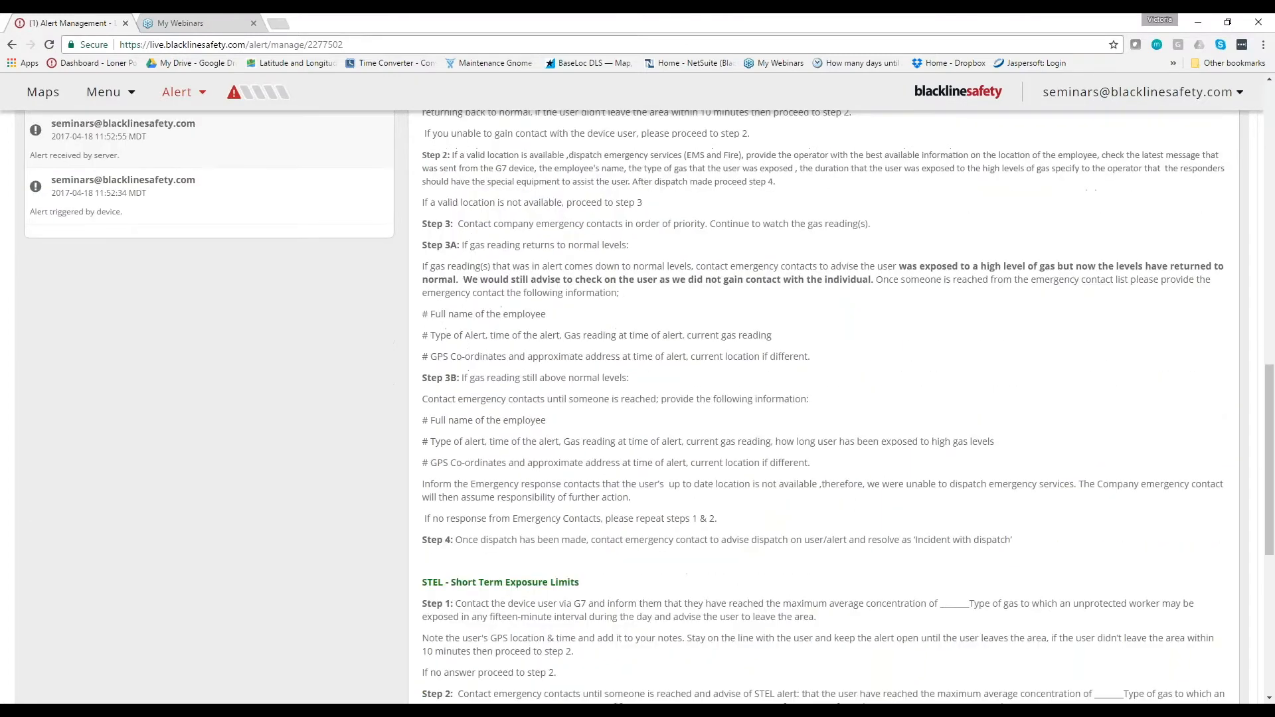
{"action": "scroll", "coordinate": [525, 430], "scroll_direction": "down", "scroll_amount": 5}
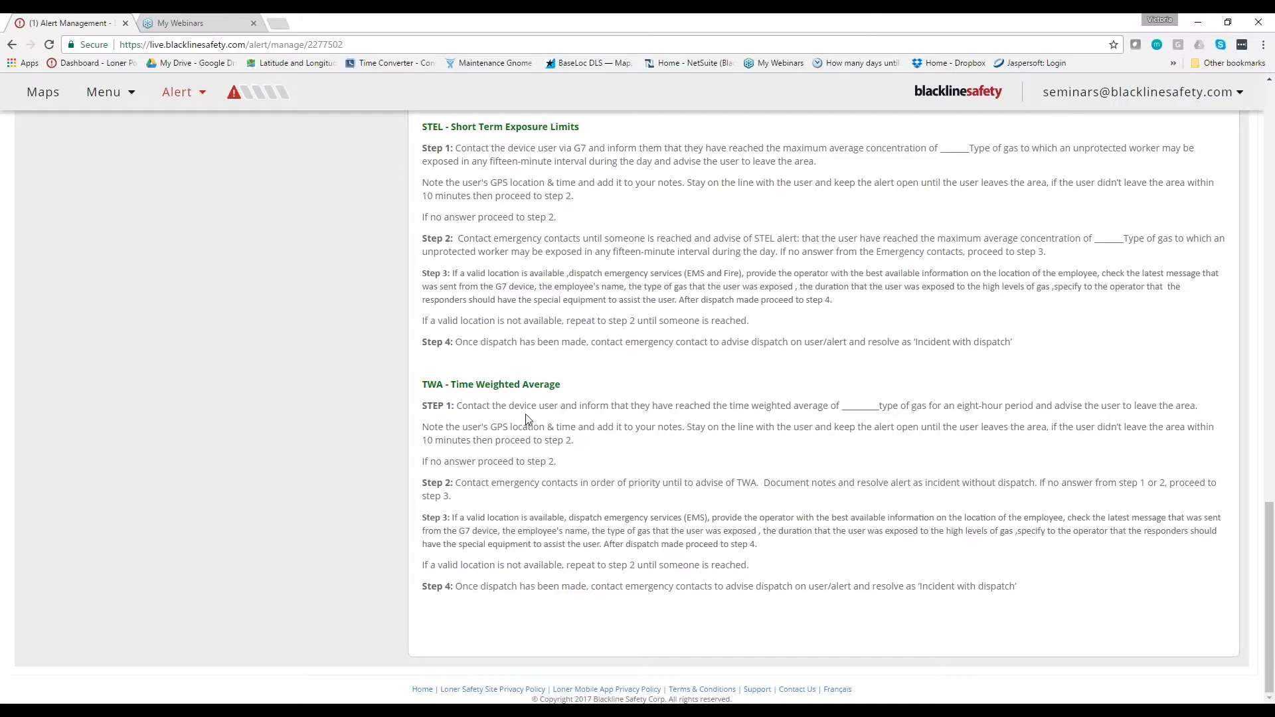
{"action": "scroll", "coordinate": [528, 420], "scroll_direction": "up", "scroll_amount": 10}
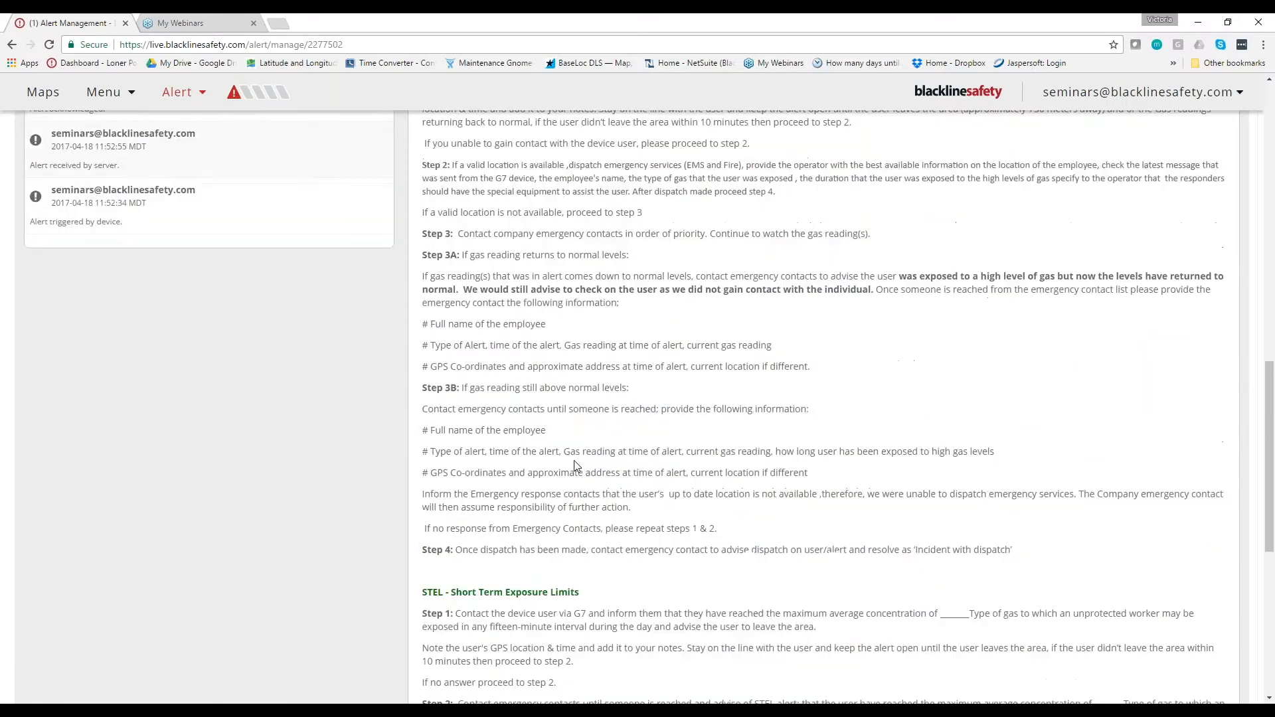
{"action": "scroll", "coordinate": [575, 466], "scroll_direction": "up", "scroll_amount": 6}
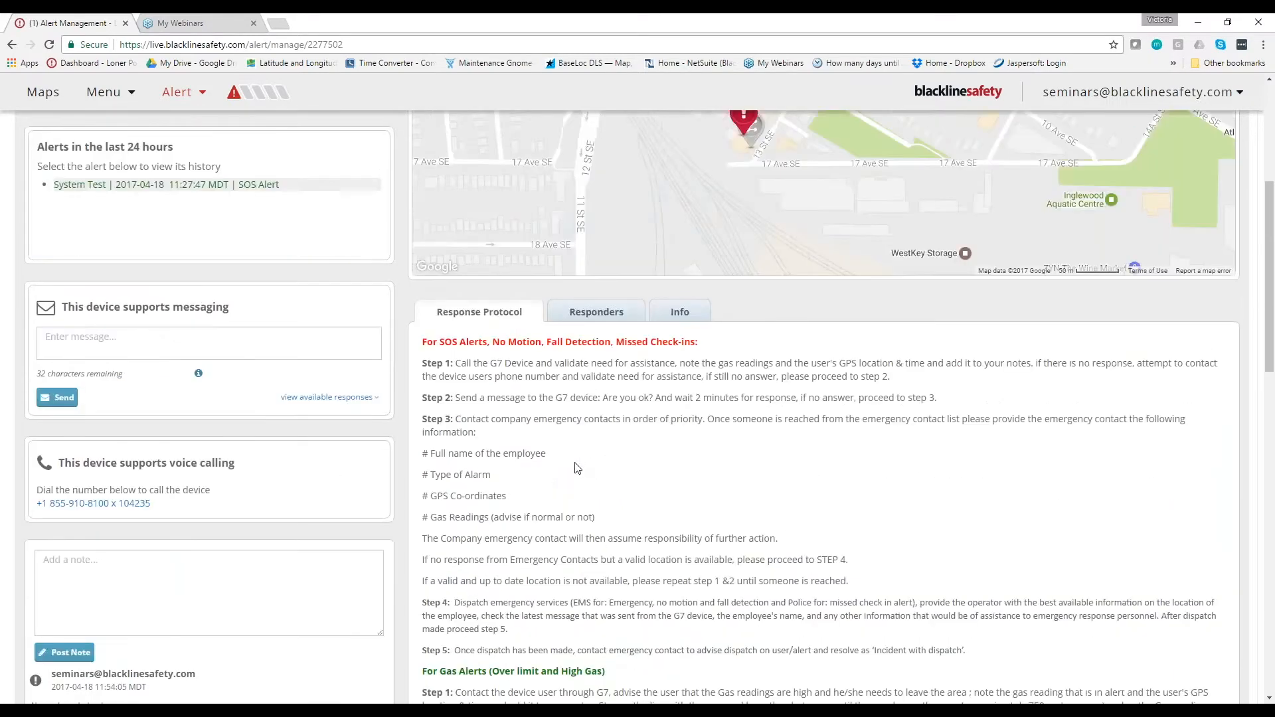
Step: Highlight the device user's details in the alert and show the alert's responders list
{"action": "scroll", "coordinate": [576, 468], "scroll_direction": "up", "scroll_amount": 4}
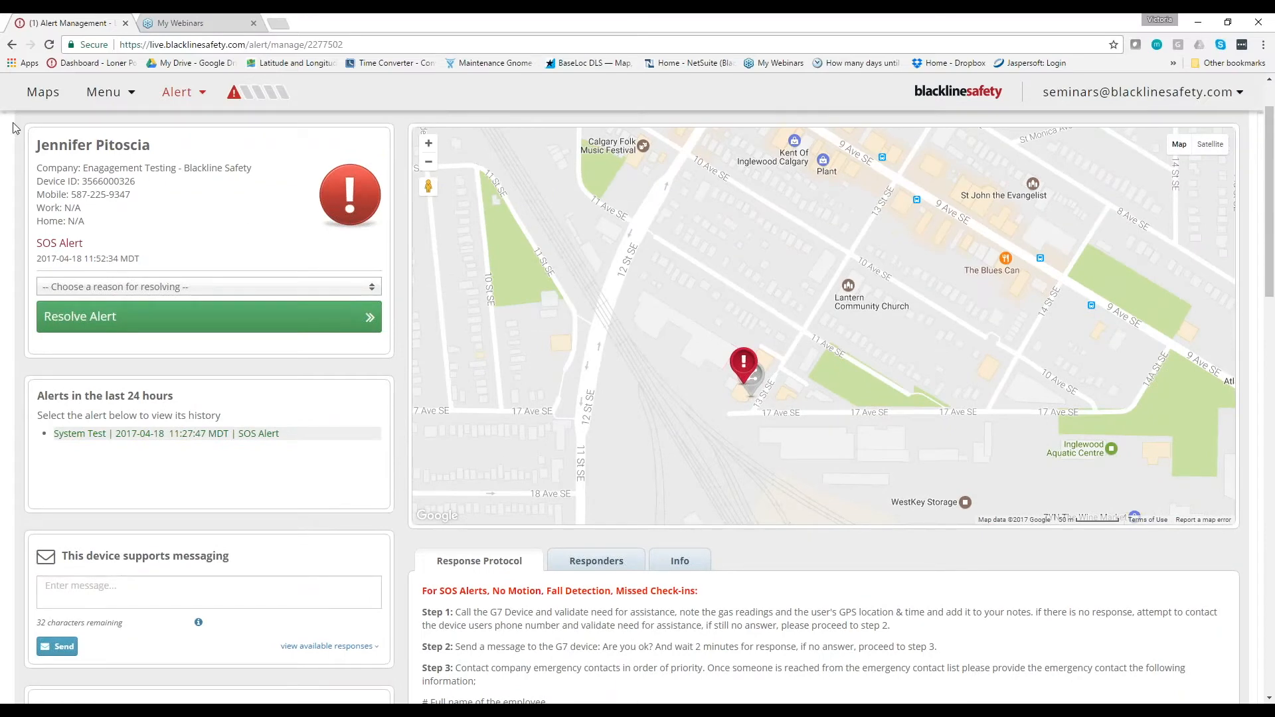
{"action": "left_click_drag", "start_coordinate": [36, 138], "coordinate": [178, 229]}
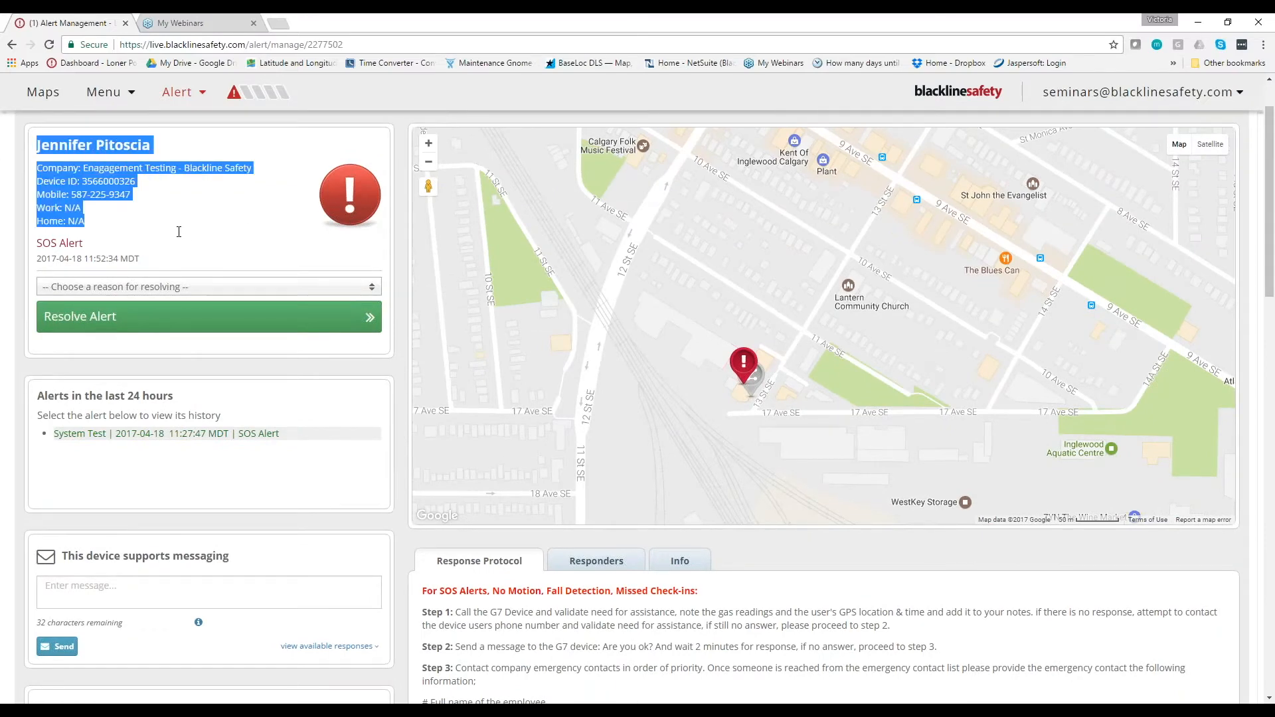
{"action": "scroll", "coordinate": [294, 544], "scroll_direction": "down", "scroll_amount": 3}
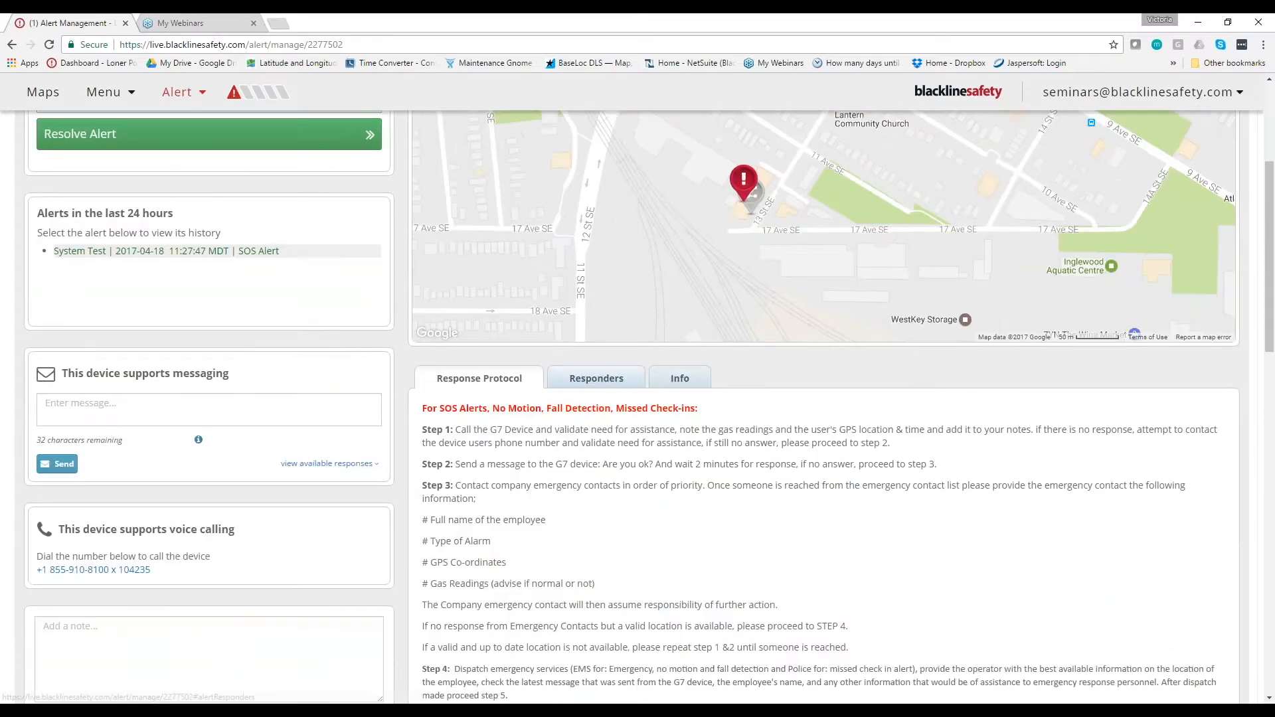
{"action": "left_click", "coordinate": [596, 378]}
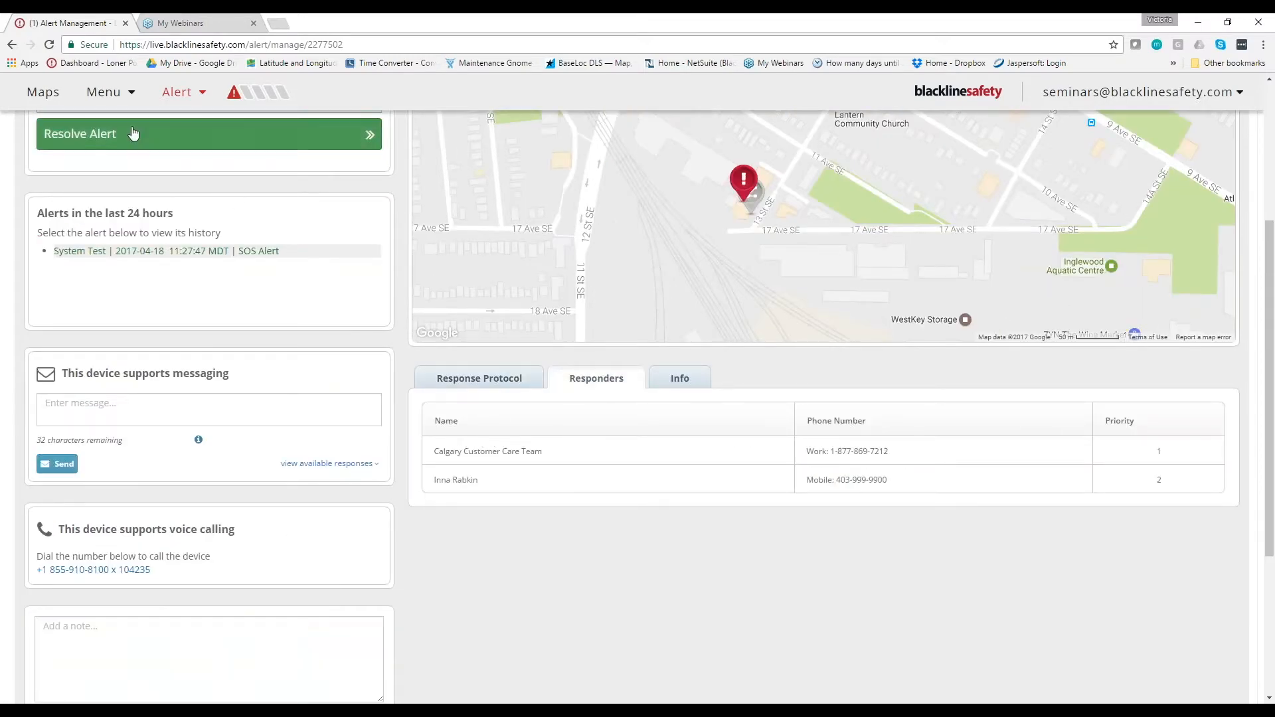
Step: Open the Address Book and view the Blackline Shared Device contact
{"action": "left_click", "coordinate": [108, 99]}
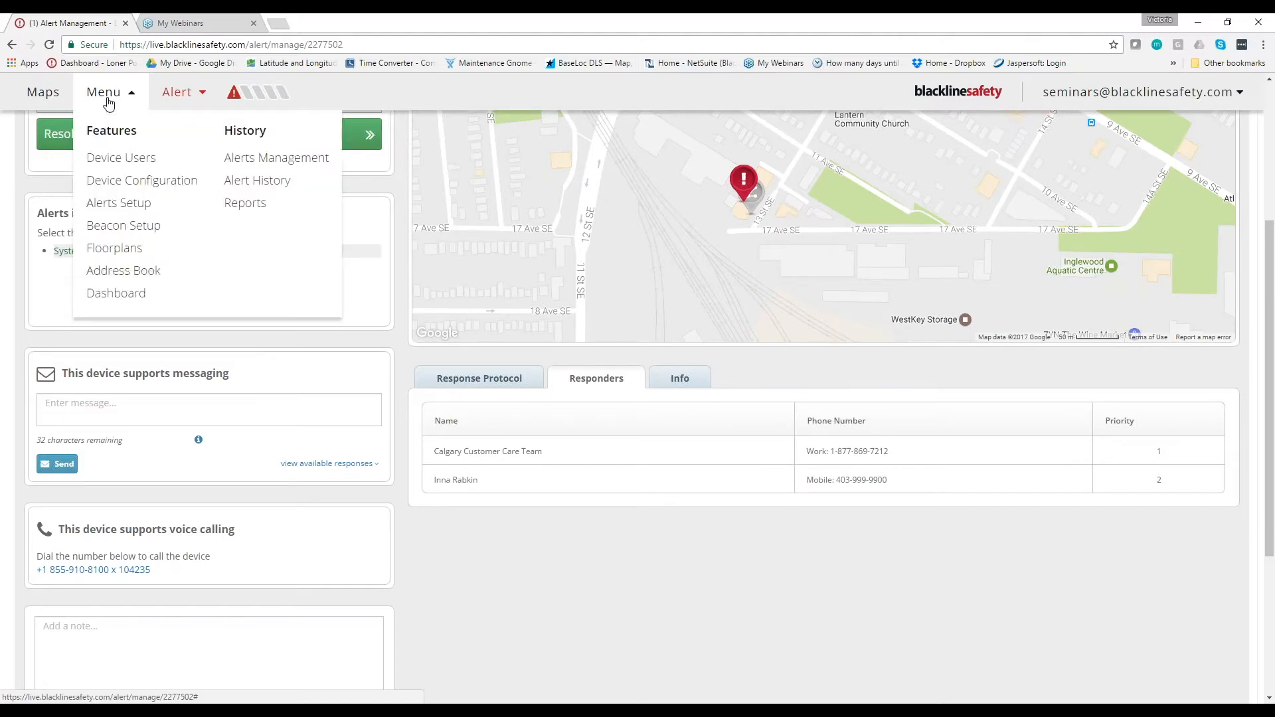
{"action": "left_click", "coordinate": [130, 266]}
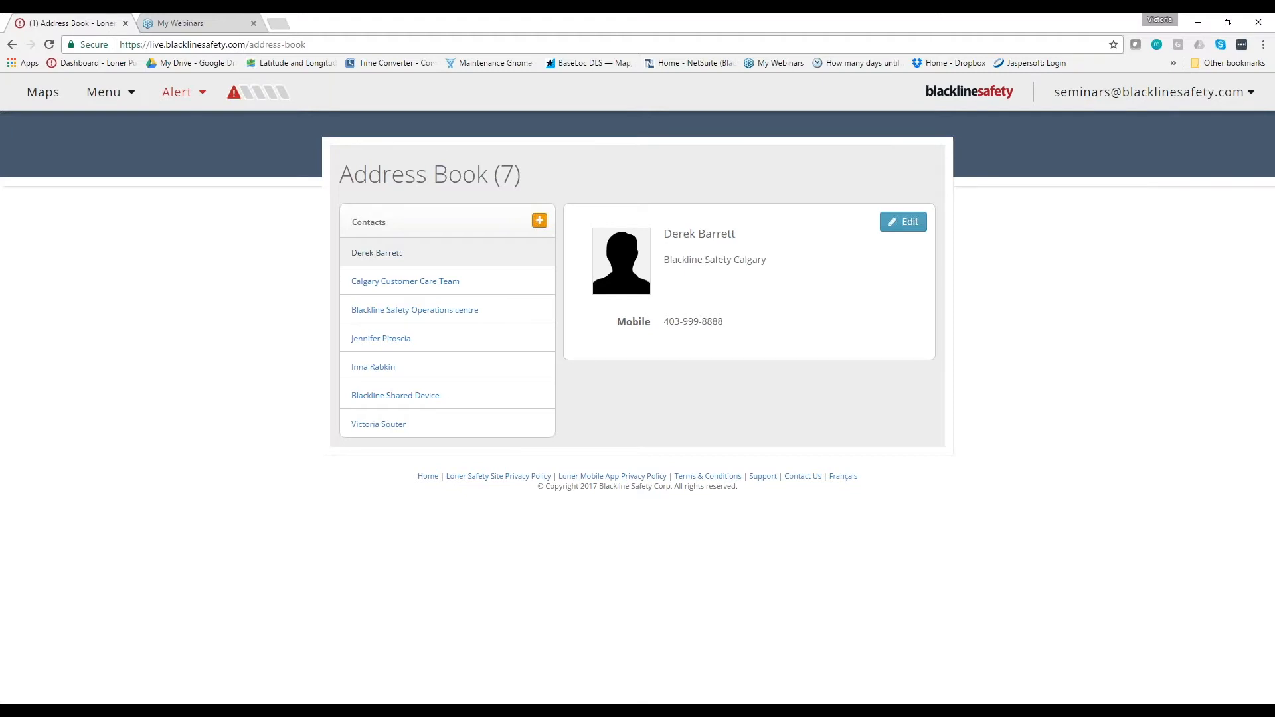
{"action": "left_click", "coordinate": [407, 397]}
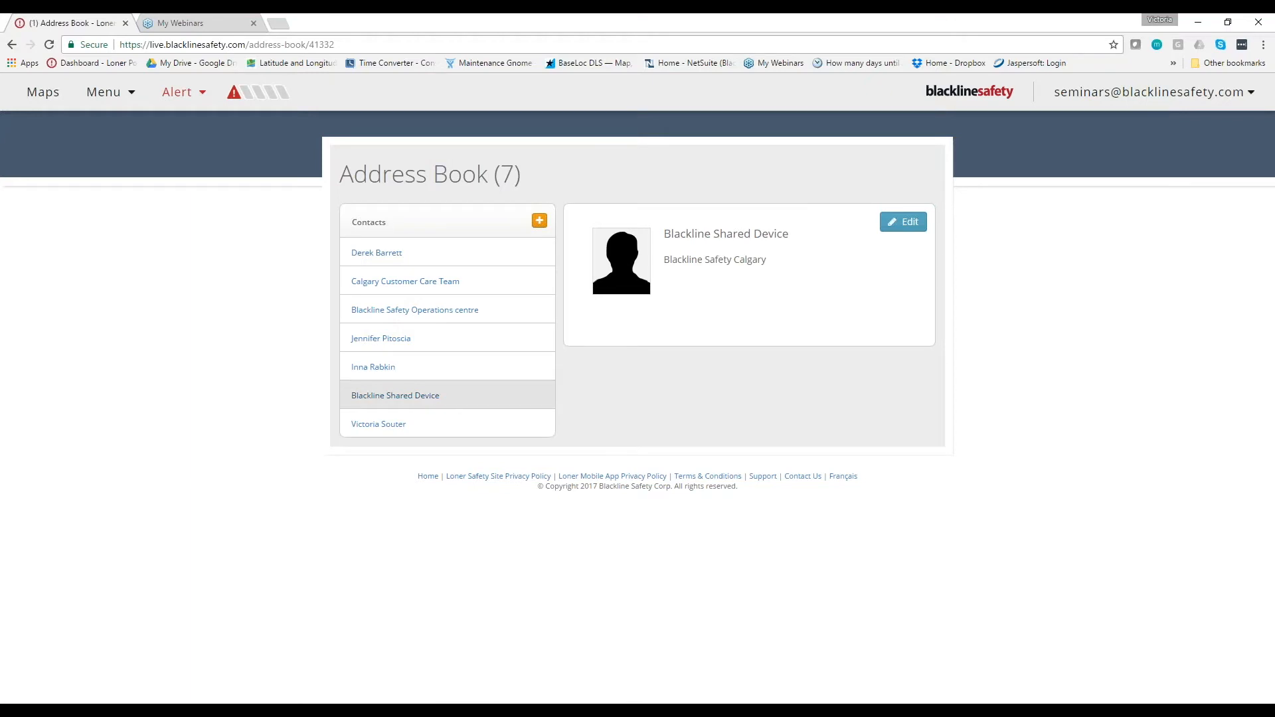
Step: Open the Device Users list and assign the Blackline Shared Device contact to the G7c device
{"action": "left_click", "coordinate": [103, 95]}
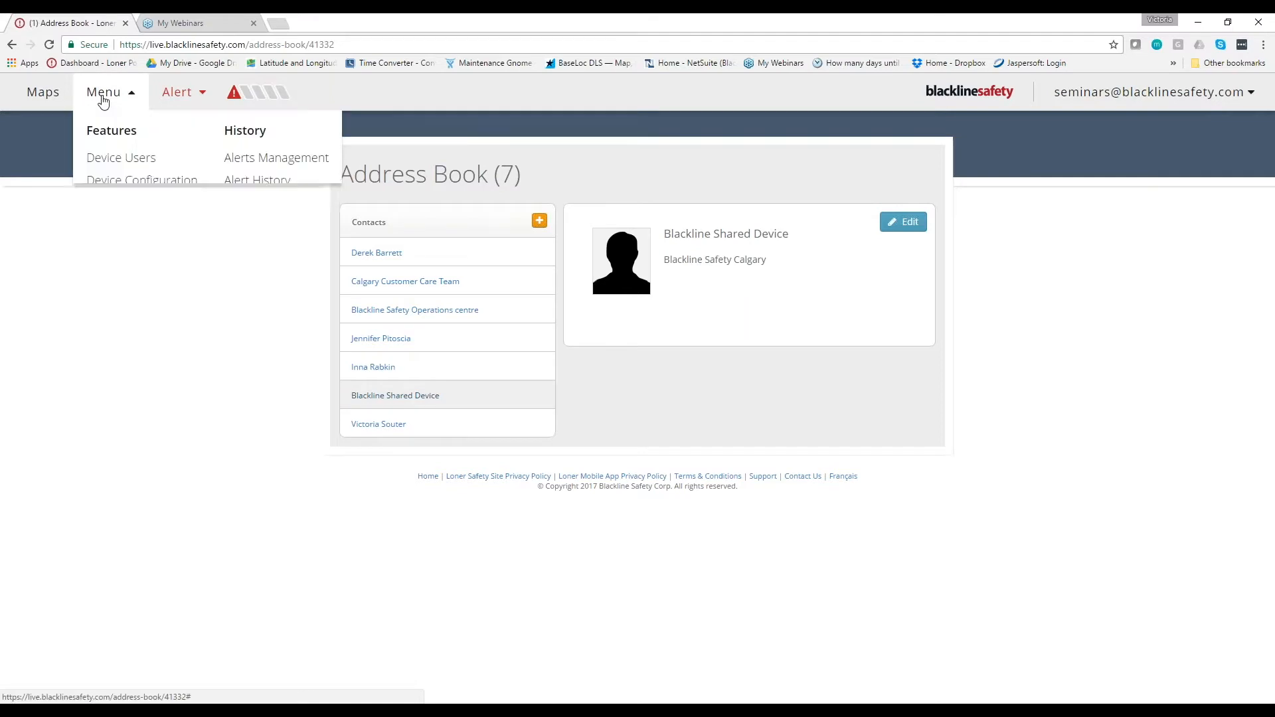
{"action": "left_click", "coordinate": [117, 160]}
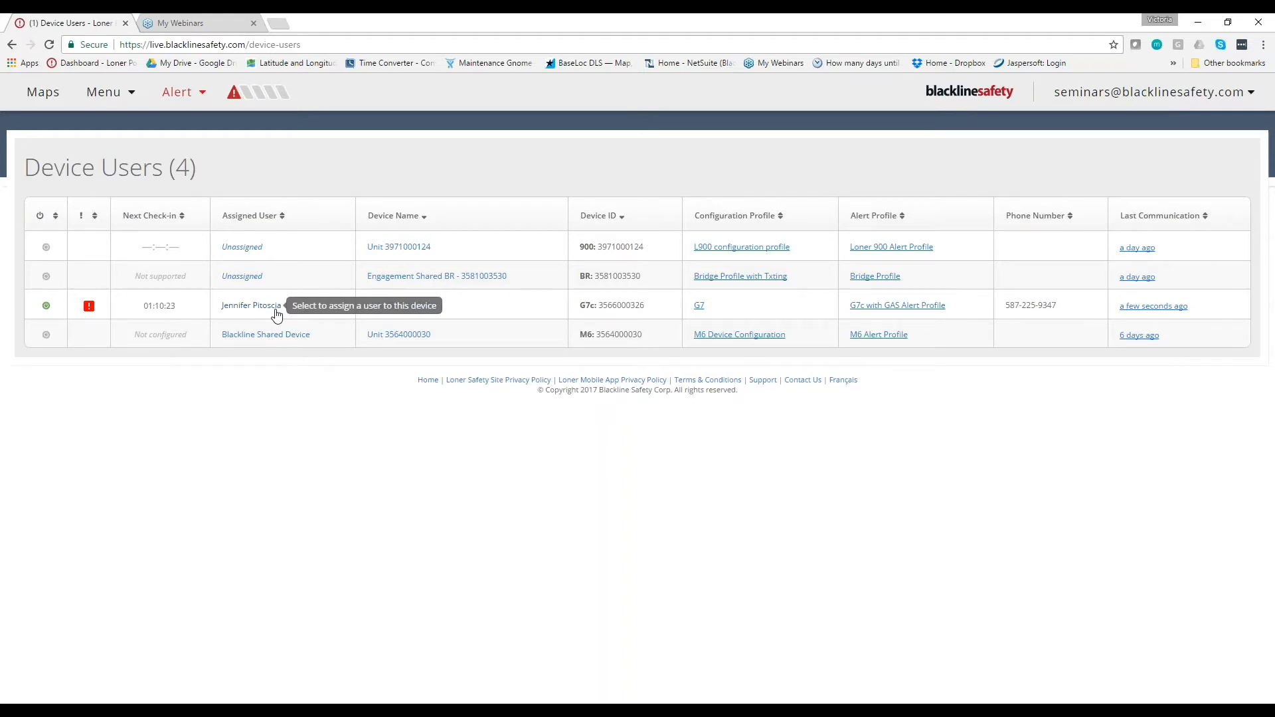
{"action": "key", "text": "ctrl+plus"}
{"action": "key", "text": "ctrl+plus"}
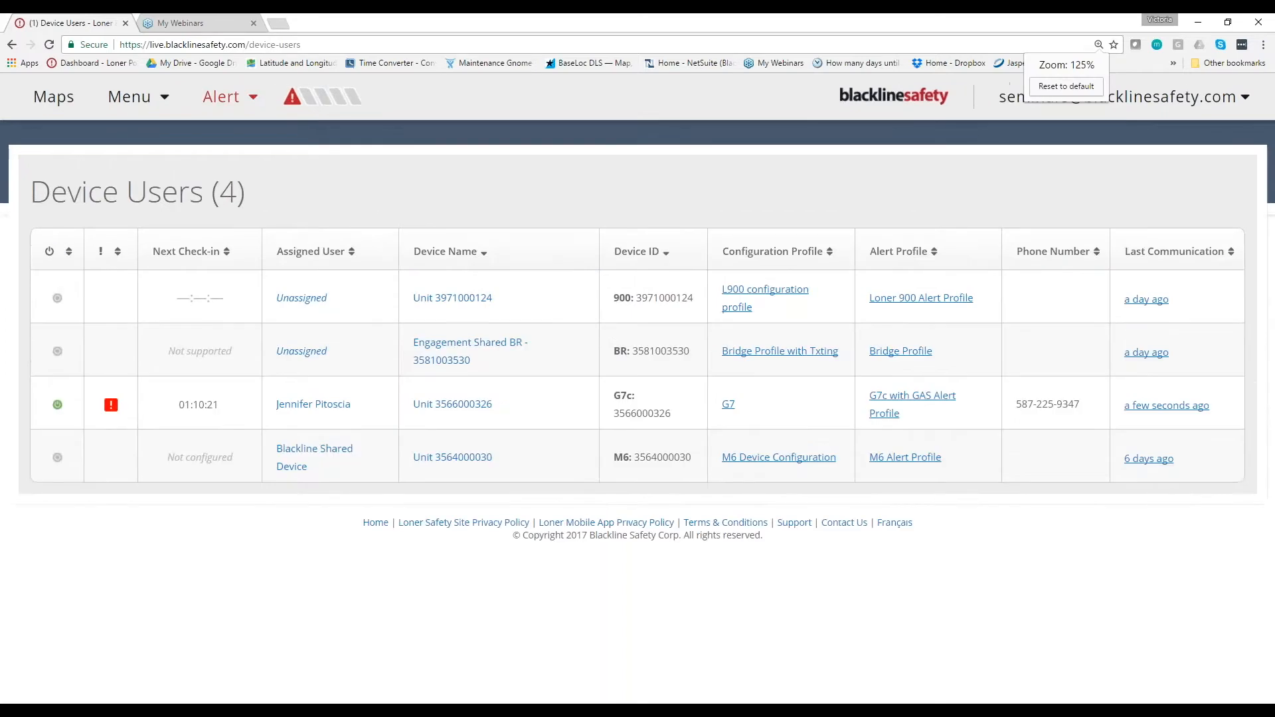
{"action": "key", "text": "ctrl+minus"}
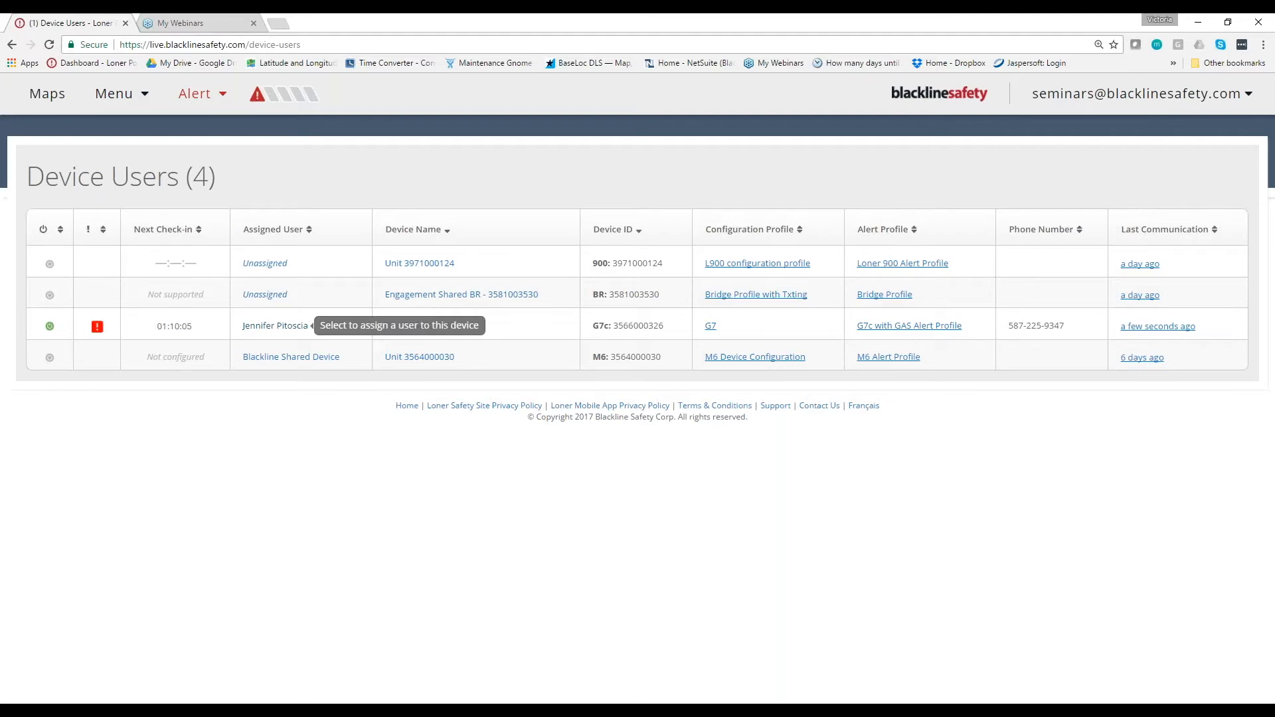
{"action": "left_click", "coordinate": [275, 326]}
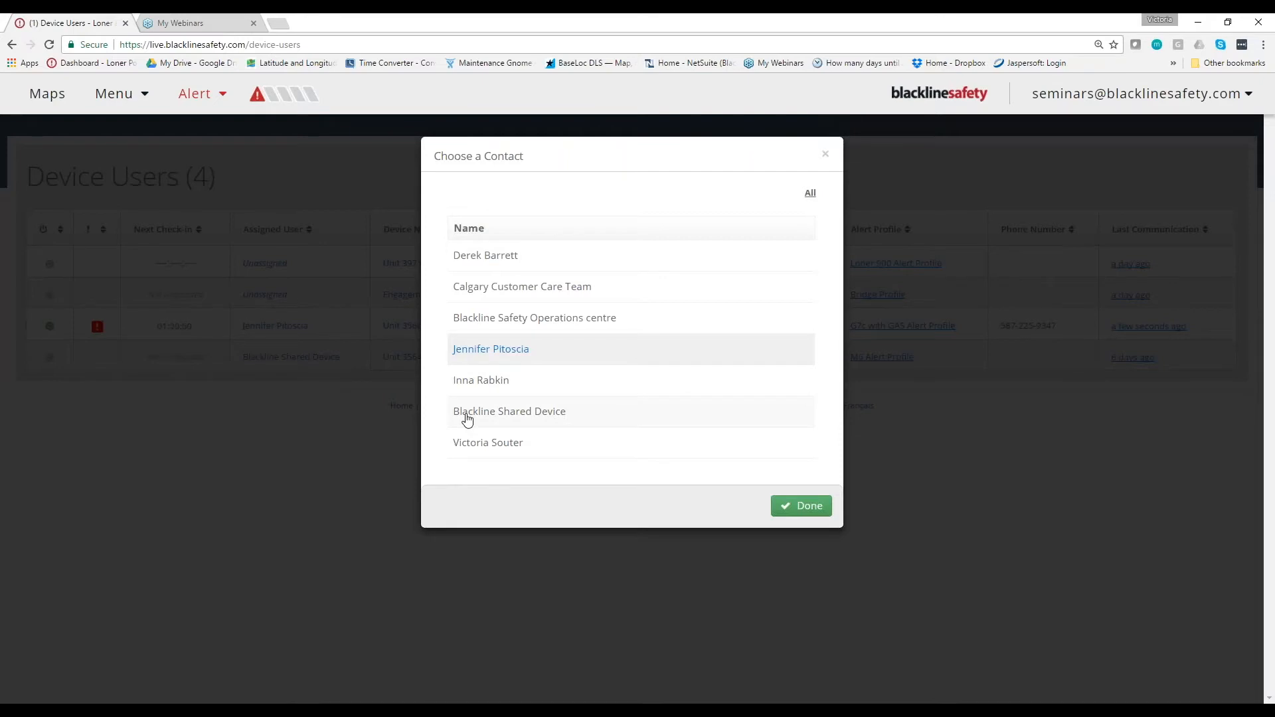
{"action": "left_click", "coordinate": [469, 420]}
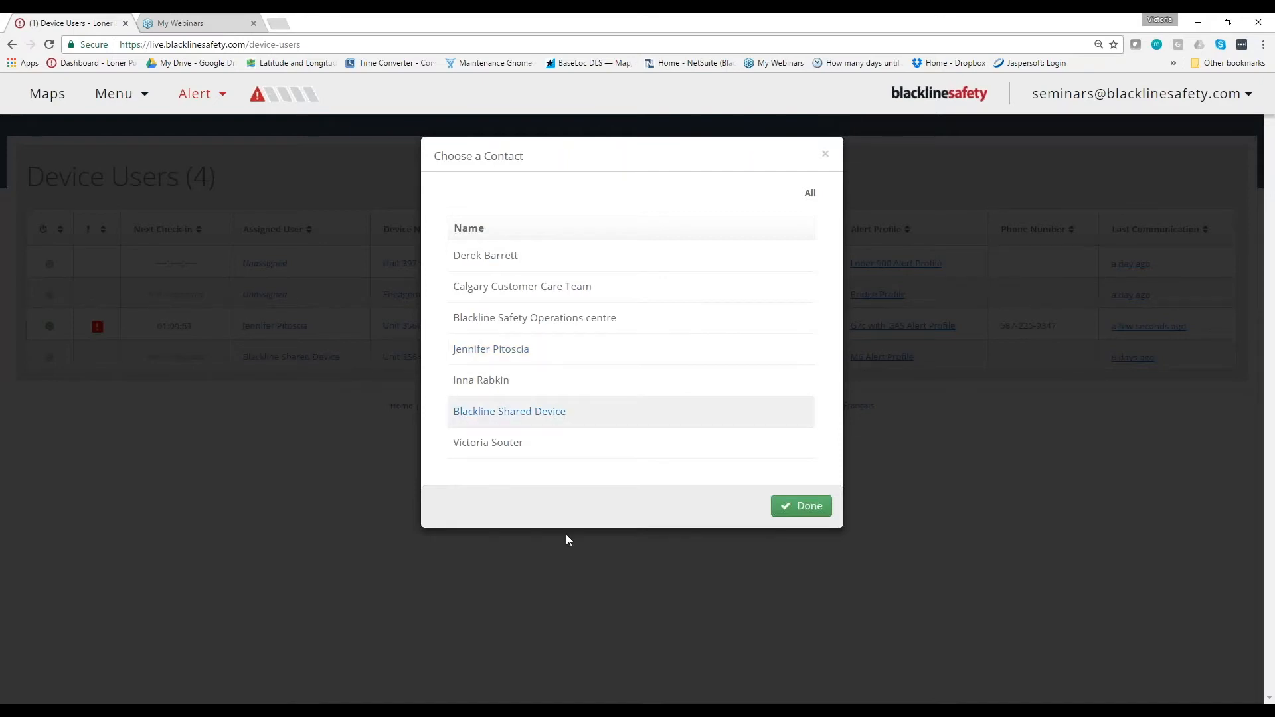
{"action": "left_click", "coordinate": [801, 506]}
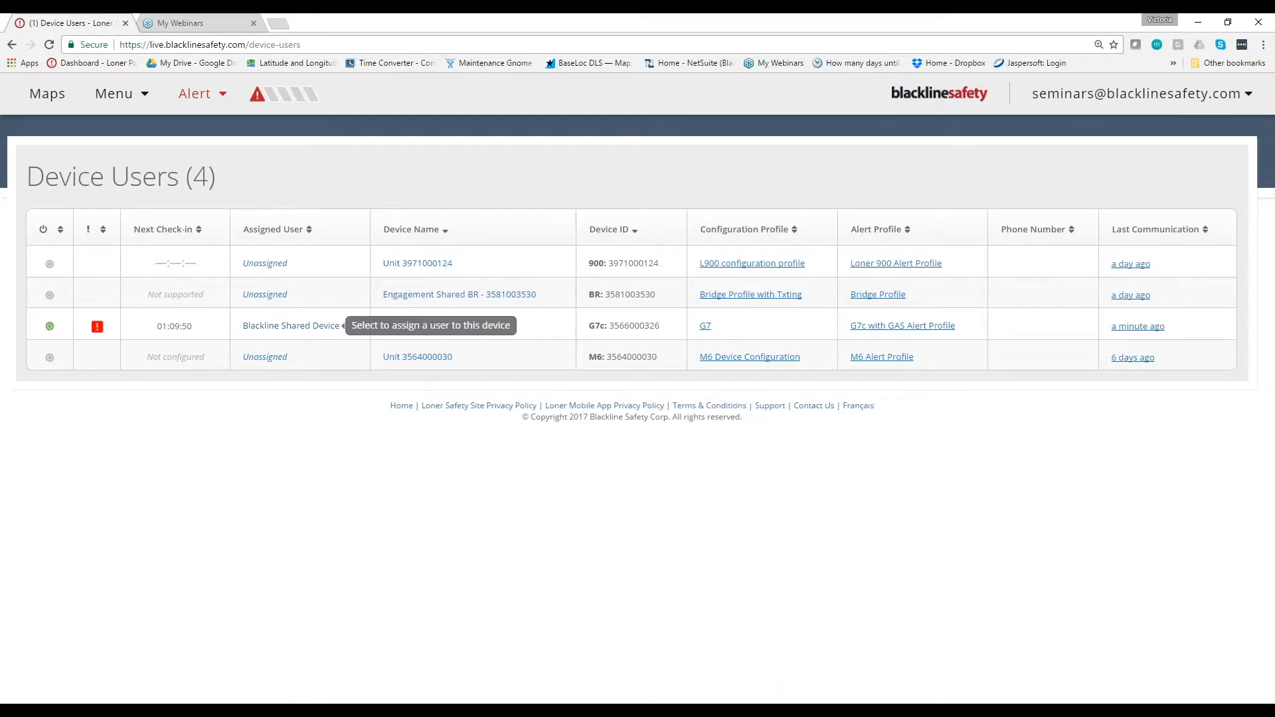
Step: Reassign the G7c device to the contact listed directly below Blackline Safety Operations centre
{"action": "left_click", "coordinate": [312, 325]}
{"action": "left_click", "coordinate": [498, 358]}
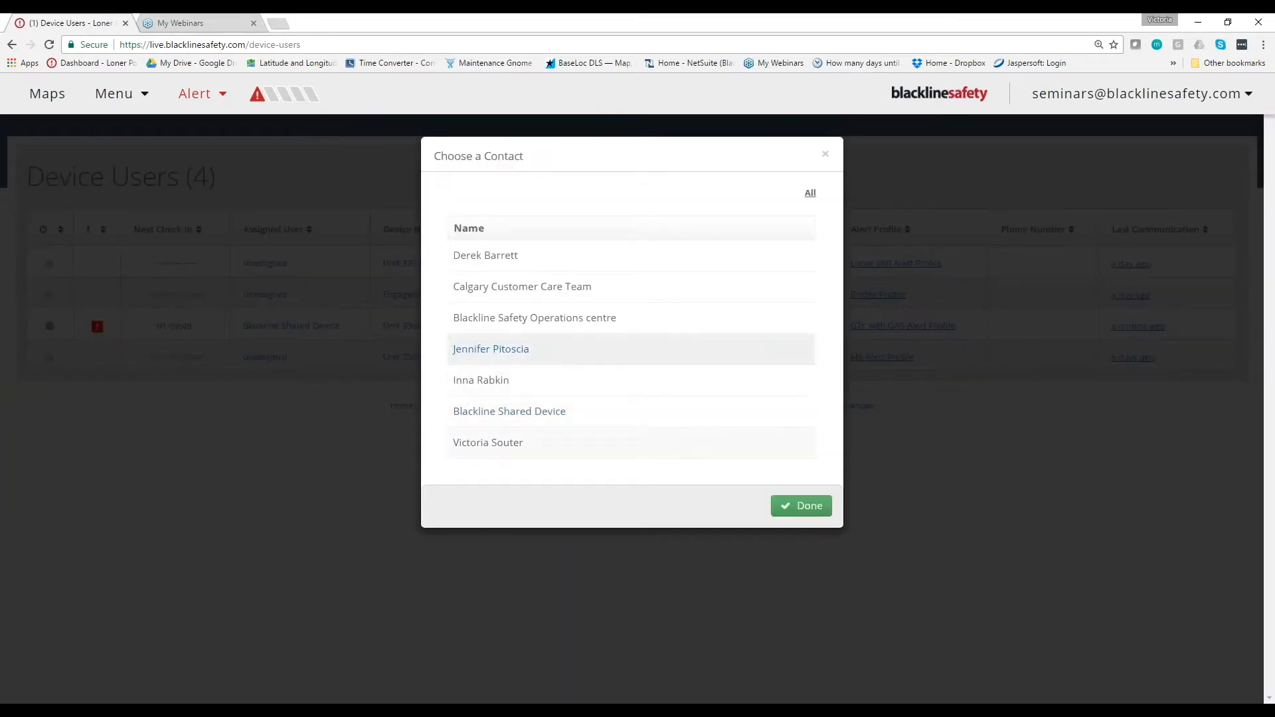
{"action": "left_click", "coordinate": [801, 506]}
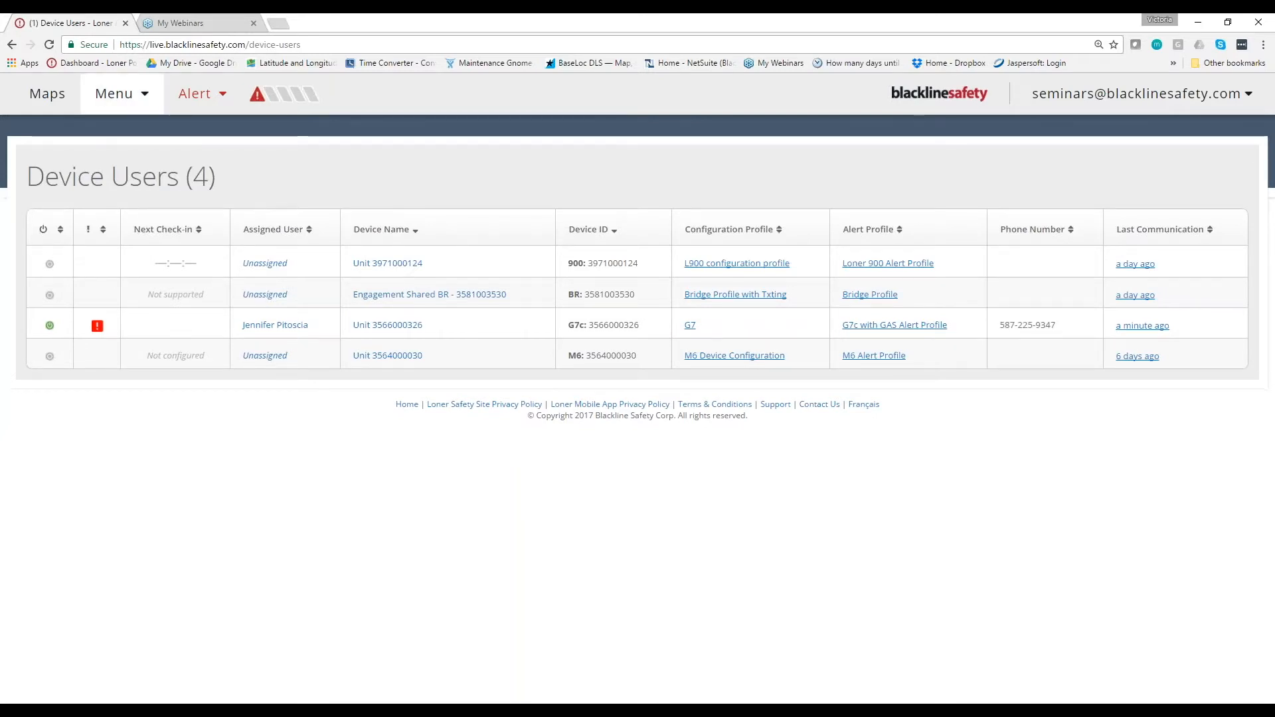
Step: Open a blank new-contact form in the Address Book and show its last name, mobile phone and email fields
{"action": "left_click", "coordinate": [114, 94]}
{"action": "left_click", "coordinate": [147, 294]}
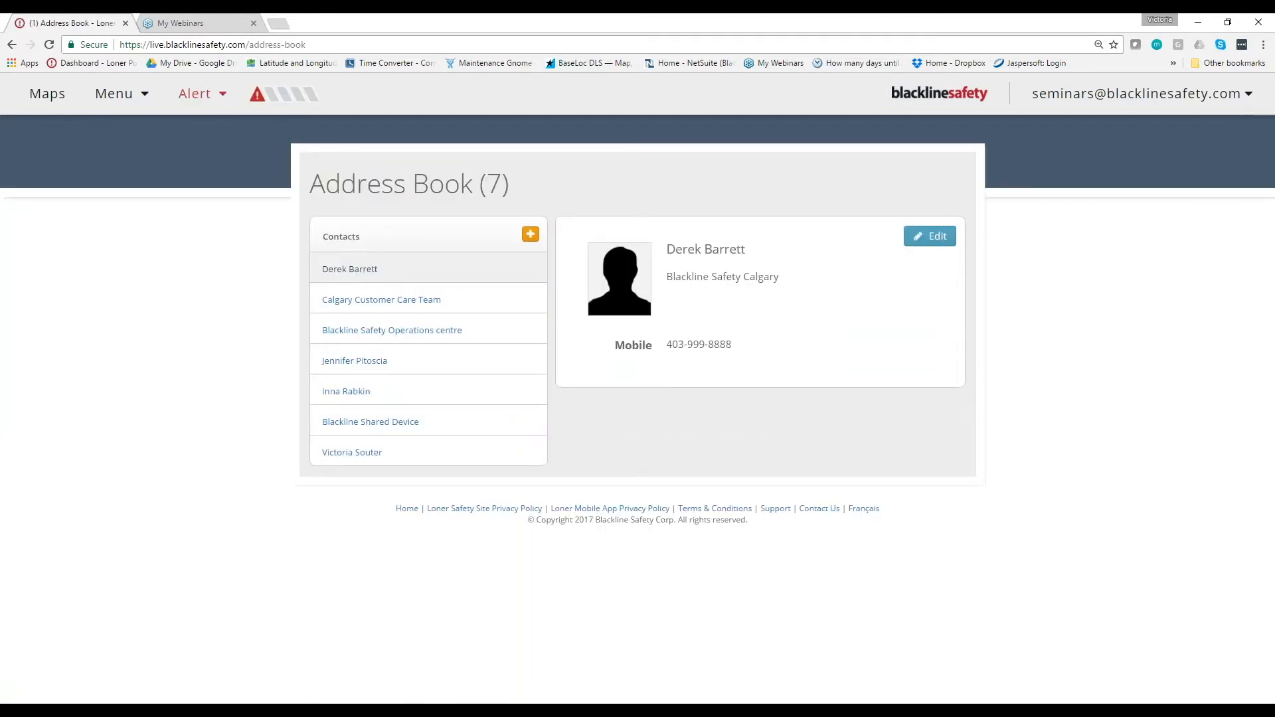
{"action": "left_click", "coordinate": [530, 235]}
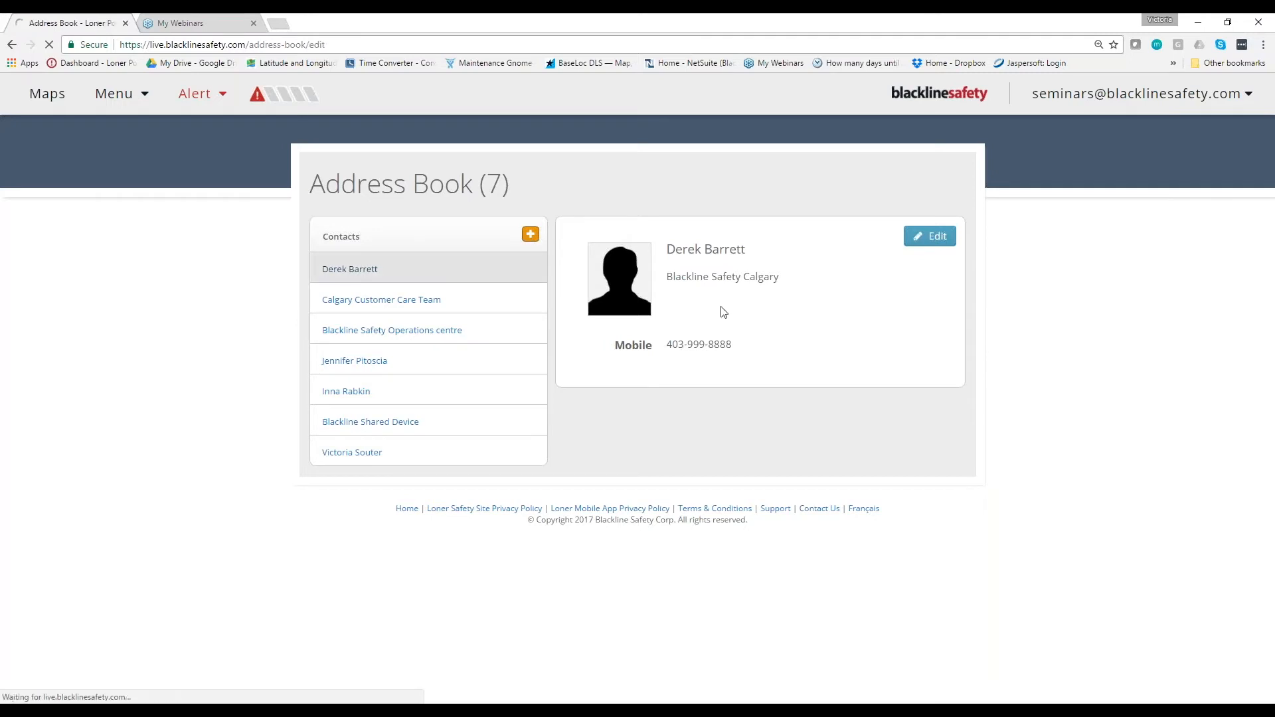
{"action": "left_click", "coordinate": [722, 299]}
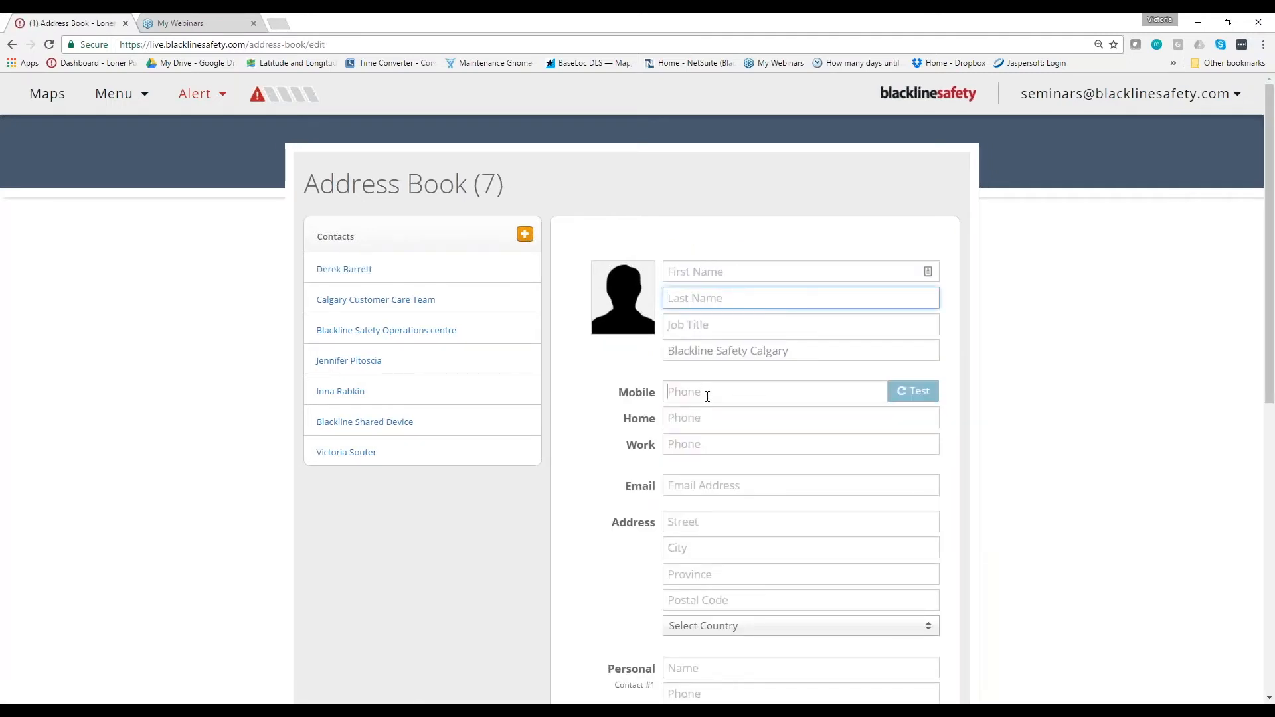
{"action": "left_click", "coordinate": [708, 396]}
{"action": "left_click", "coordinate": [696, 489]}
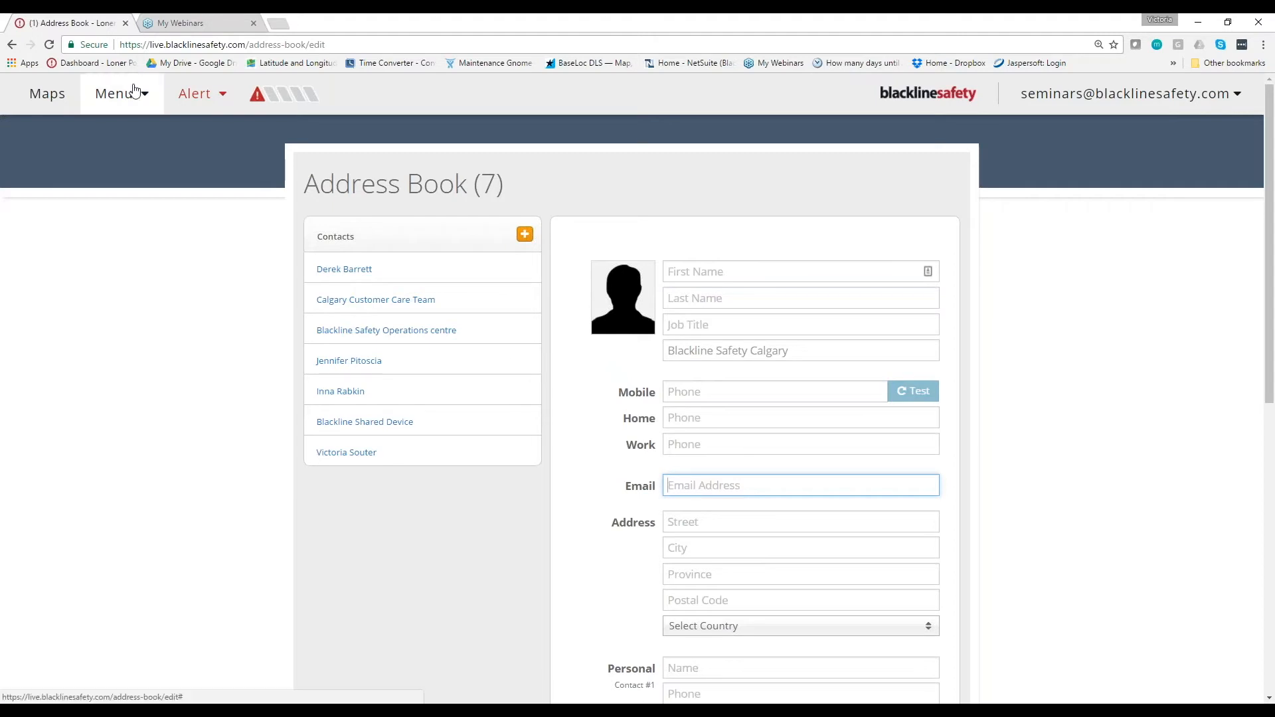
Step: Return to the active SOS alert and view its responders list
{"action": "left_click", "coordinate": [183, 97]}
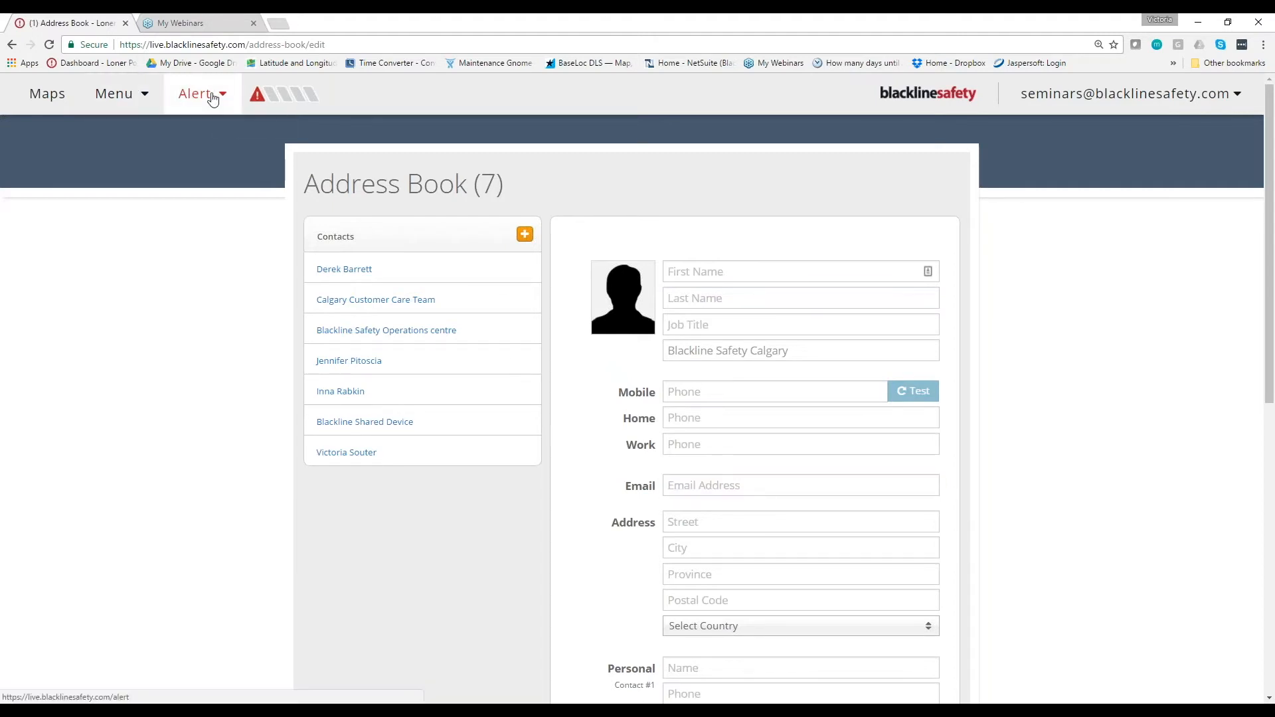
{"action": "left_click", "coordinate": [214, 100]}
{"action": "left_click", "coordinate": [241, 141]}
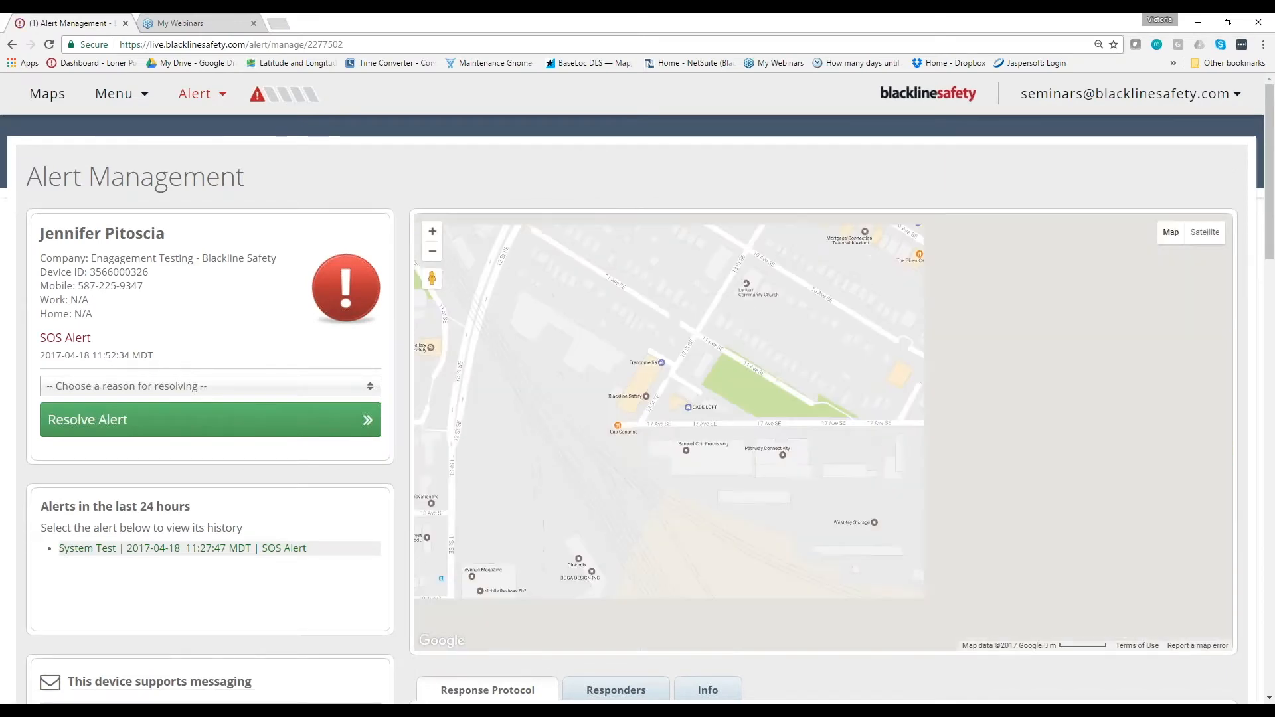
{"action": "scroll", "coordinate": [638, 398], "scroll_direction": "down", "scroll_amount": 6}
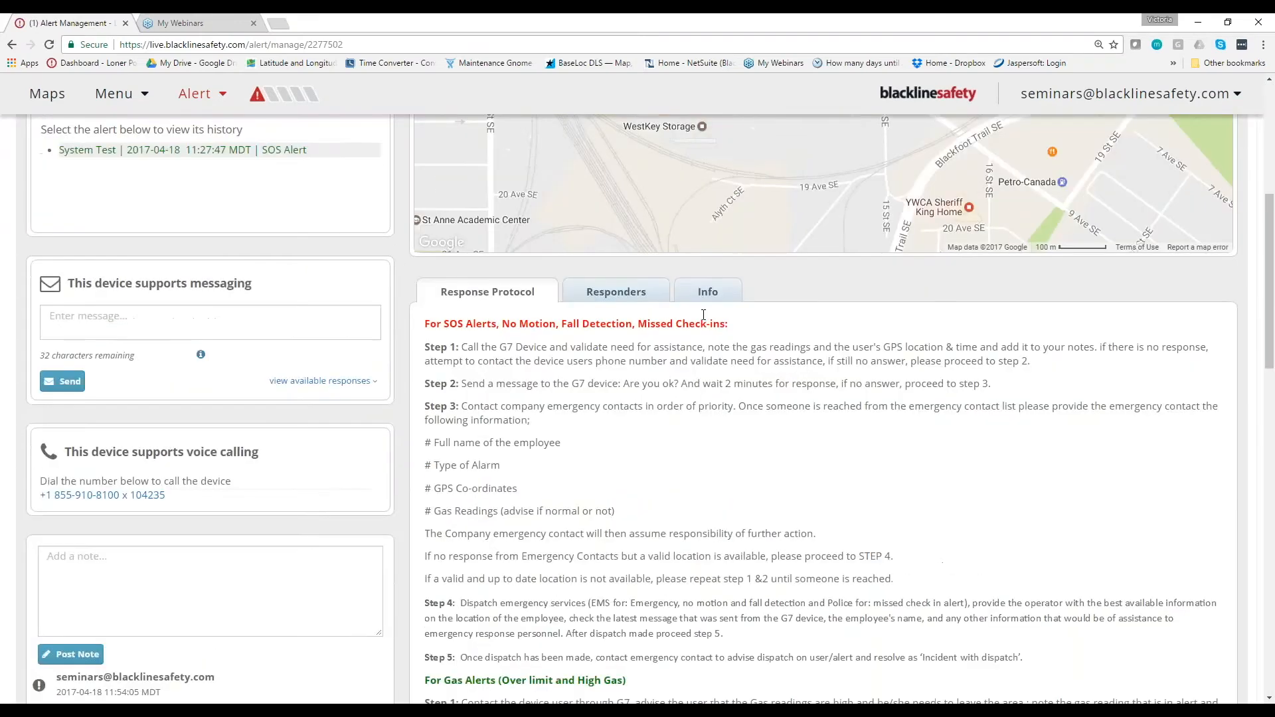
{"action": "left_click", "coordinate": [616, 293]}
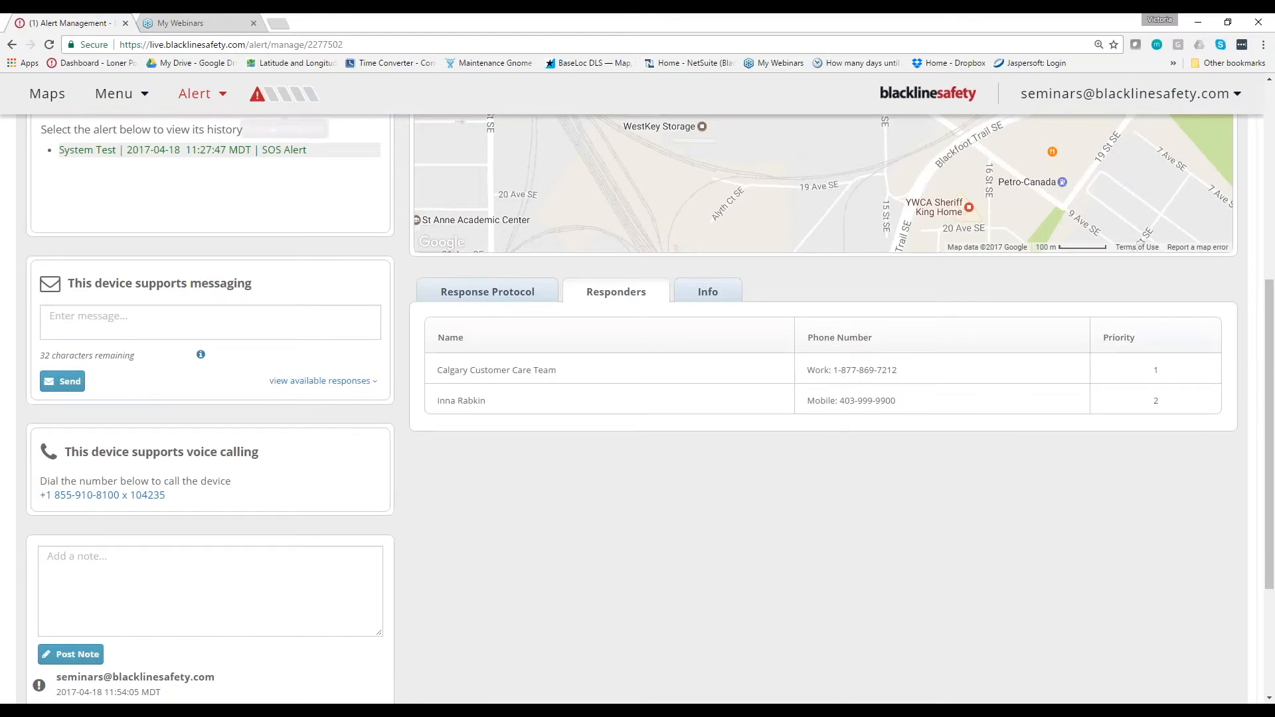
Step: Check the G7c device's alert profile in Device Users, and open the G7c with GAS Alert Profile for editing from Alerts Setup
{"action": "left_click", "coordinate": [138, 98]}
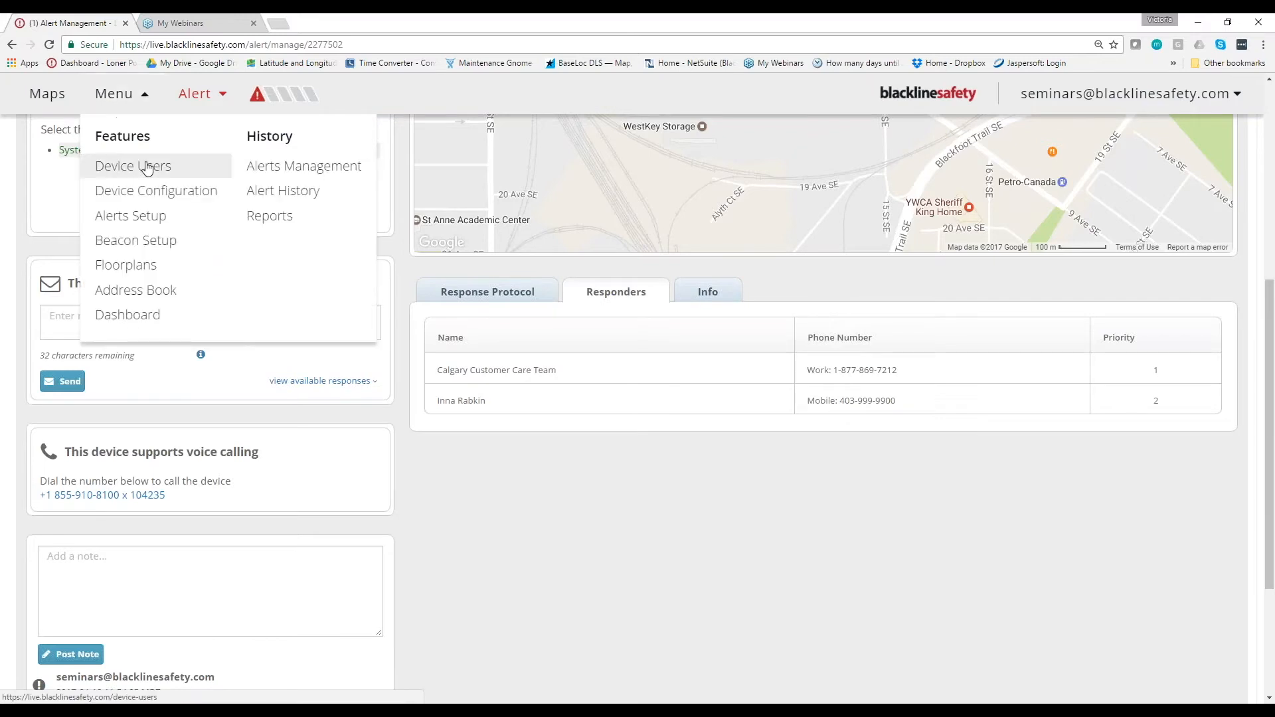
{"action": "left_click", "coordinate": [147, 172]}
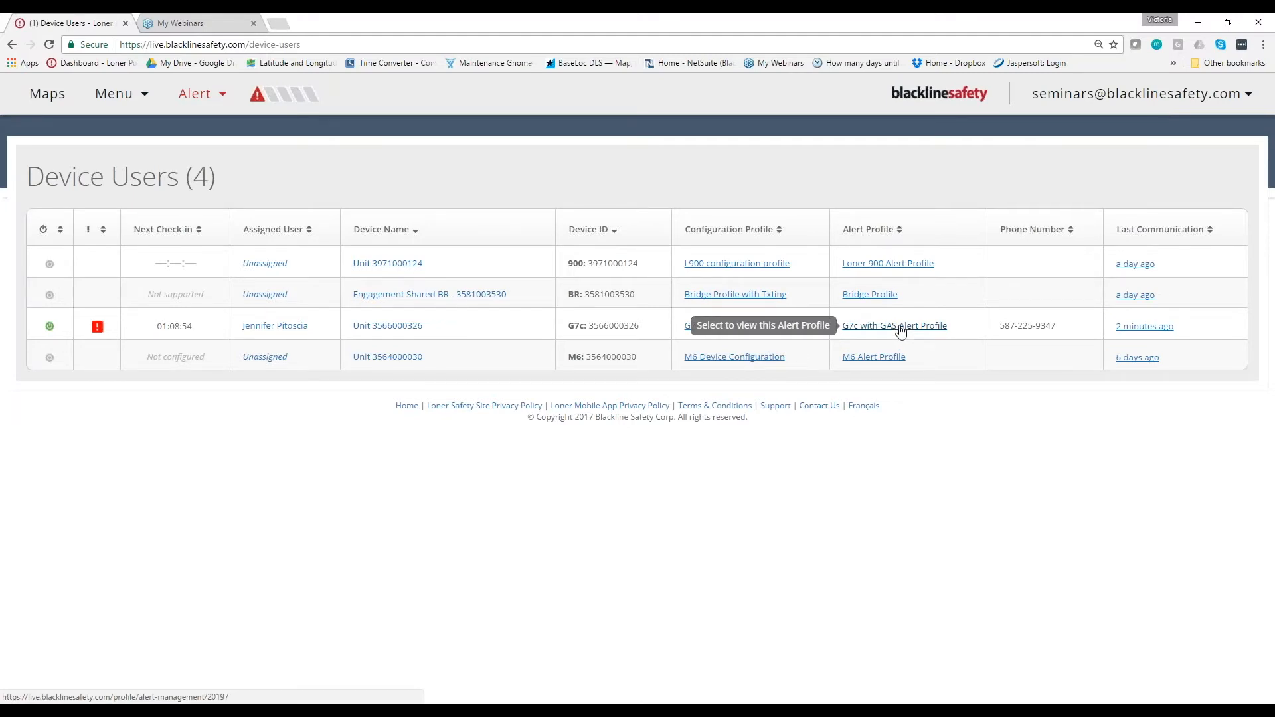
{"action": "left_click", "coordinate": [126, 99]}
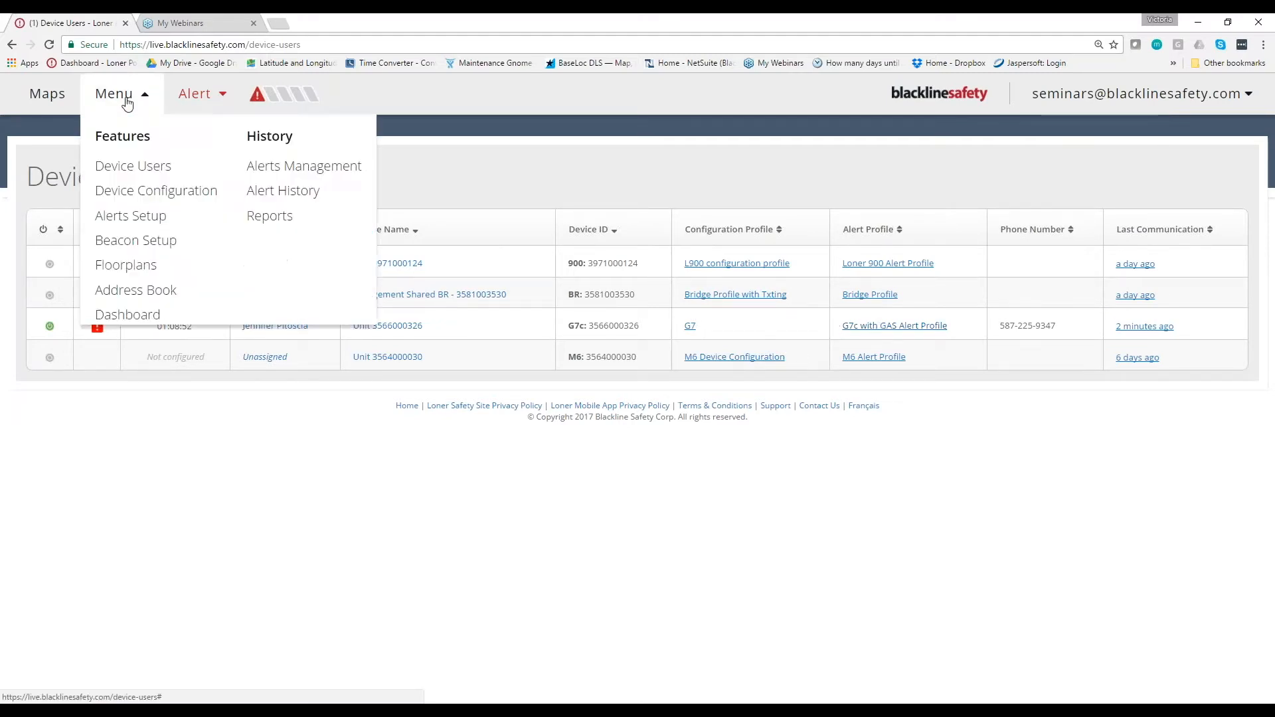
{"action": "left_click", "coordinate": [154, 215]}
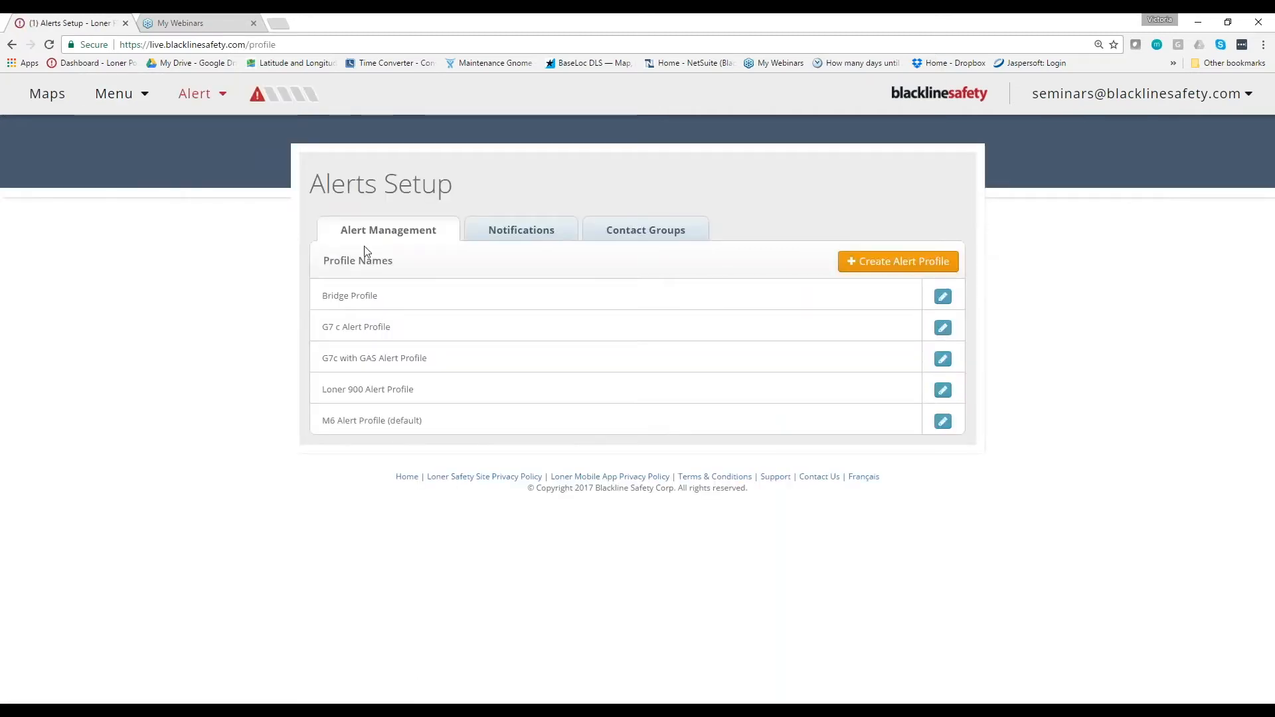
{"action": "left_click_drag", "start_coordinate": [325, 359], "coordinate": [428, 364]}
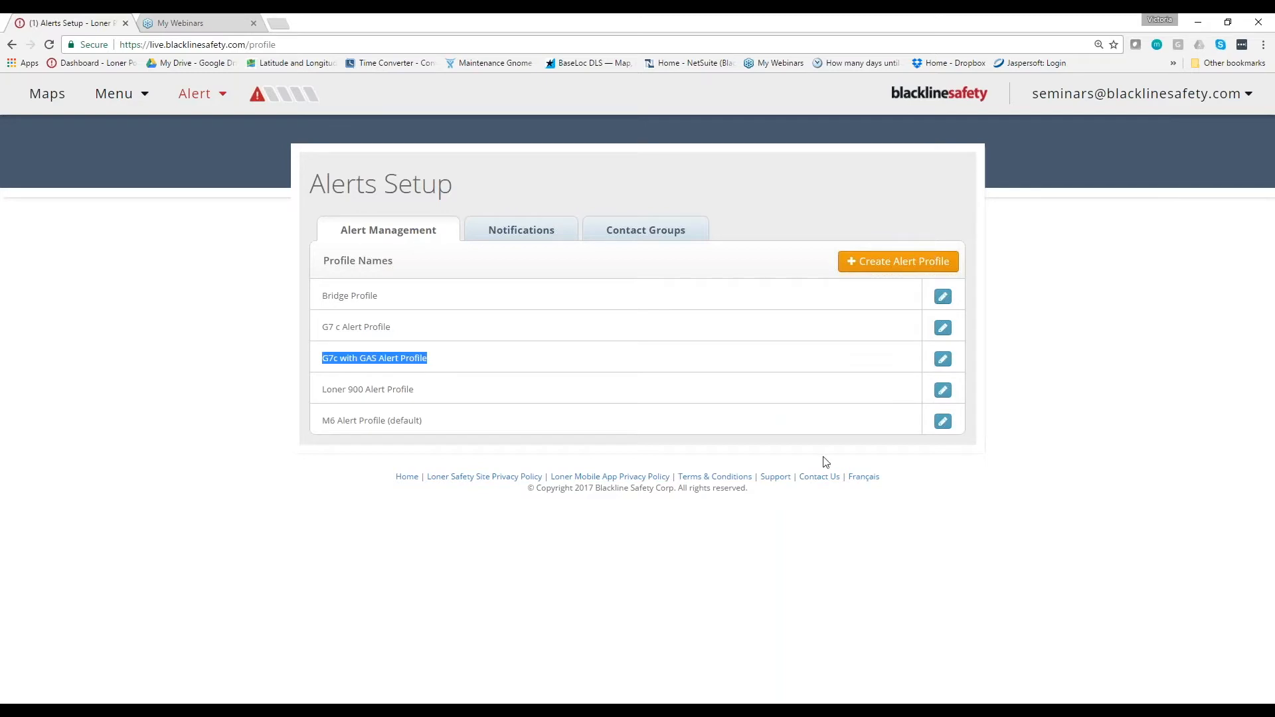
{"action": "left_click", "coordinate": [942, 365]}
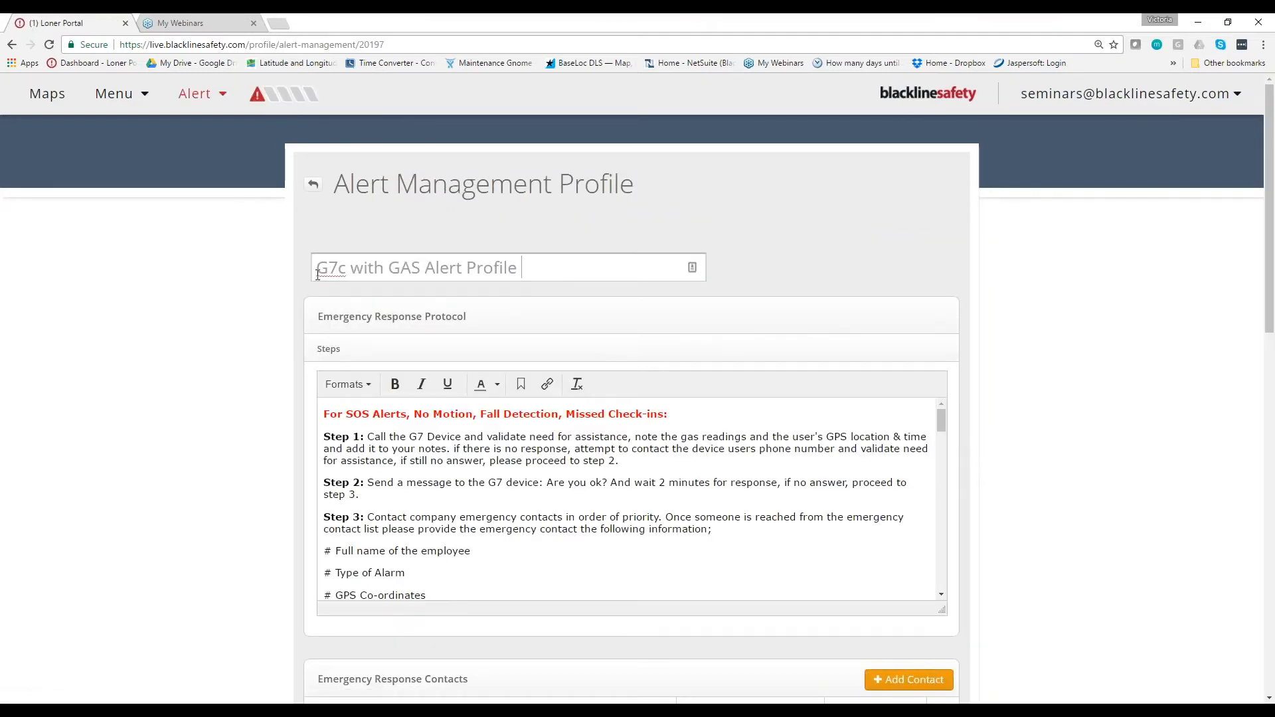
Step: Highlight the alert profile's name and enlarge the Emergency Response Protocol steps editor to show more of the text
{"action": "left_click_drag", "start_coordinate": [319, 266], "coordinate": [413, 360]}
{"action": "scroll", "coordinate": [704, 409], "scroll_direction": "down", "scroll_amount": 2}
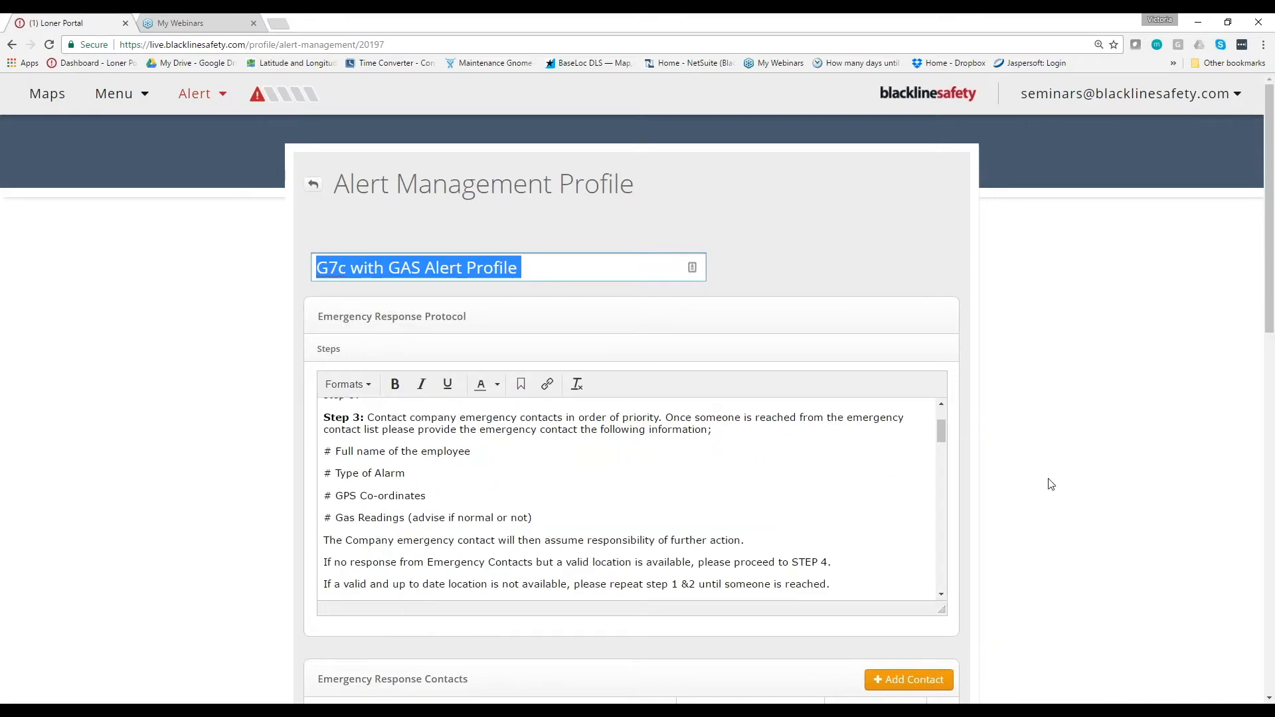
{"action": "scroll", "coordinate": [1051, 484], "scroll_direction": "down", "scroll_amount": 1}
{"action": "scroll", "coordinate": [1051, 484], "scroll_direction": "down", "scroll_amount": 2}
{"action": "left_click_drag", "start_coordinate": [942, 478], "coordinate": [943, 647]}
{"action": "scroll", "coordinate": [403, 340], "scroll_direction": "up", "scroll_amount": 2}
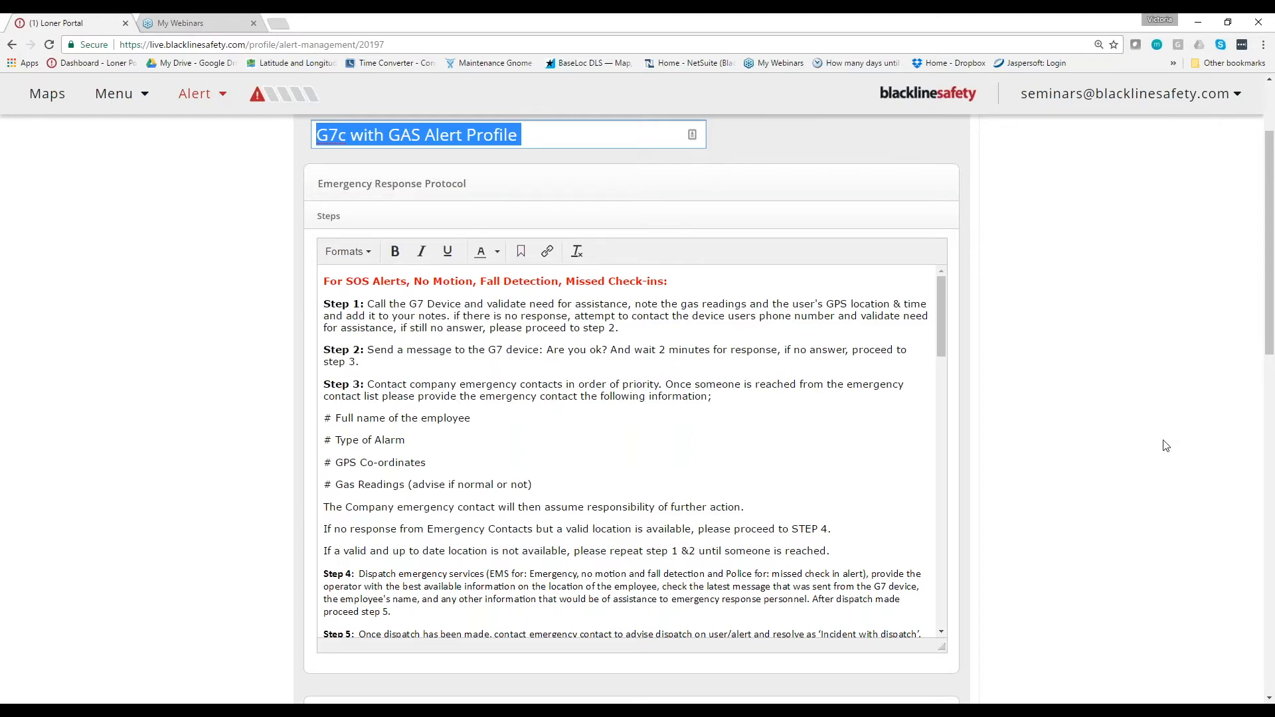
Step: Read through the profile's SOS and gas alert protocol steps, down to the Emergency Response Contacts
{"action": "scroll", "coordinate": [1140, 410], "scroll_direction": "down", "scroll_amount": 2}
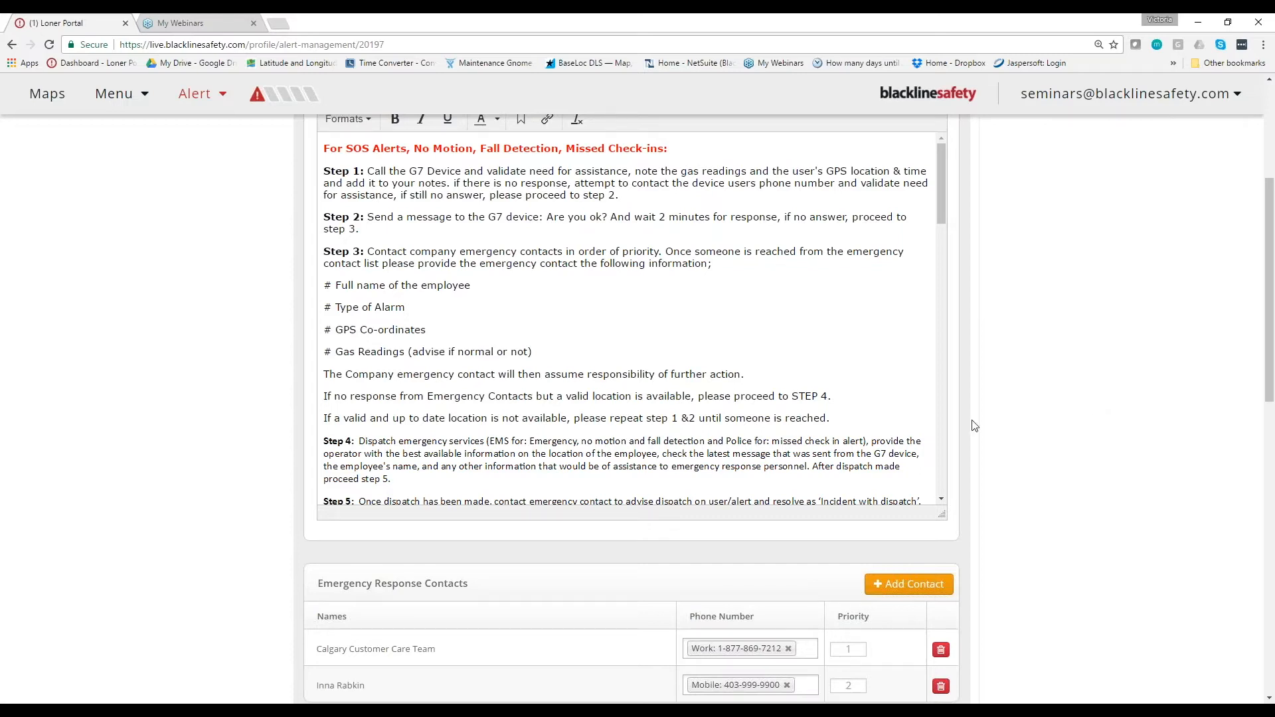
{"action": "scroll", "coordinate": [858, 357], "scroll_direction": "down", "scroll_amount": 3}
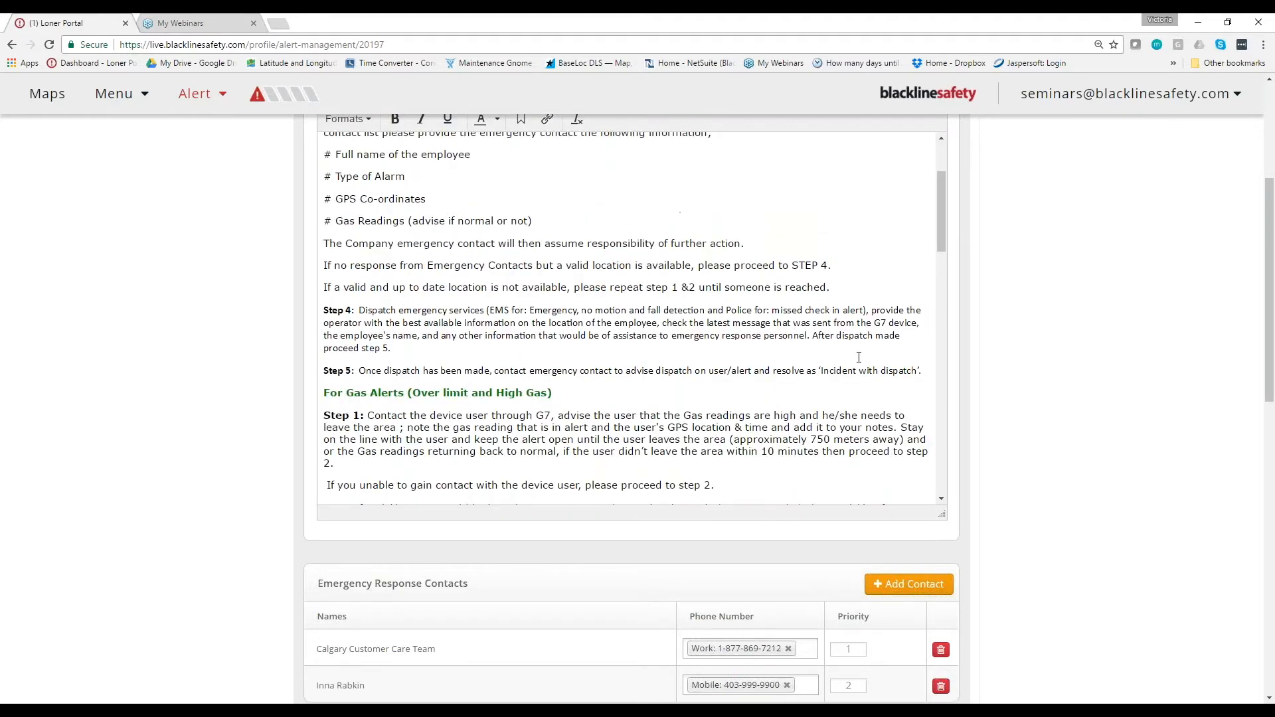
{"action": "scroll", "coordinate": [858, 357], "scroll_direction": "down", "scroll_amount": 5}
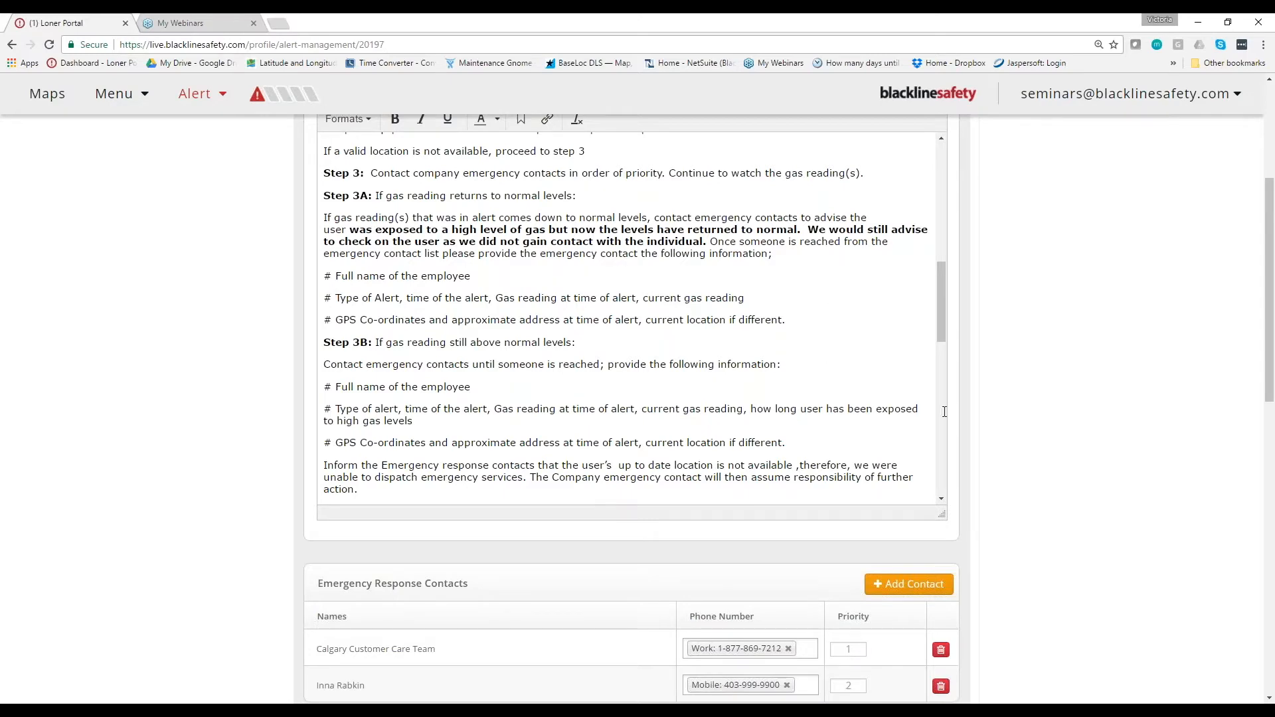
{"action": "scroll", "coordinate": [1039, 601], "scroll_direction": "down", "scroll_amount": 5}
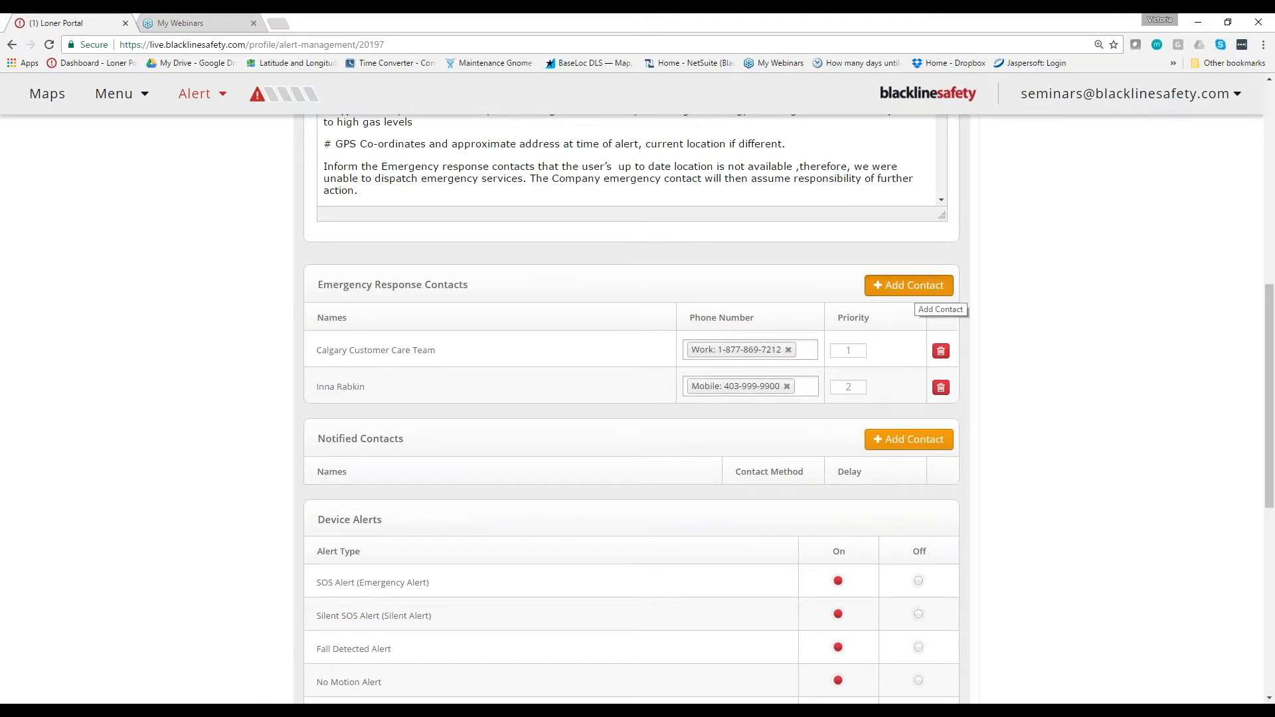
Step: Add the first listed contact and Blackline Safety Operations centre to the profile's Emergency Response Contacts
{"action": "left_click", "coordinate": [908, 285]}
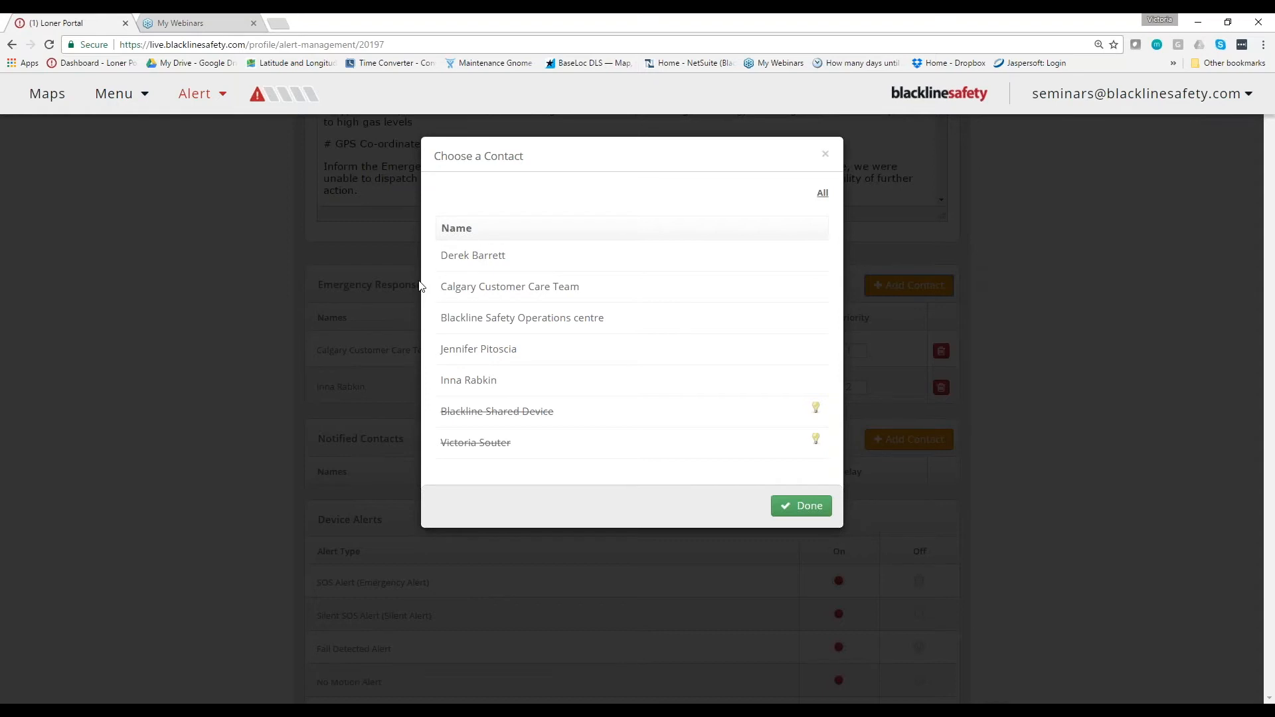
{"action": "left_click", "coordinate": [447, 257]}
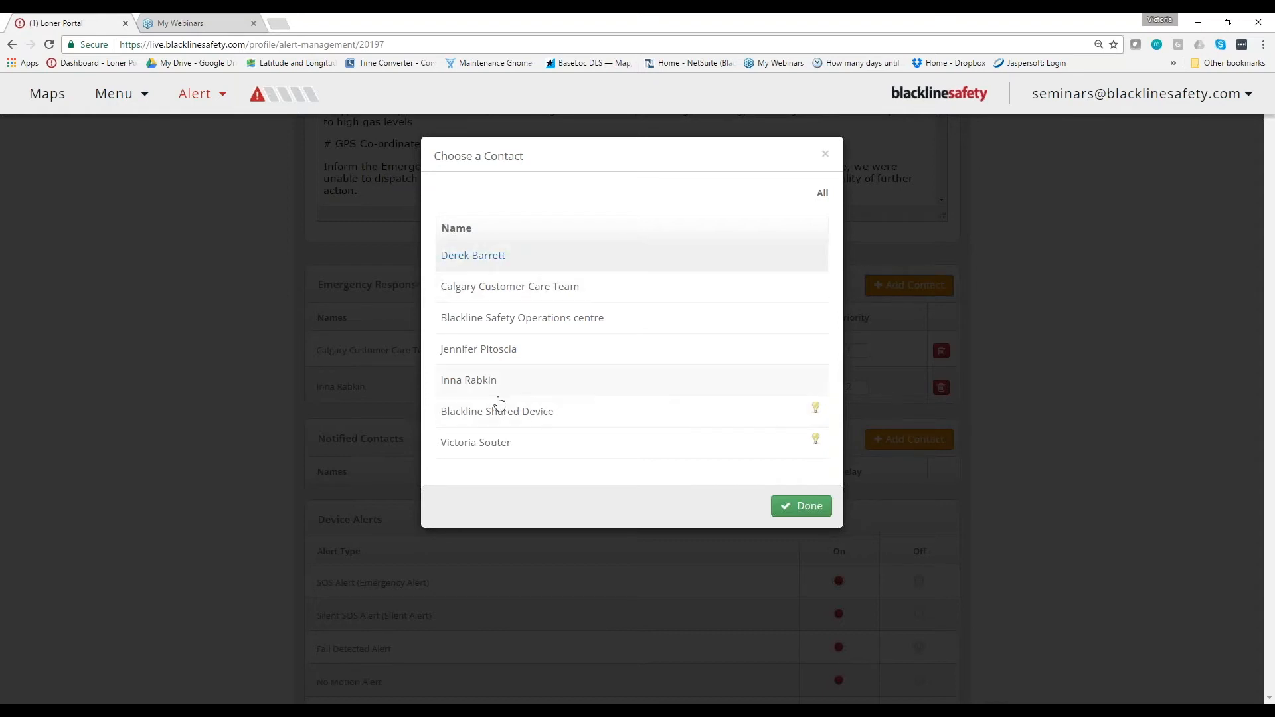
{"action": "left_click", "coordinate": [469, 321]}
{"action": "left_click", "coordinate": [800, 506]}
Step: Select the mobile phone number for each of the two newly added emergency response contacts
{"action": "left_click", "coordinate": [749, 422]}
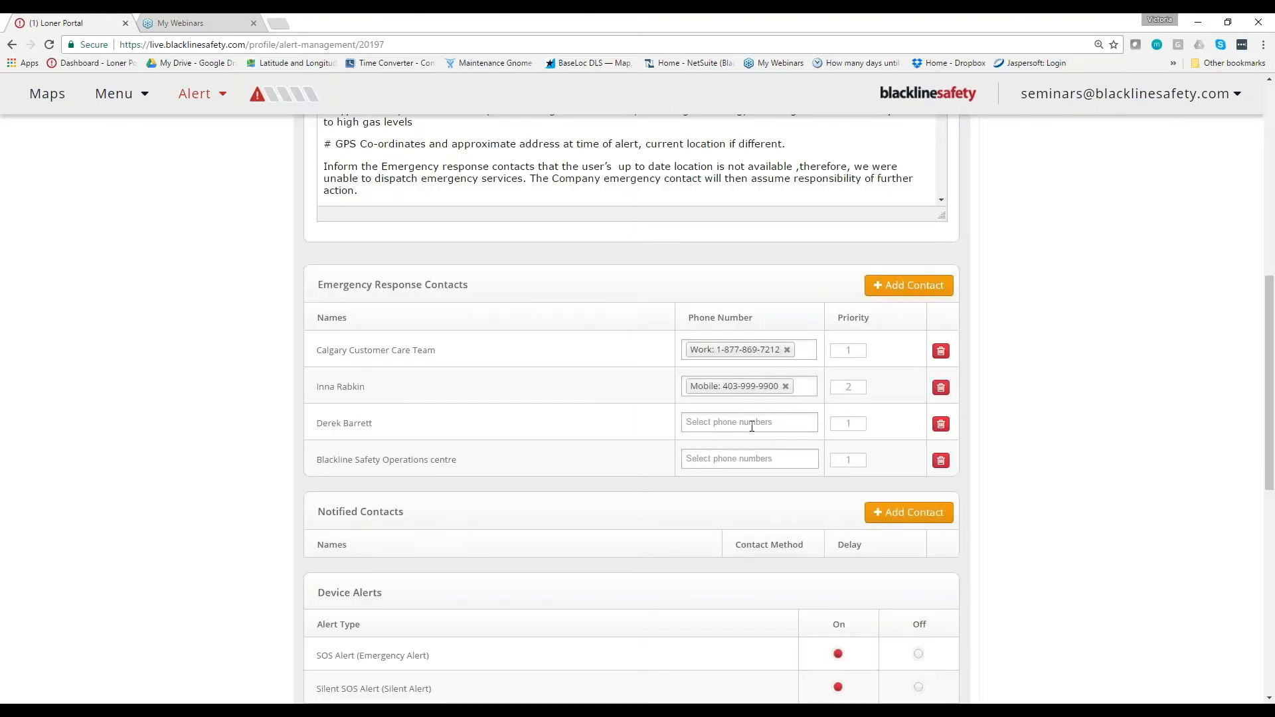
{"action": "left_click", "coordinate": [709, 422]}
{"action": "left_click", "coordinate": [745, 447]}
{"action": "left_click", "coordinate": [690, 459]}
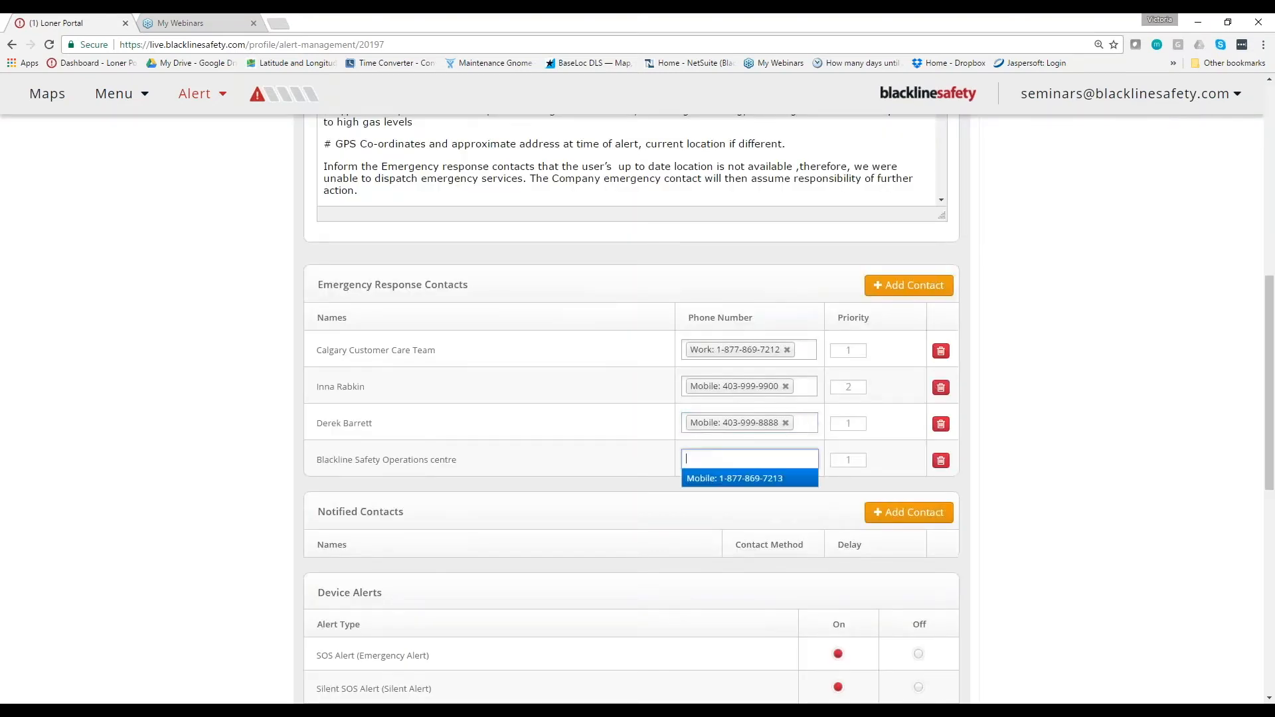
{"action": "key", "text": "Return"}
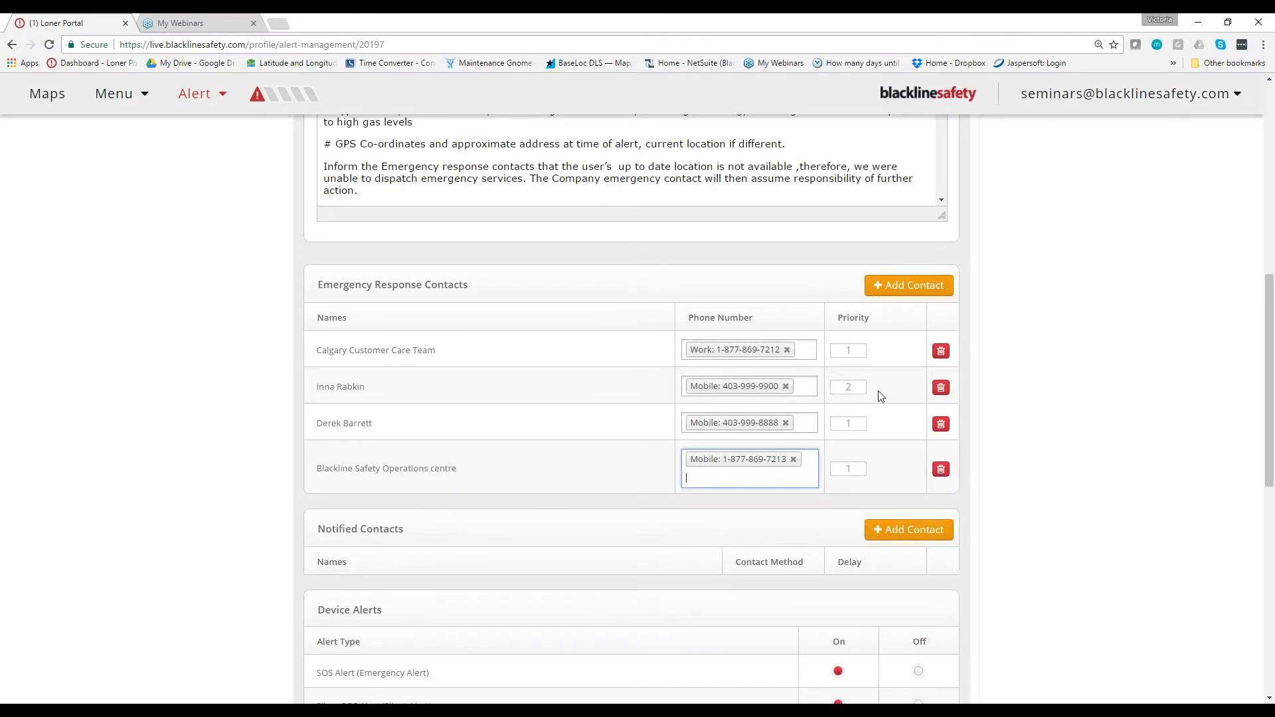
Step: Set the priority to 3 for the third emergency response contact and 4 for Blackline Safety Operations centre
{"action": "left_click", "coordinate": [848, 423]}
{"action": "left_click", "coordinate": [848, 423]}
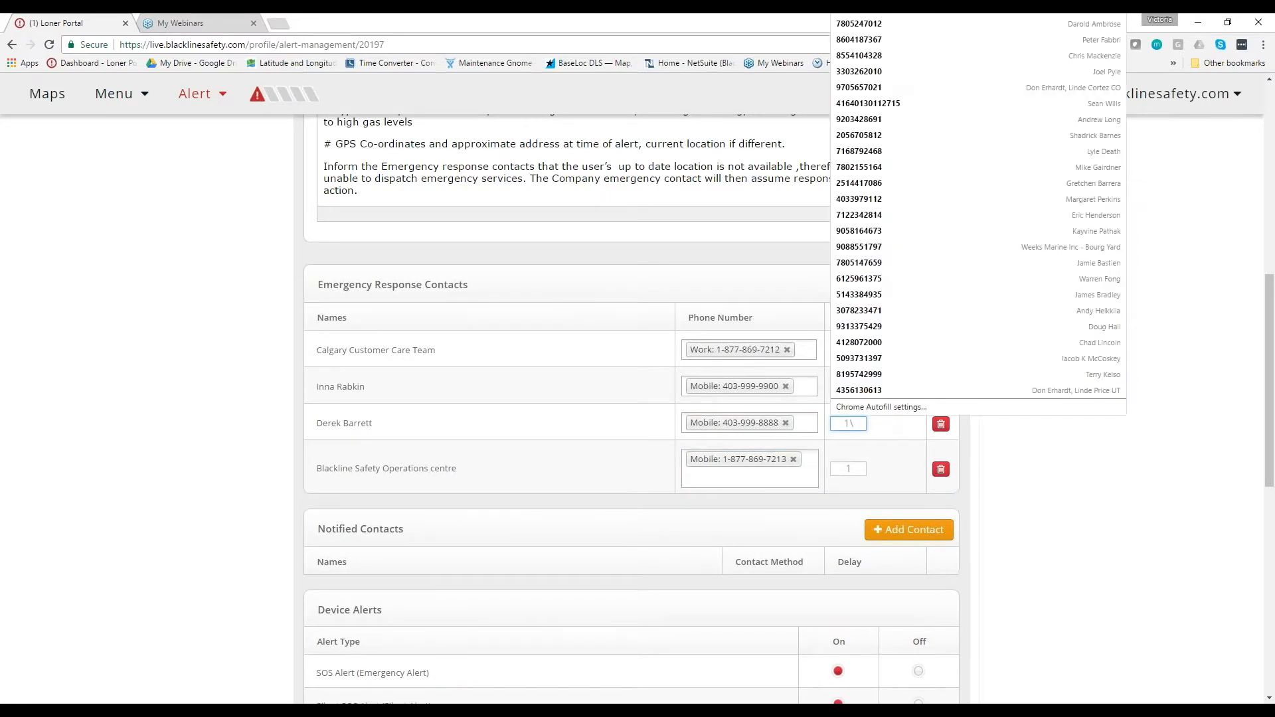
{"action": "key", "text": "BackSpace"}
{"action": "type", "text": "3"}
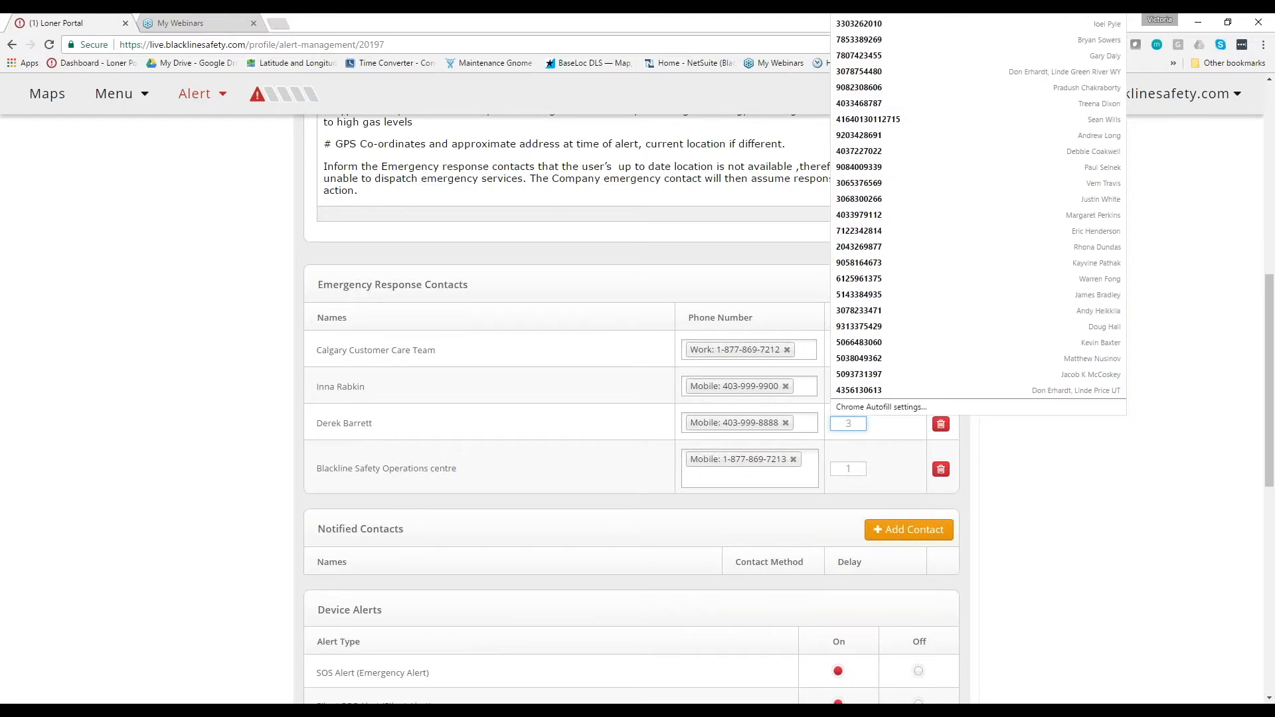
{"action": "key", "text": "Escape"}
{"action": "left_click", "coordinate": [852, 469]}
{"action": "type", "text": "4"}
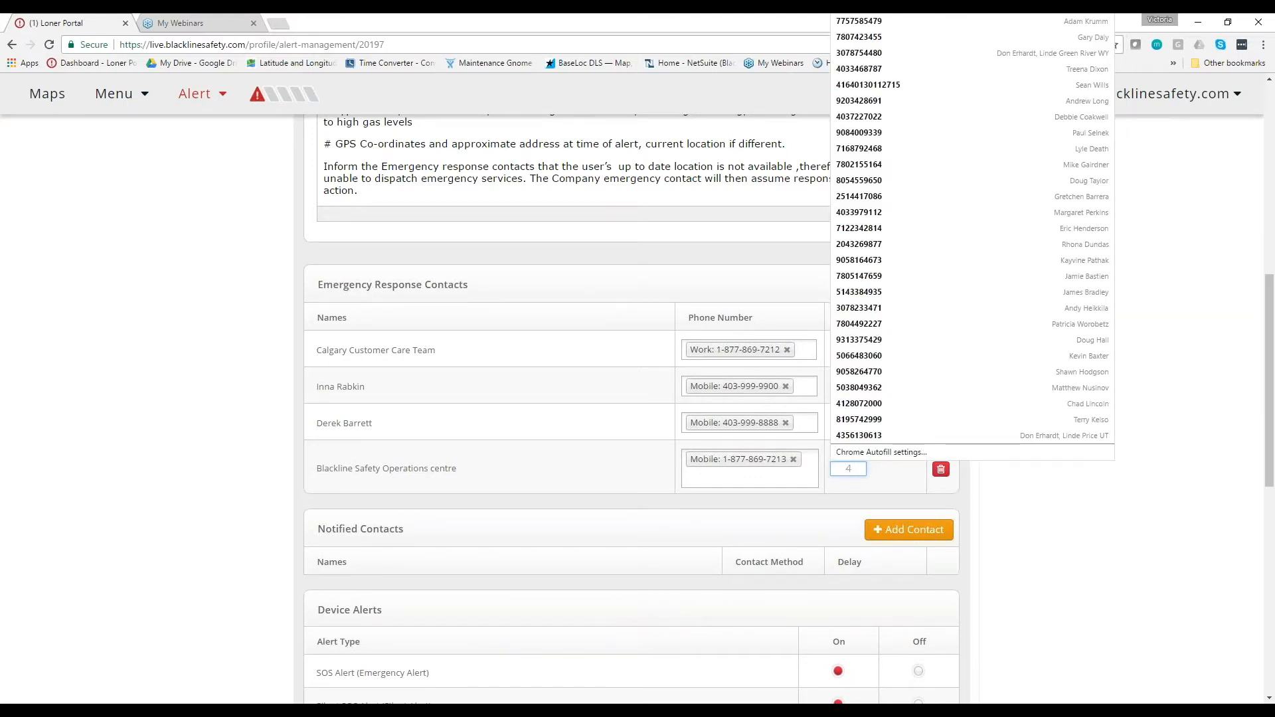
{"action": "left_click", "coordinate": [1052, 543]}
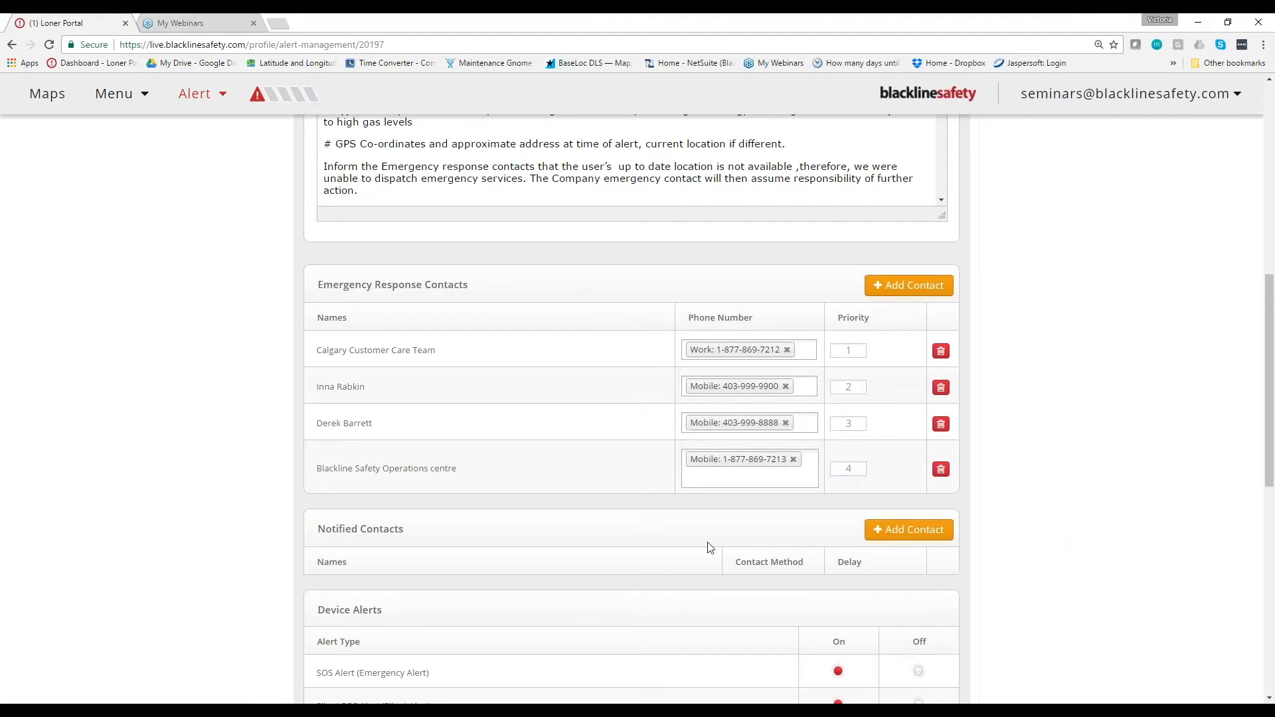
Step: Add the first listed contact and the two between Blackline Safety Operations centre and Blackline Shared Device to the Notified Contacts
{"action": "scroll", "coordinate": [710, 547], "scroll_direction": "down", "scroll_amount": 2}
{"action": "left_click_drag", "start_coordinate": [317, 397], "coordinate": [447, 397]}
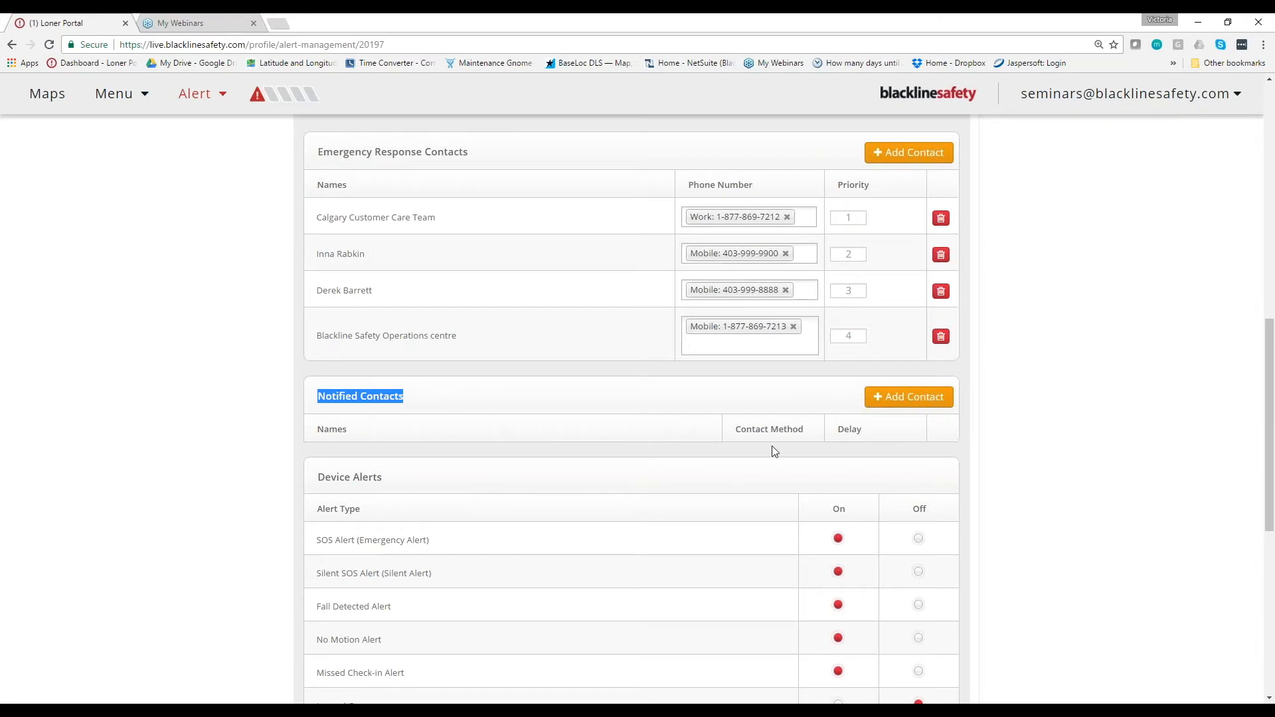
{"action": "left_click", "coordinate": [883, 398]}
{"action": "left_click", "coordinate": [528, 264]}
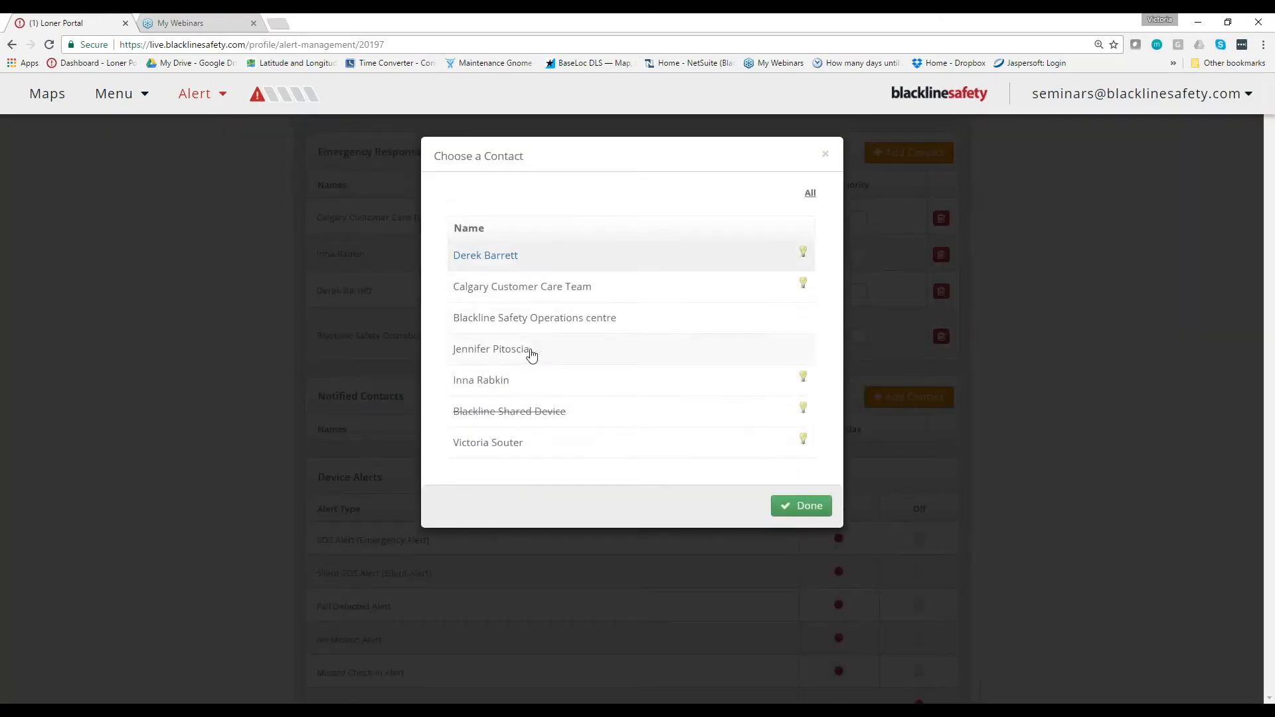
{"action": "left_click", "coordinate": [529, 351]}
{"action": "left_click", "coordinate": [529, 377]}
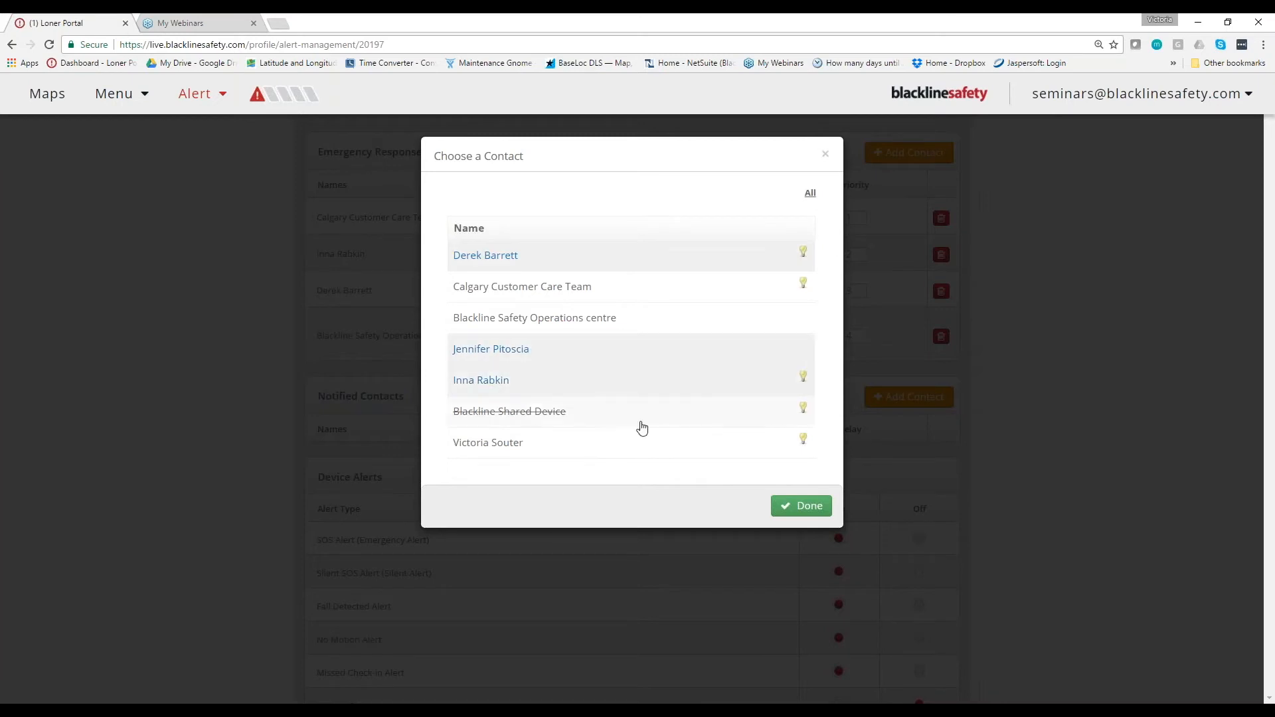
{"action": "left_click", "coordinate": [801, 505]}
Step: Set the contact method to SMS for the first notified contact and Email for the second
{"action": "left_click", "coordinate": [787, 463]}
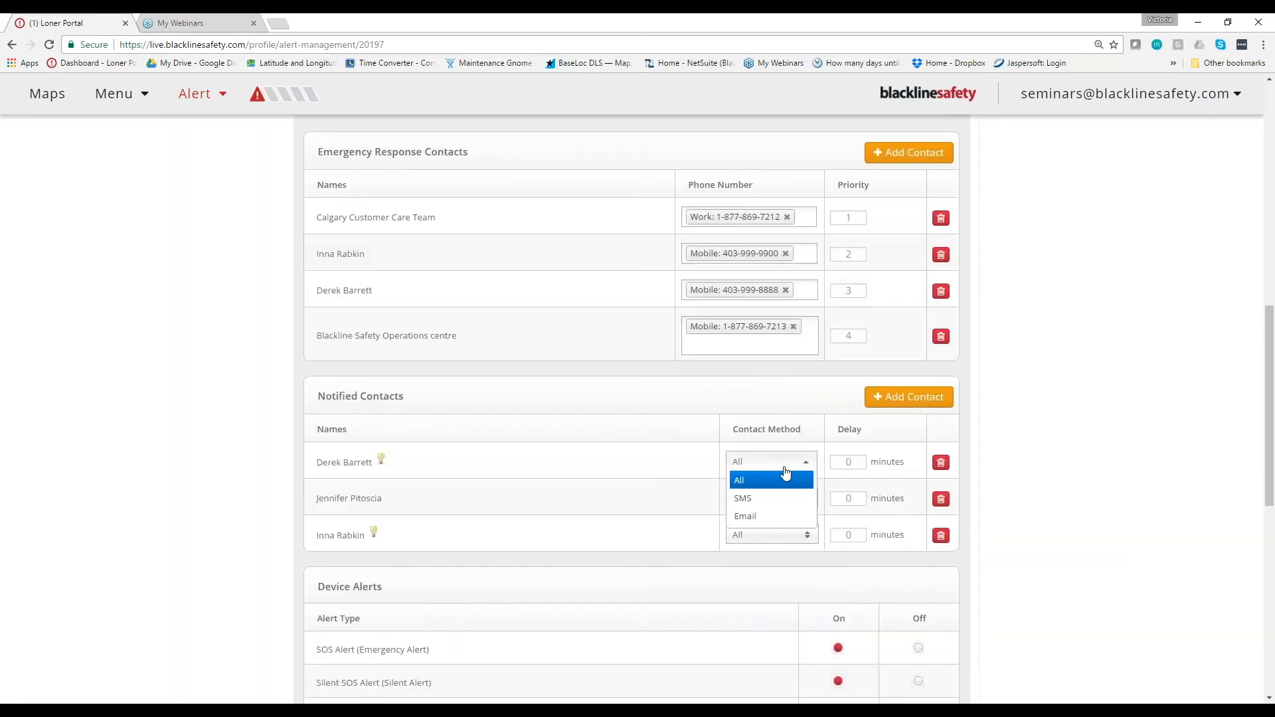
{"action": "left_click", "coordinate": [791, 494]}
{"action": "left_click", "coordinate": [790, 506]}
{"action": "left_click", "coordinate": [789, 549]}
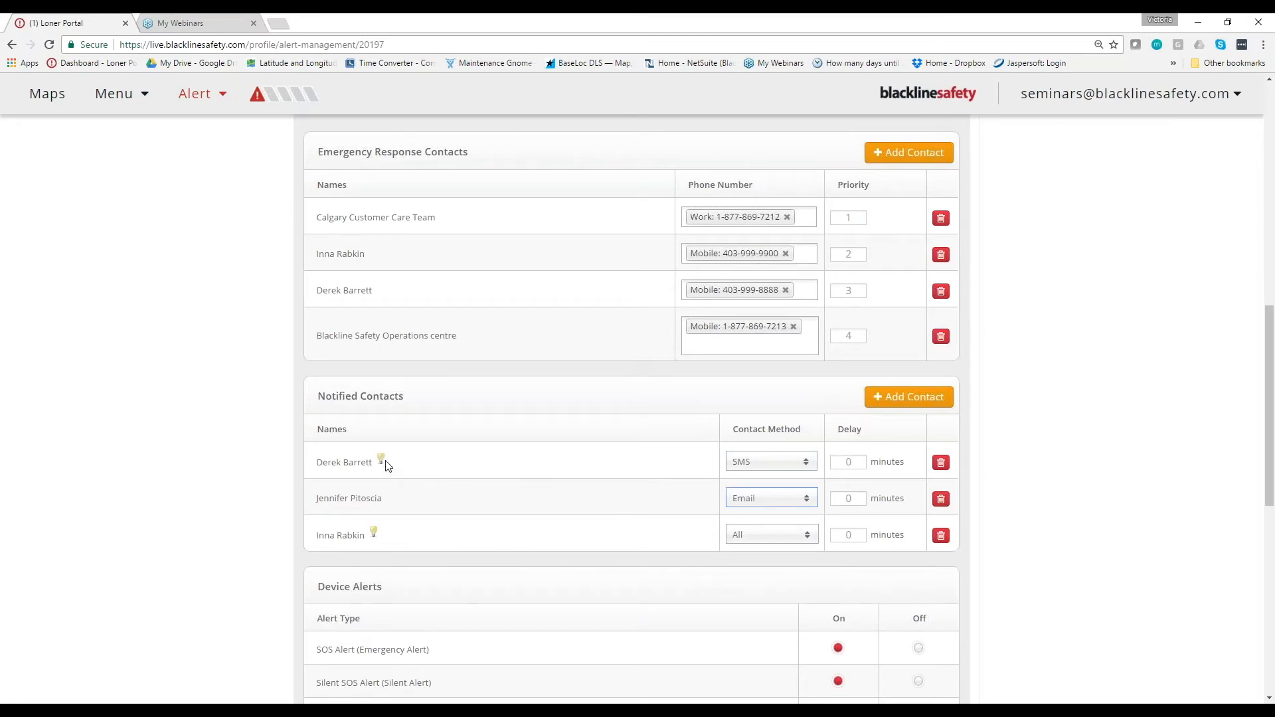
{"action": "mouse_move", "coordinate": [382, 460]}
Step: Review the Logged On through Low Battery device alerts and switch the Silent SOS Alert off
{"action": "scroll", "coordinate": [472, 549], "scroll_direction": "down", "scroll_amount": 3}
{"action": "scroll", "coordinate": [929, 471], "scroll_direction": "down", "scroll_amount": 2}
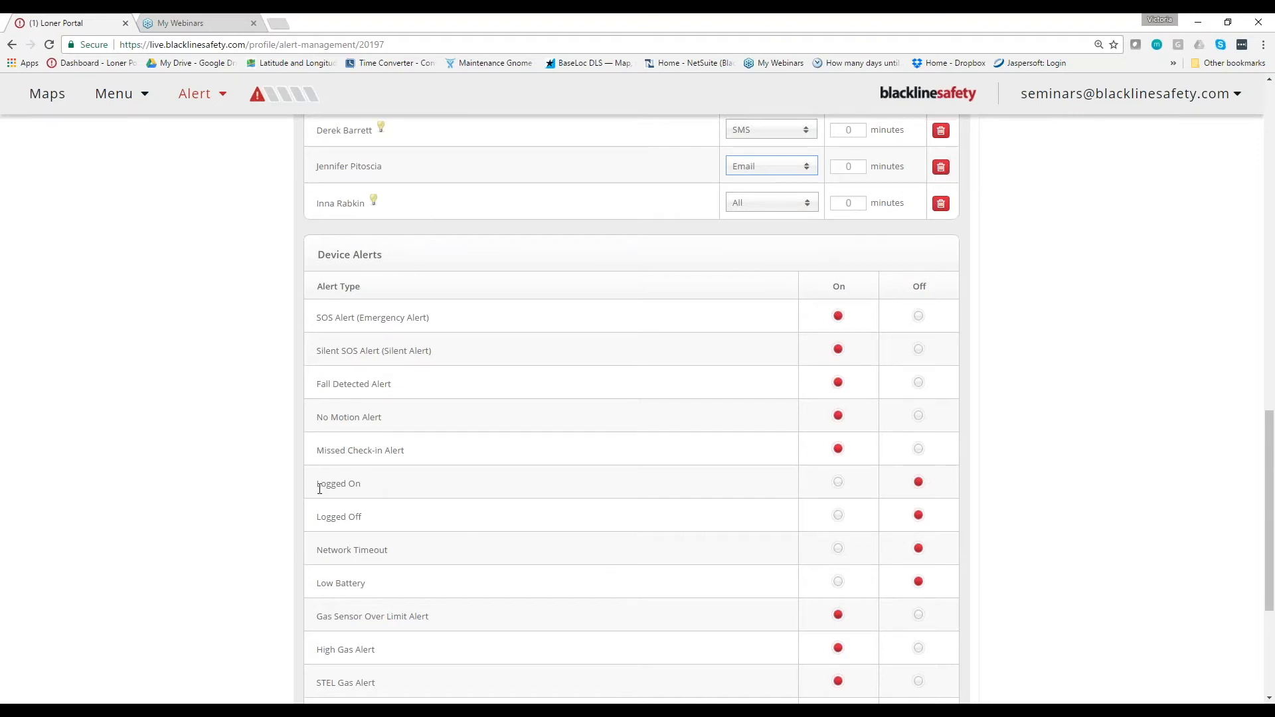
{"action": "left_click_drag", "start_coordinate": [317, 488], "coordinate": [420, 577]}
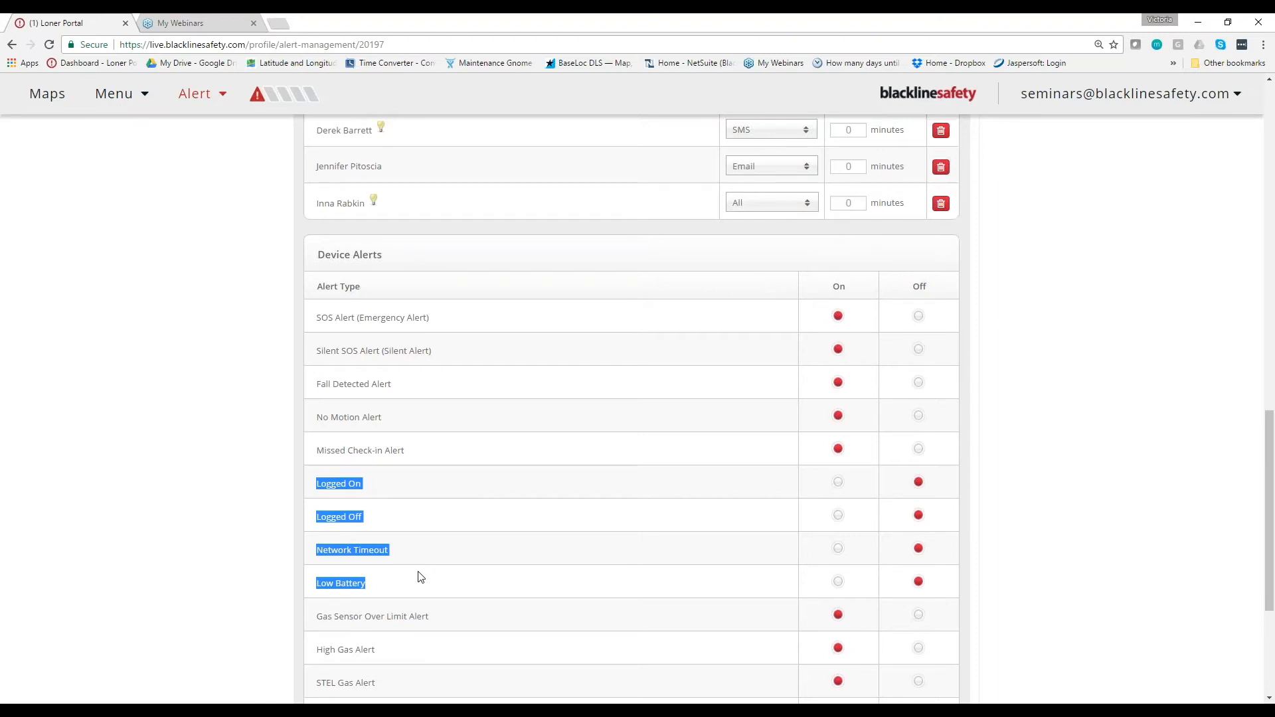
{"action": "left_click", "coordinate": [919, 350]}
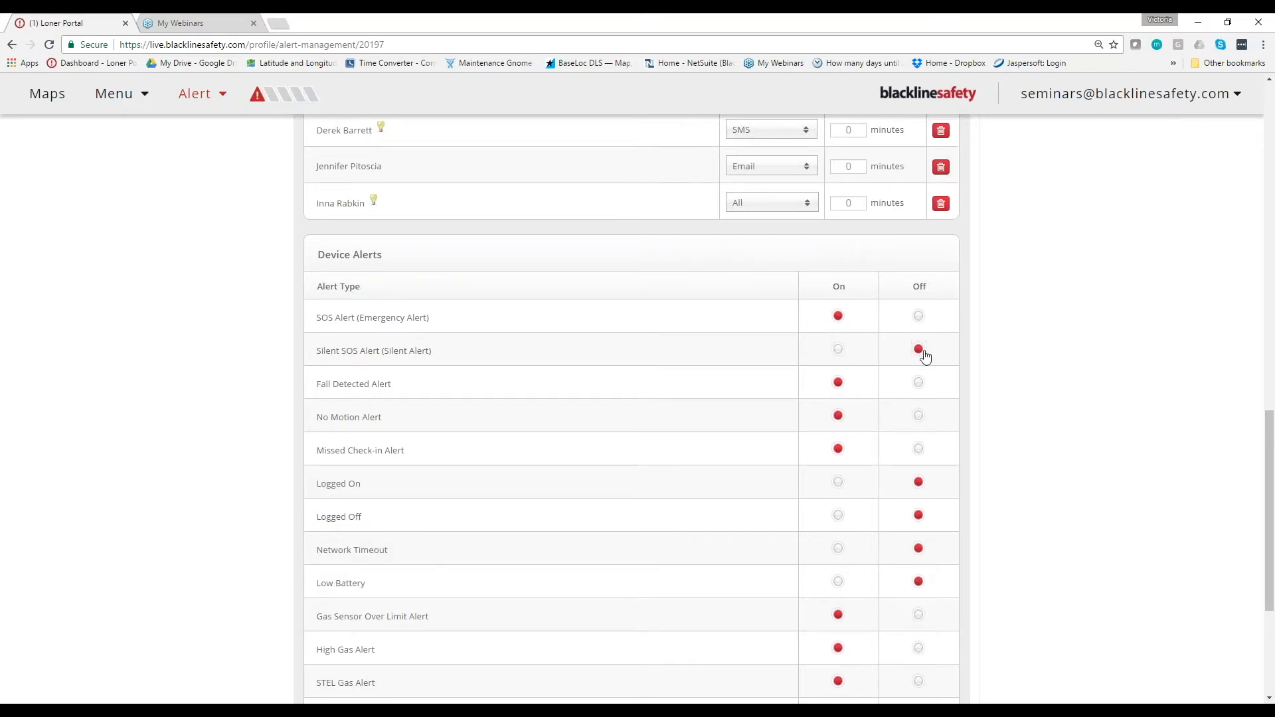
Step: Remove the listed device user from the alert profile's Device Users
{"action": "scroll", "coordinate": [999, 432], "scroll_direction": "down", "scroll_amount": 4}
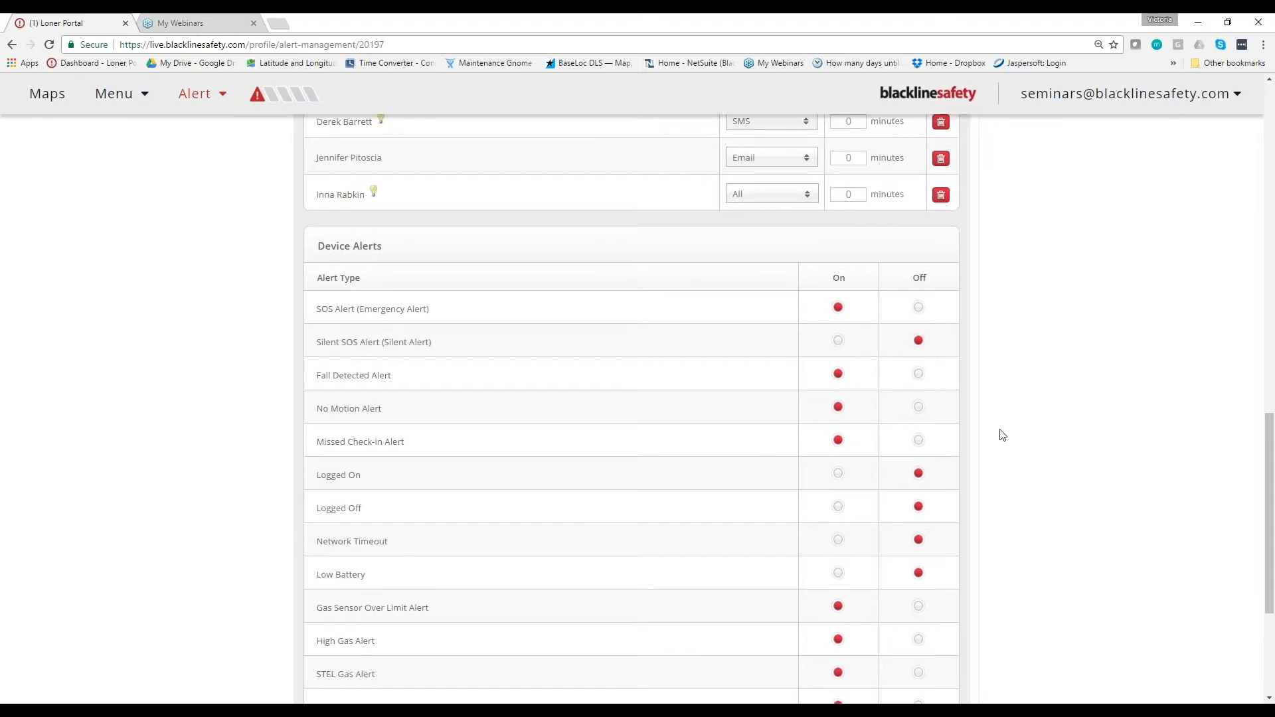
{"action": "left_click_drag", "start_coordinate": [317, 581], "coordinate": [607, 591]}
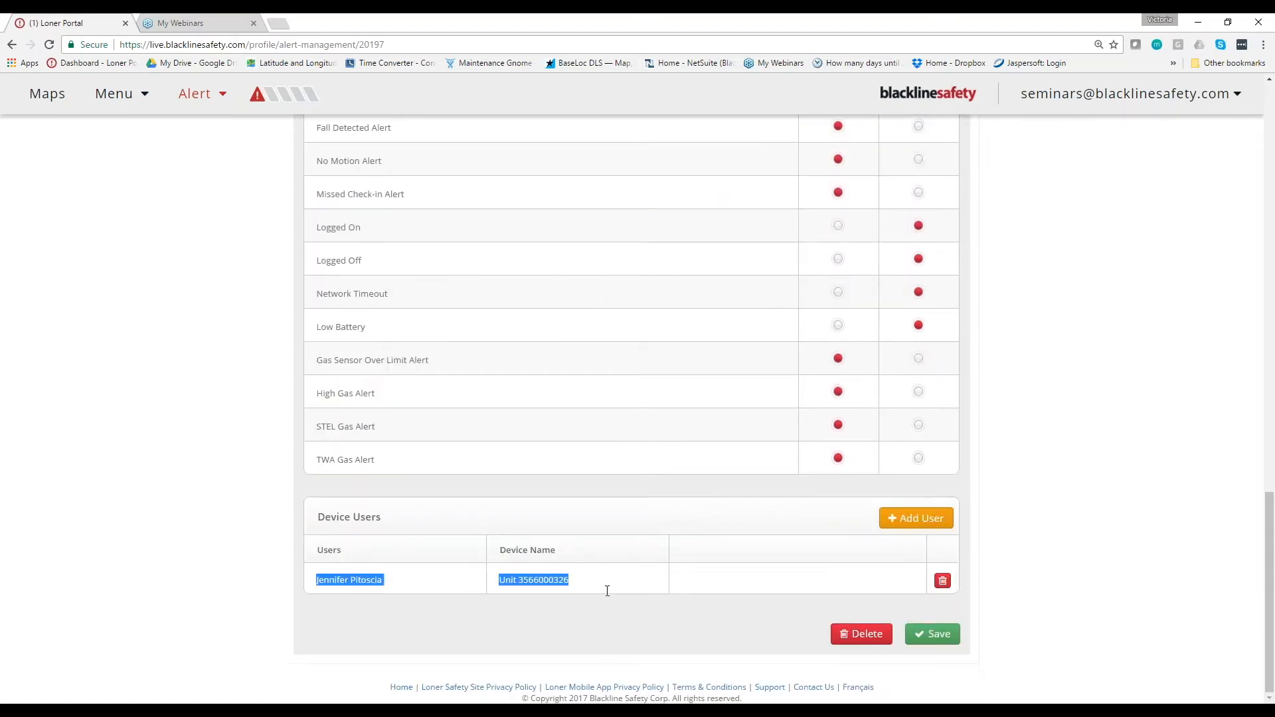
{"action": "left_click", "coordinate": [942, 580]}
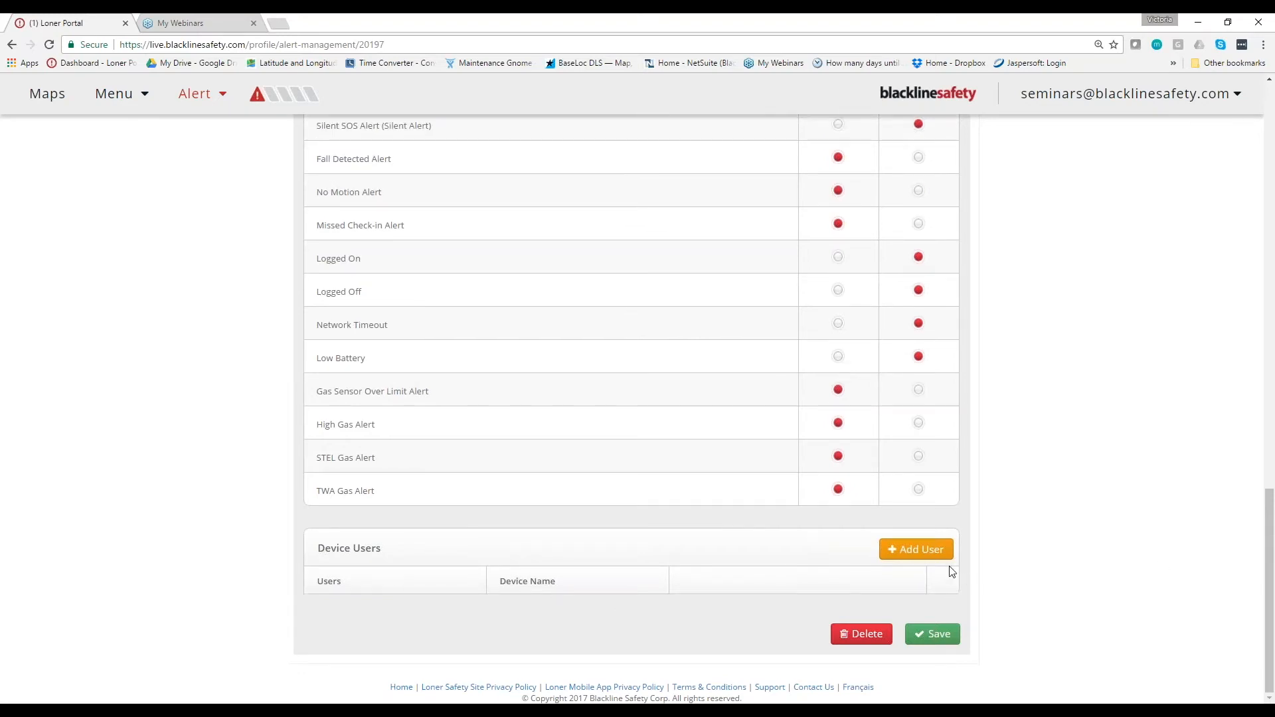
Step: Add the only device with an assigned user to the profile's Device Users and save the alert profile
{"action": "left_click", "coordinate": [936, 554]}
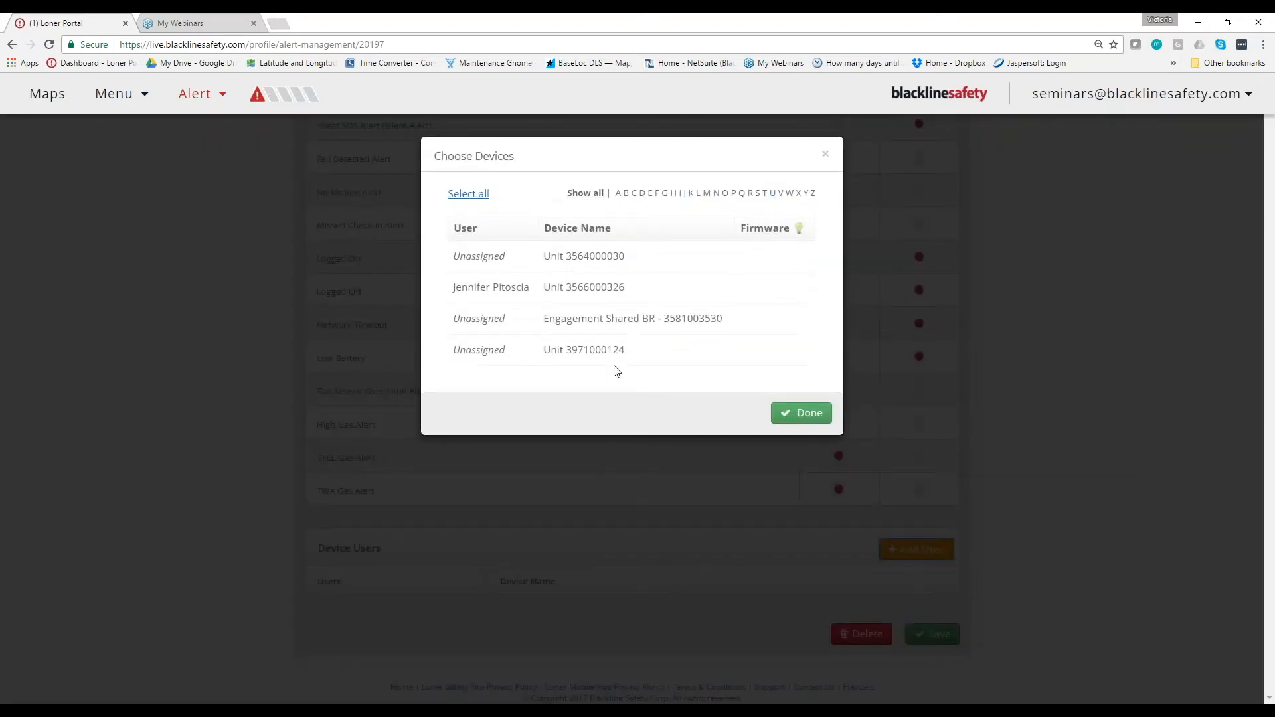
{"action": "left_click", "coordinate": [588, 287]}
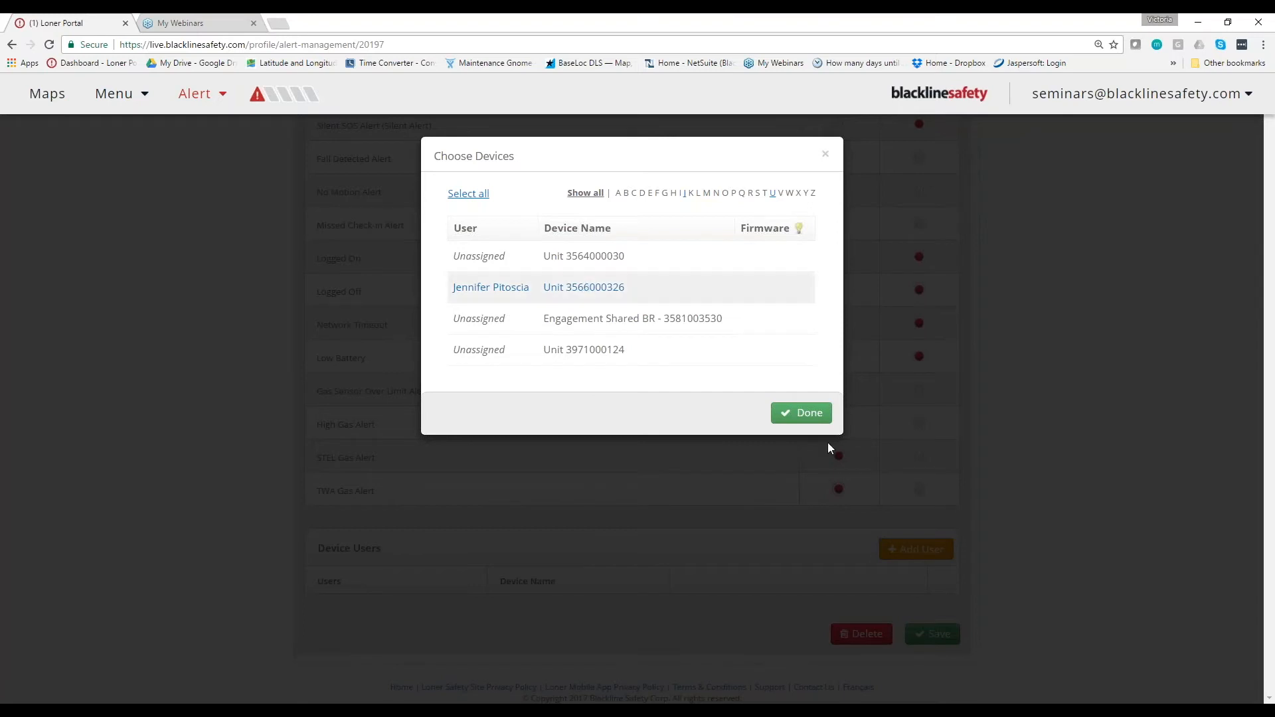
{"action": "left_click", "coordinate": [803, 413]}
{"action": "left_click", "coordinate": [939, 666]}
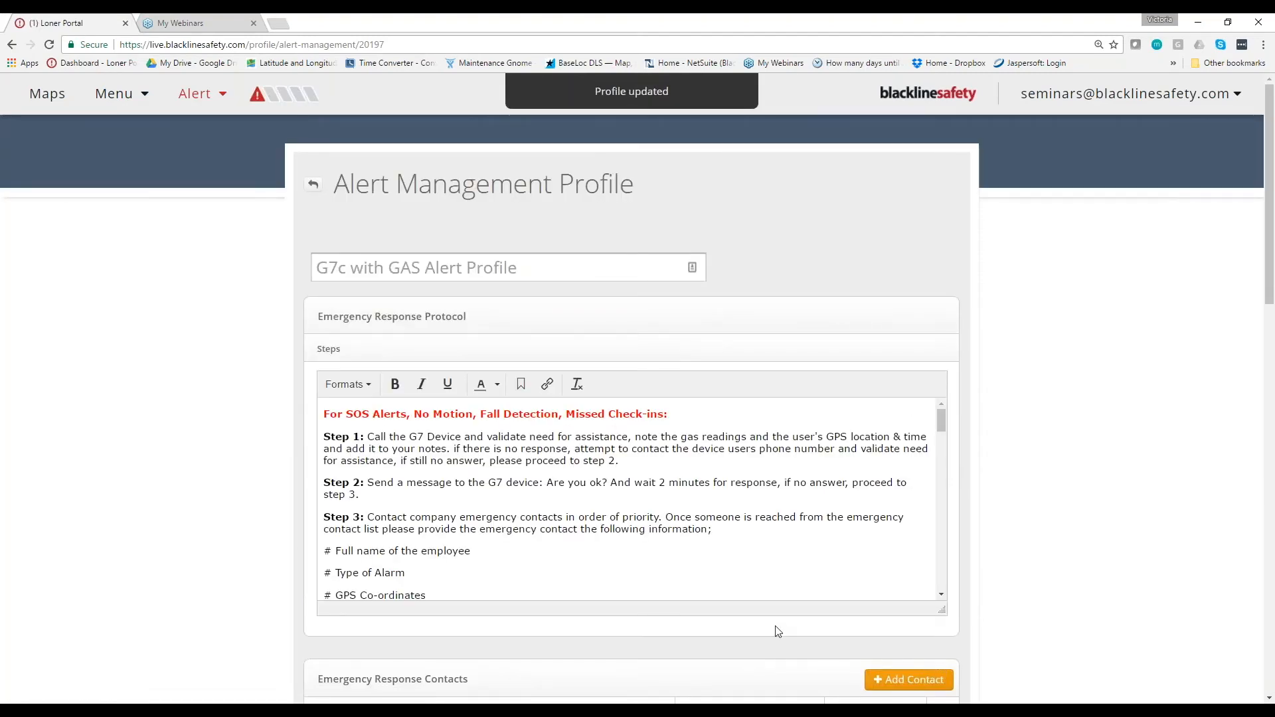
Step: Open the active SOS alert and examine its responders, notified contact info and response protocol
{"action": "left_click", "coordinate": [199, 110]}
{"action": "left_click", "coordinate": [246, 137]}
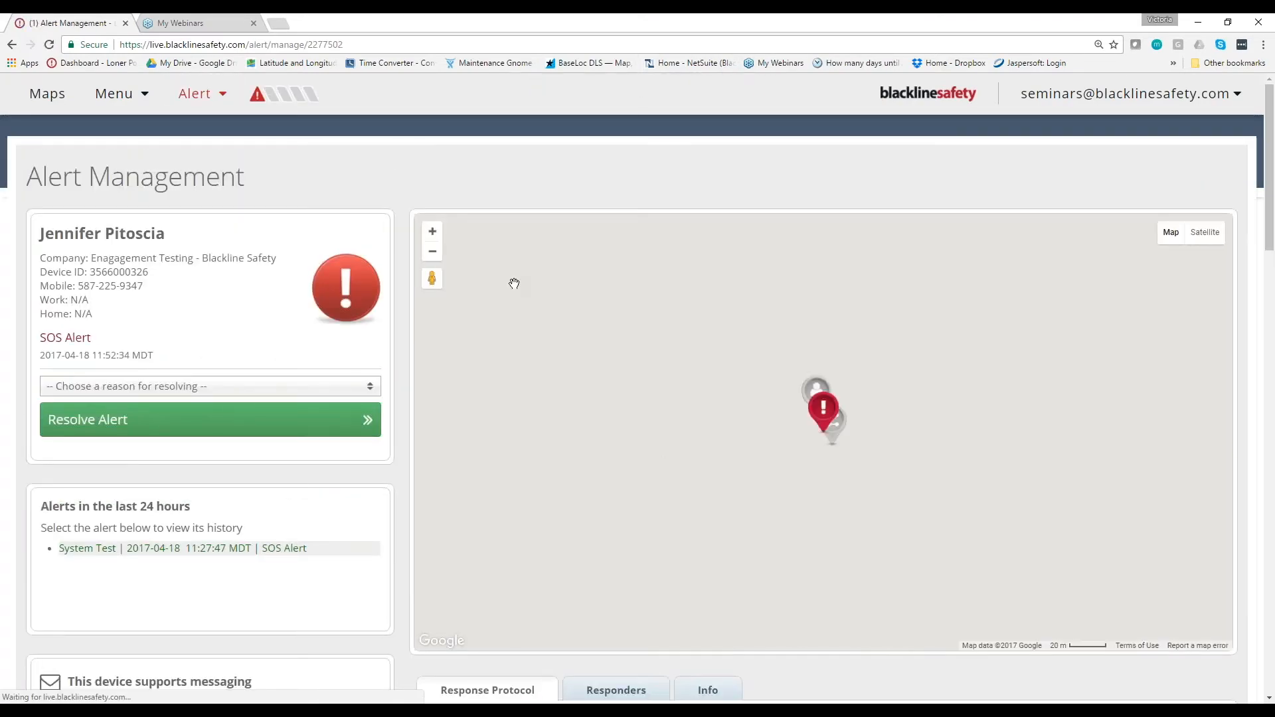
{"action": "scroll", "coordinate": [514, 284], "scroll_direction": "down", "scroll_amount": 3}
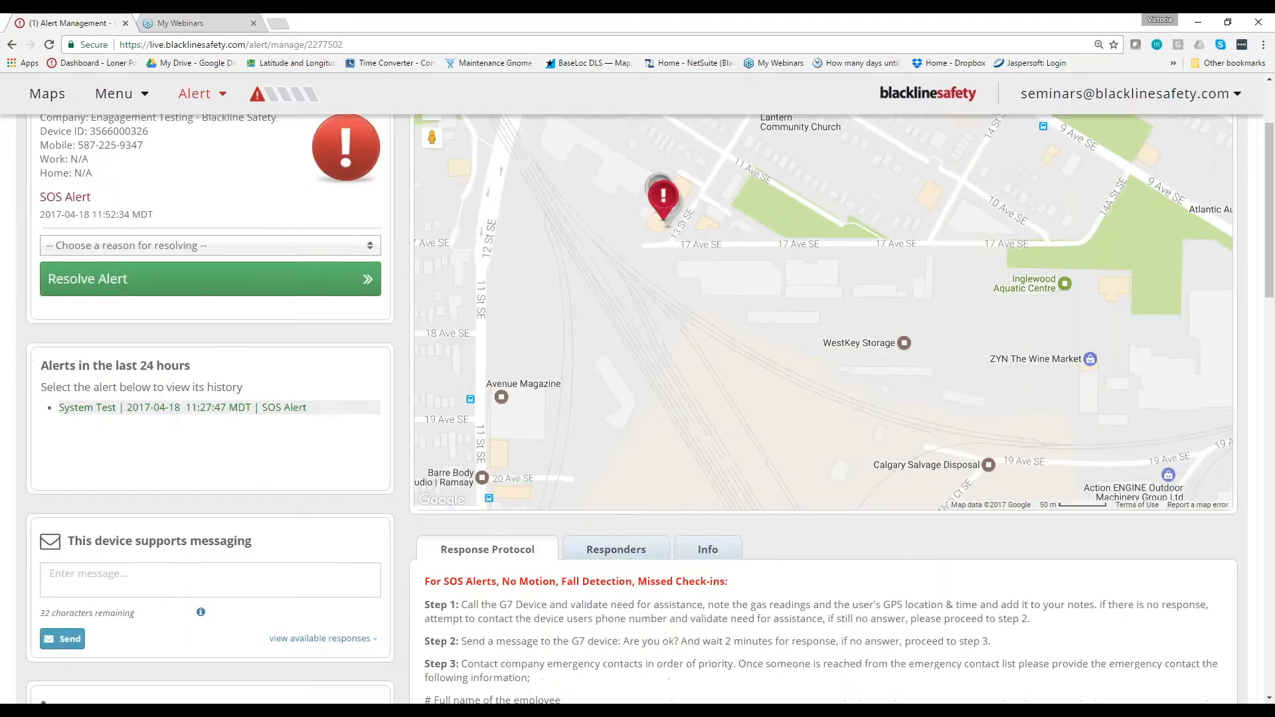
{"action": "scroll", "coordinate": [616, 549], "scroll_direction": "down", "scroll_amount": 2}
{"action": "left_click", "coordinate": [615, 425]}
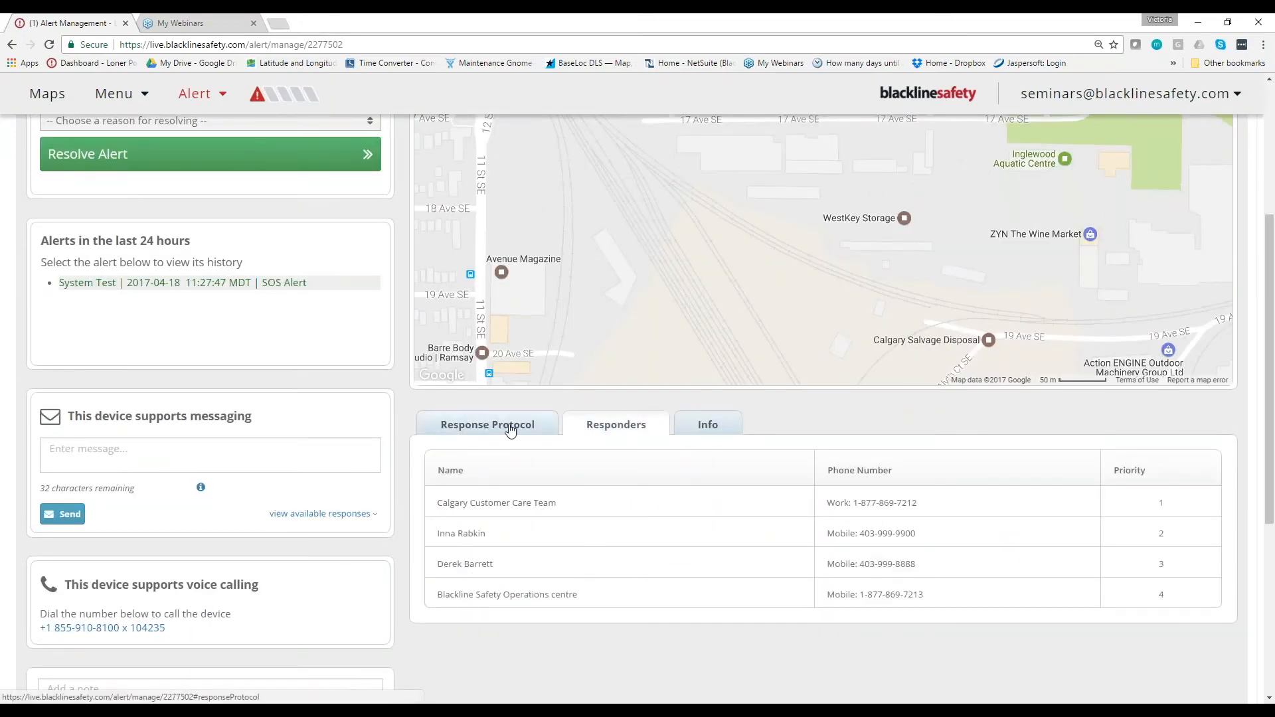
{"action": "left_click", "coordinate": [707, 425]}
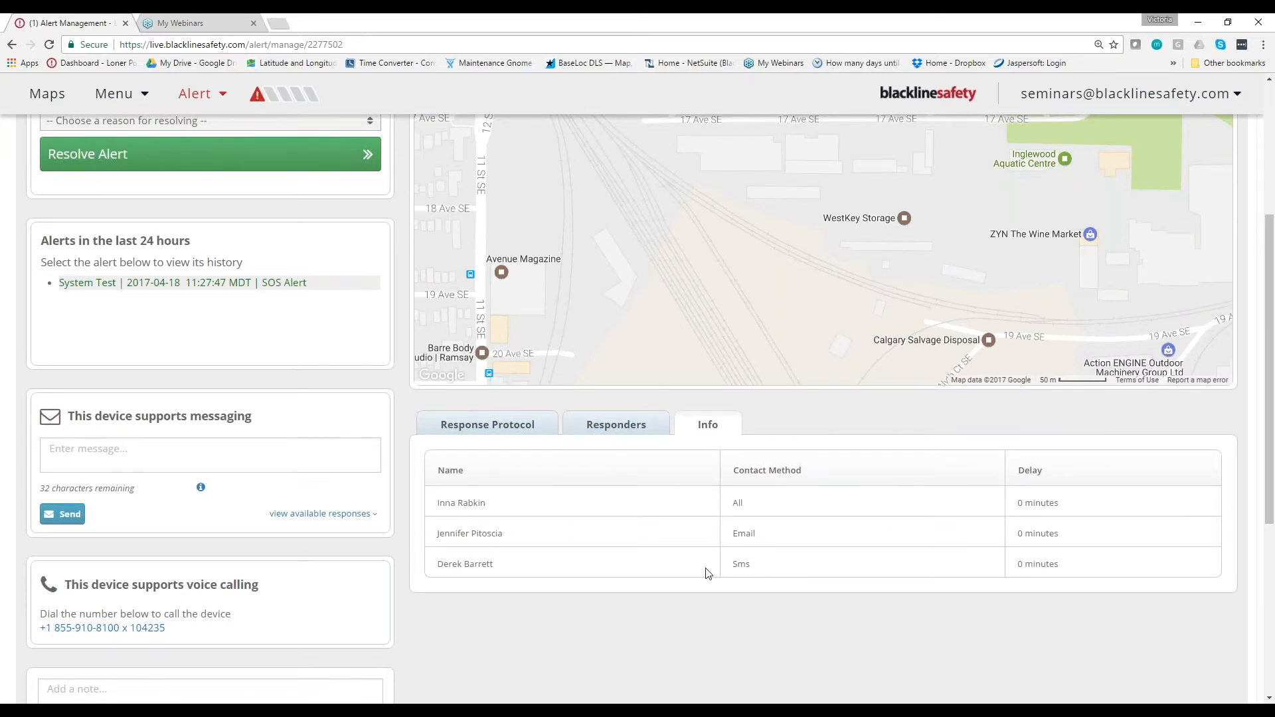
{"action": "left_click", "coordinate": [601, 431]}
{"action": "left_click", "coordinate": [508, 431]}
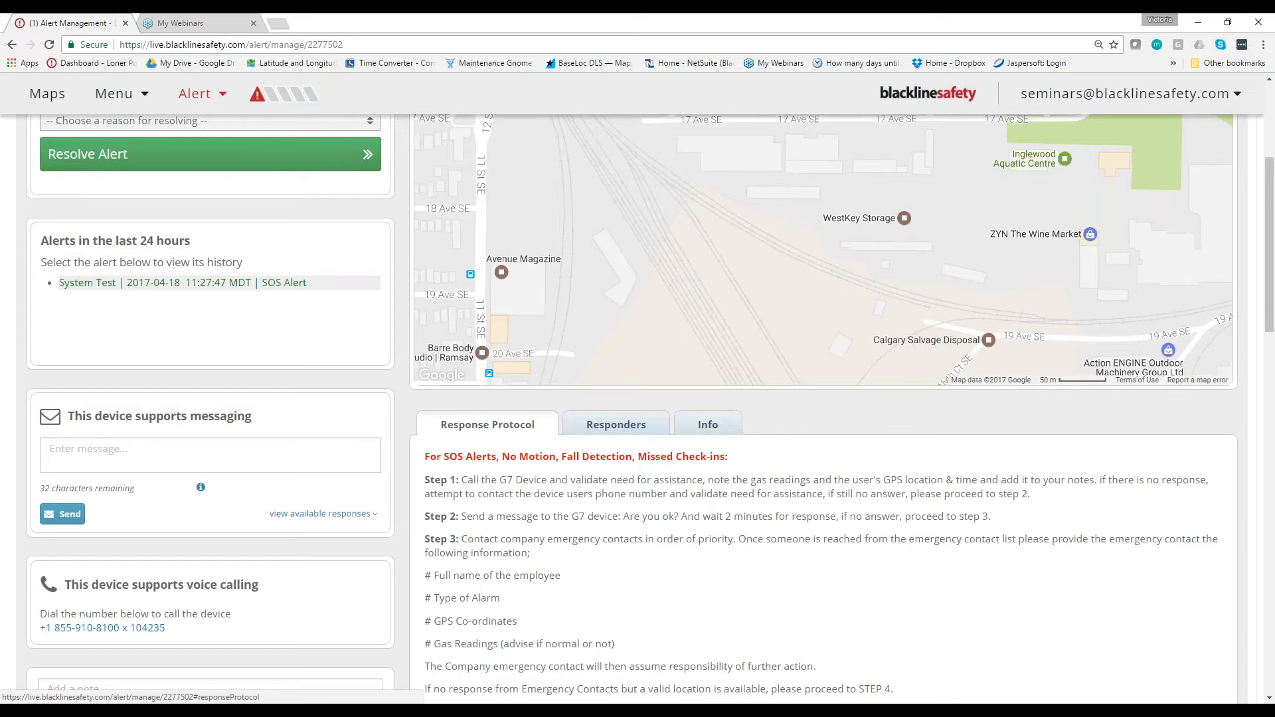
Step: Open the Device Users list to examine the configuration profile linked to the G7c device
{"action": "left_click", "coordinate": [193, 98]}
{"action": "left_click", "coordinate": [136, 96]}
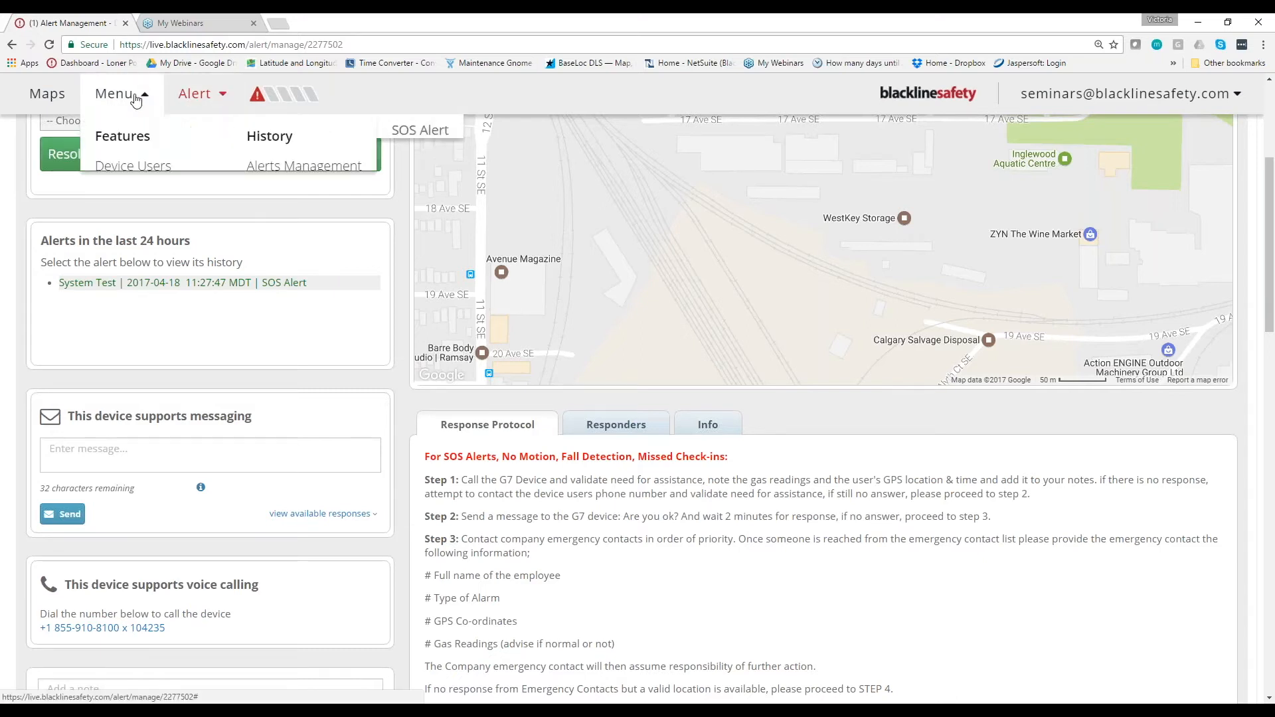
{"action": "left_click", "coordinate": [151, 168]}
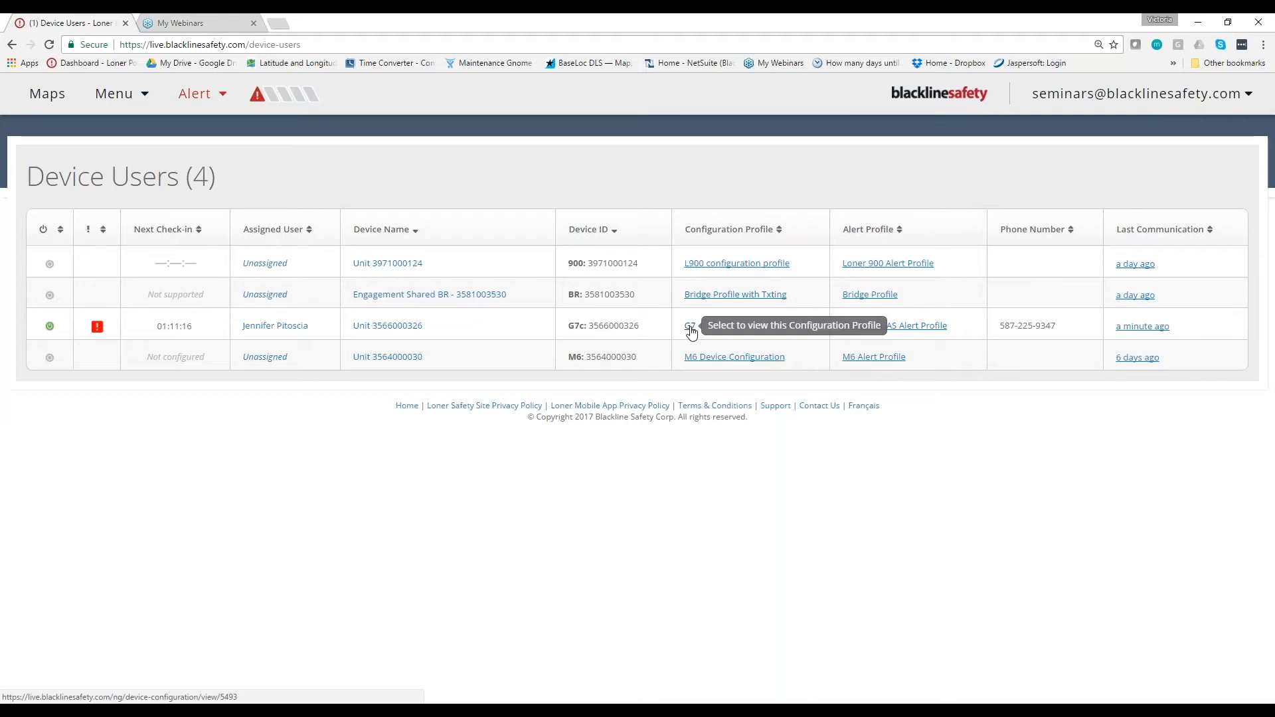
{"action": "right_click", "coordinate": [153, 274]}
Step: Open the G7 configuration profile from the G7c device configurations
{"action": "left_click", "coordinate": [124, 98]}
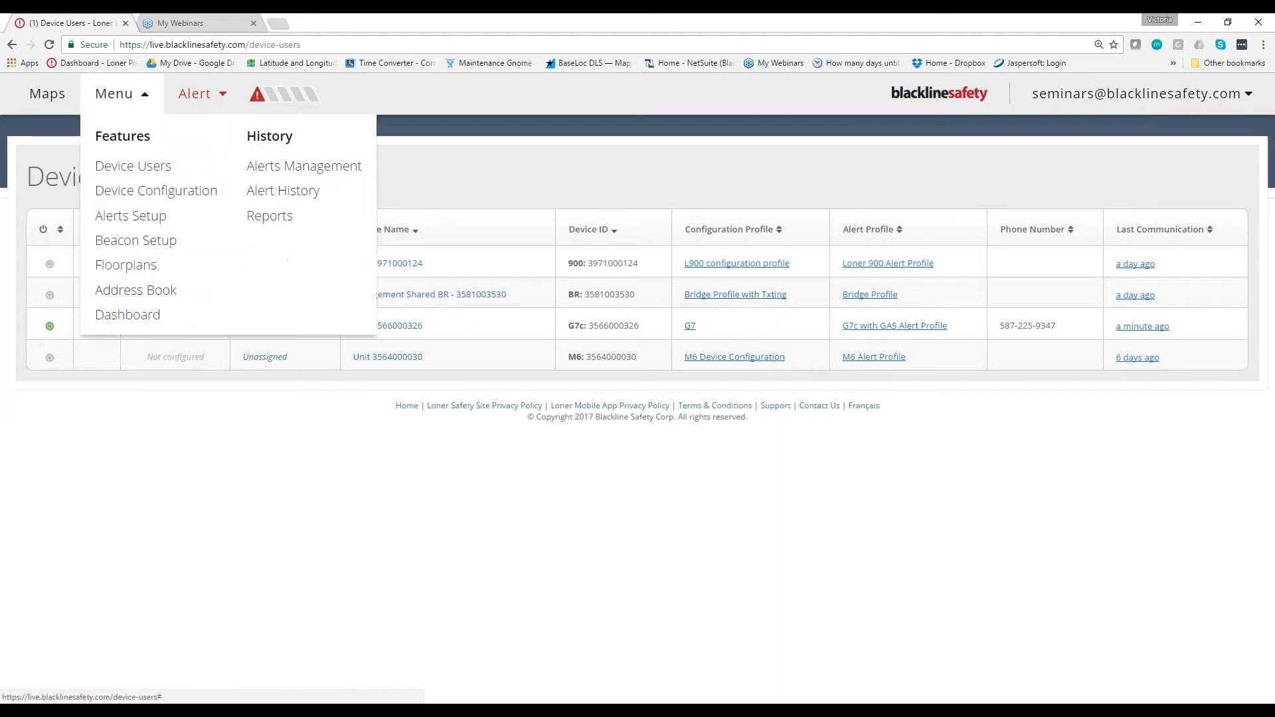
{"action": "left_click", "coordinate": [139, 190]}
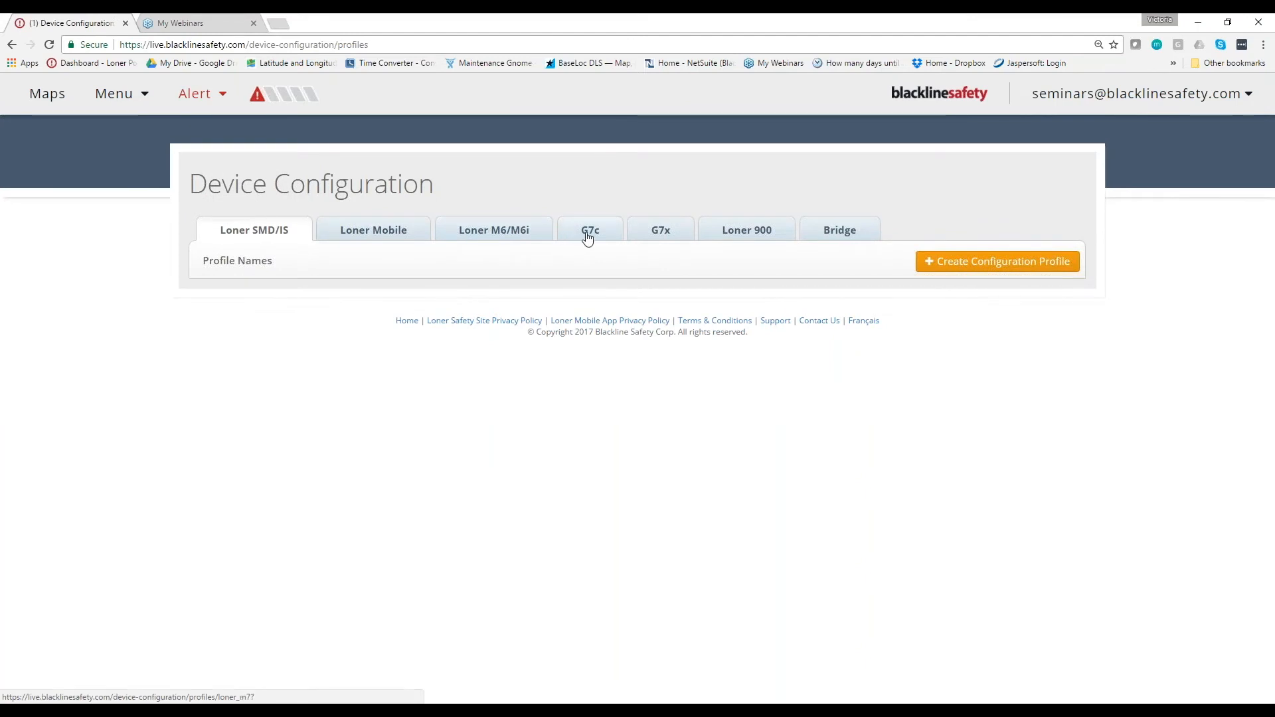
{"action": "left_click", "coordinate": [588, 235]}
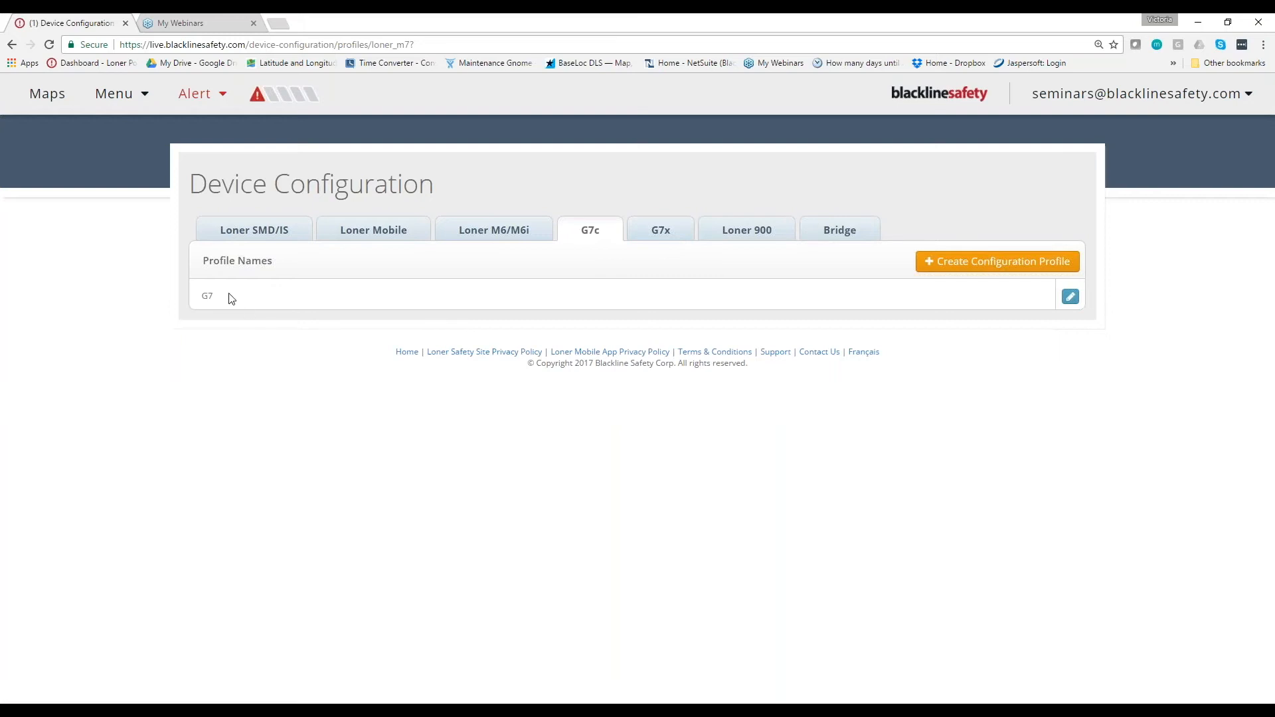
{"action": "double_click", "coordinate": [206, 295]}
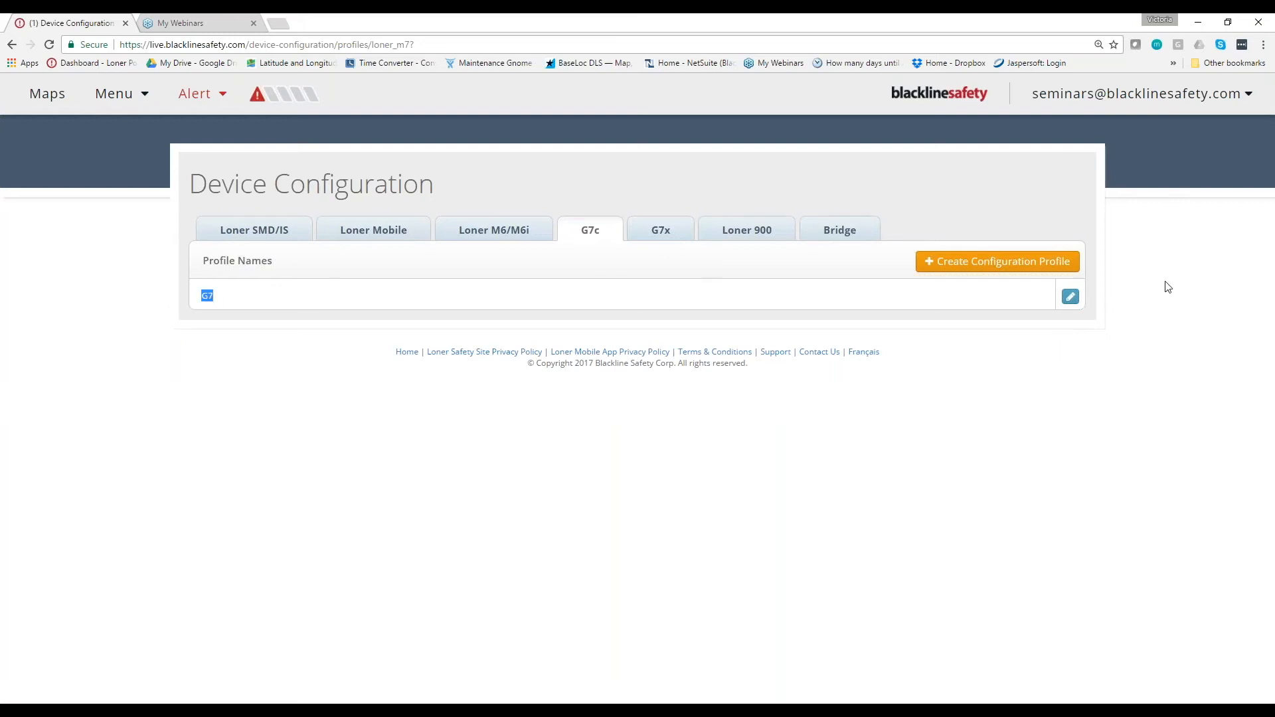
{"action": "left_click", "coordinate": [1069, 297]}
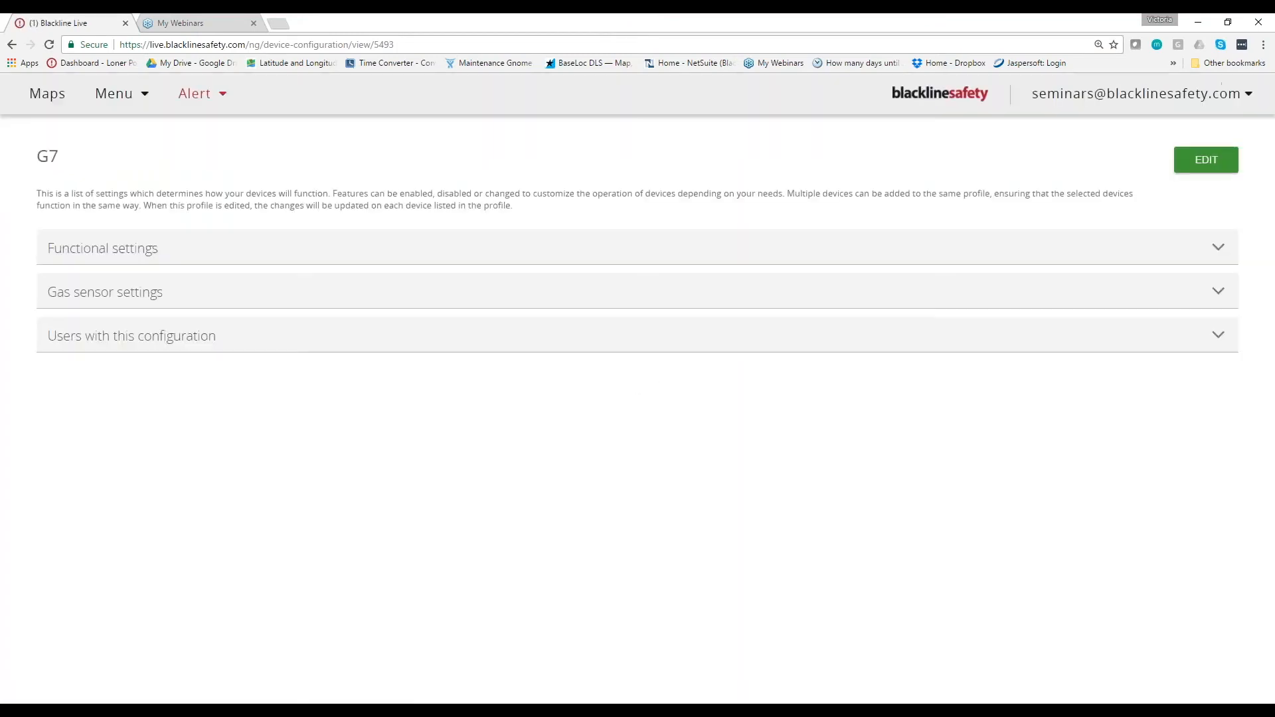
Step: Switch the G7 configuration profile to editing and expand its functional settings
{"action": "left_click", "coordinate": [1218, 249]}
{"action": "left_click", "coordinate": [1200, 251]}
{"action": "left_click", "coordinate": [1205, 167]}
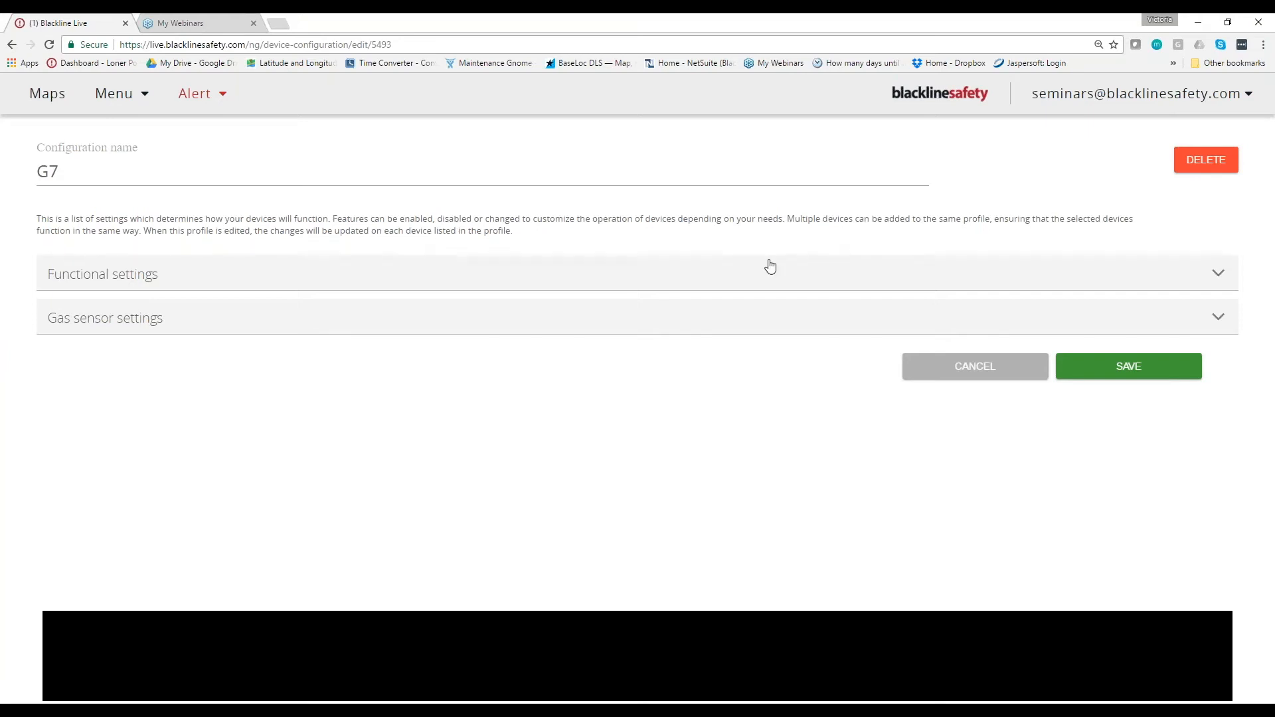
{"action": "left_click", "coordinate": [1220, 280]}
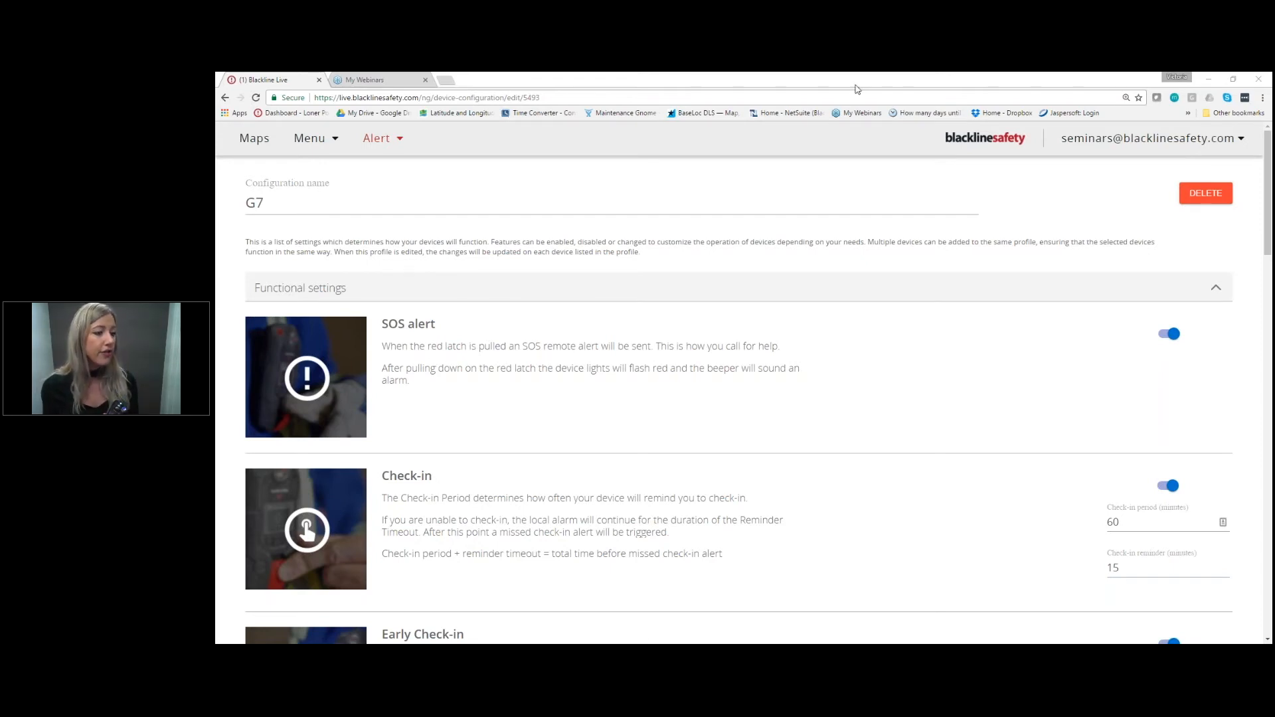
Step: Review the check-in period, clear the check-in reminder and set it to 15 minutes
{"action": "scroll", "coordinate": [705, 356], "scroll_direction": "down", "scroll_amount": 3}
{"action": "scroll", "coordinate": [707, 359], "scroll_direction": "down", "scroll_amount": 1}
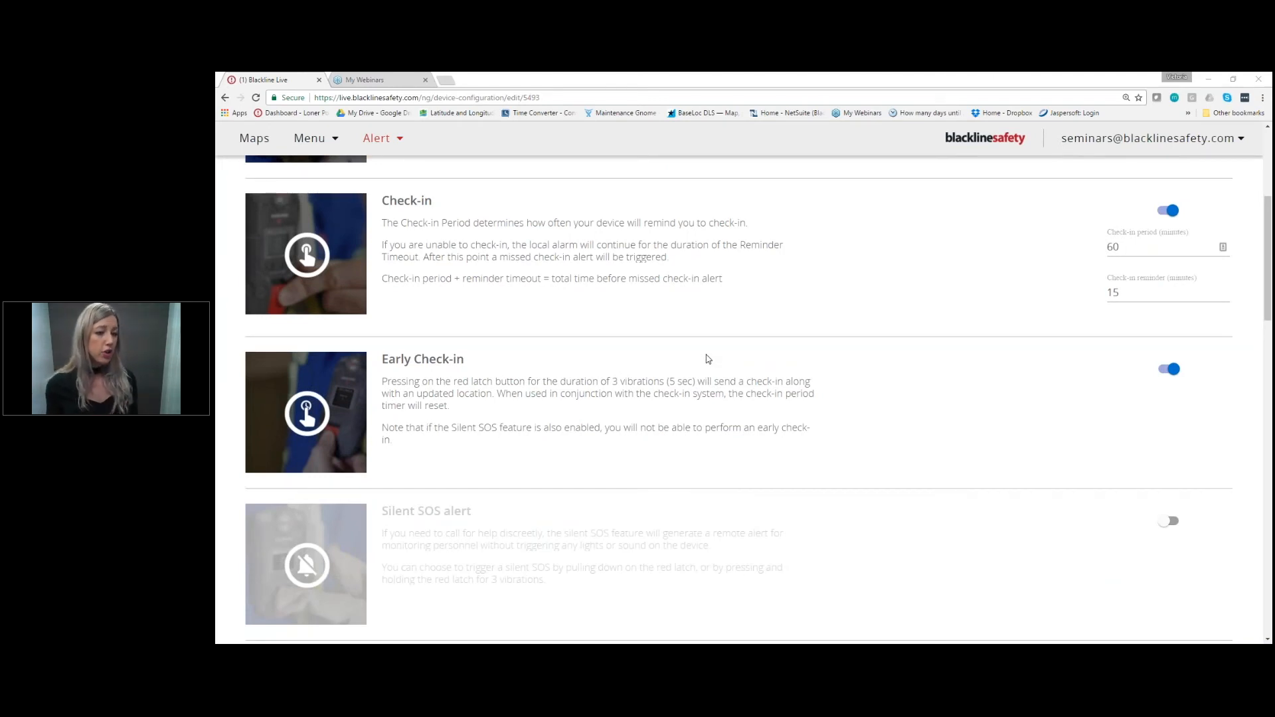
{"action": "scroll", "coordinate": [890, 427], "scroll_direction": "down", "scroll_amount": 1}
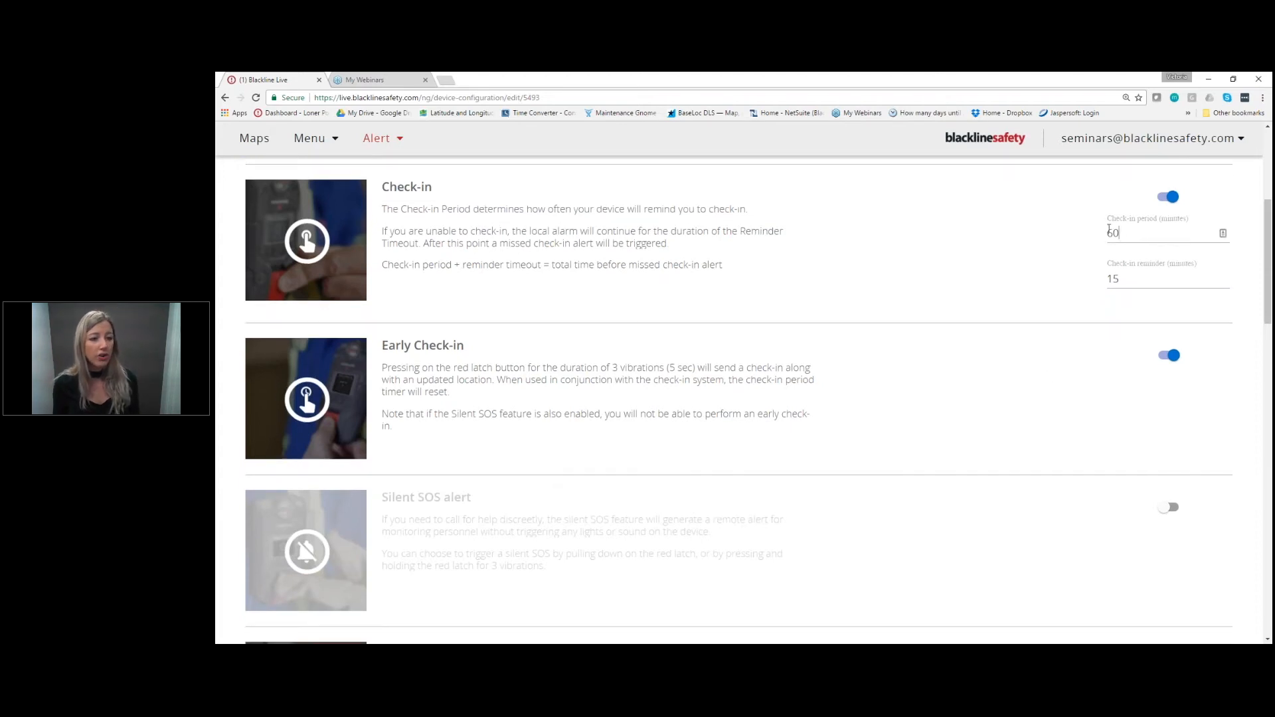
{"action": "double_click", "coordinate": [1113, 232]}
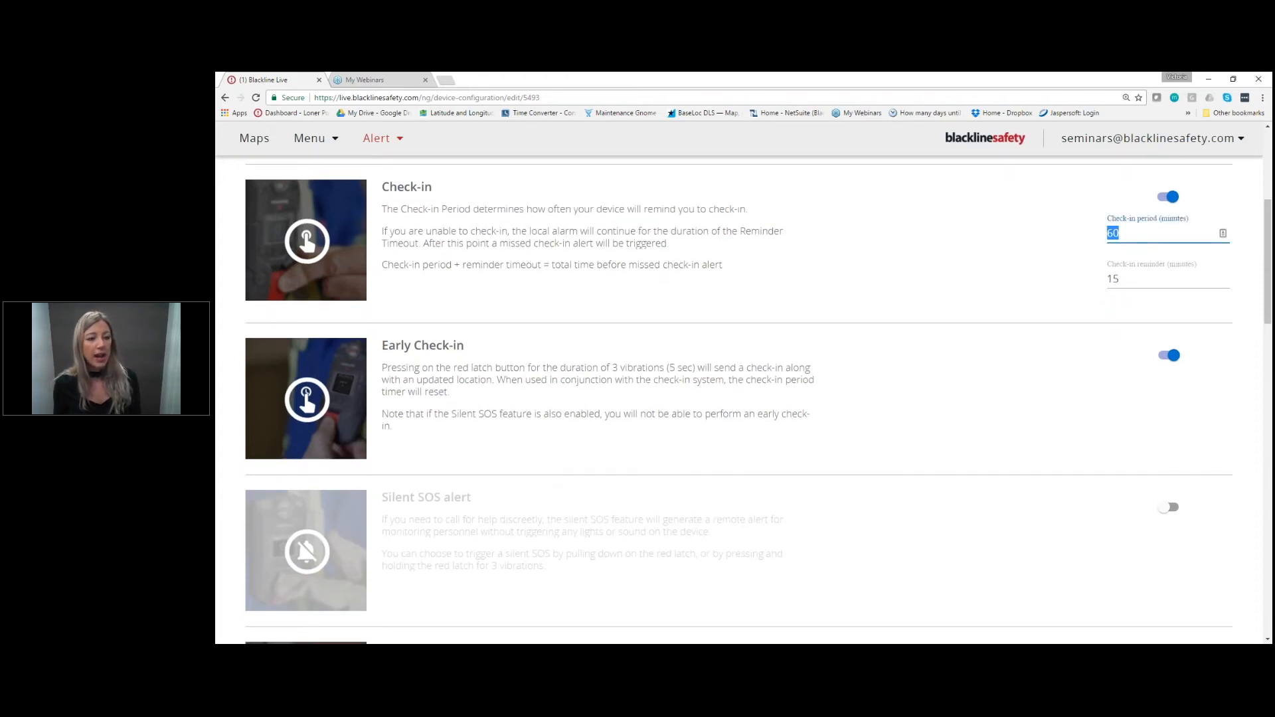
{"action": "left_click", "coordinate": [1126, 235]}
{"action": "key", "text": "Tab"}
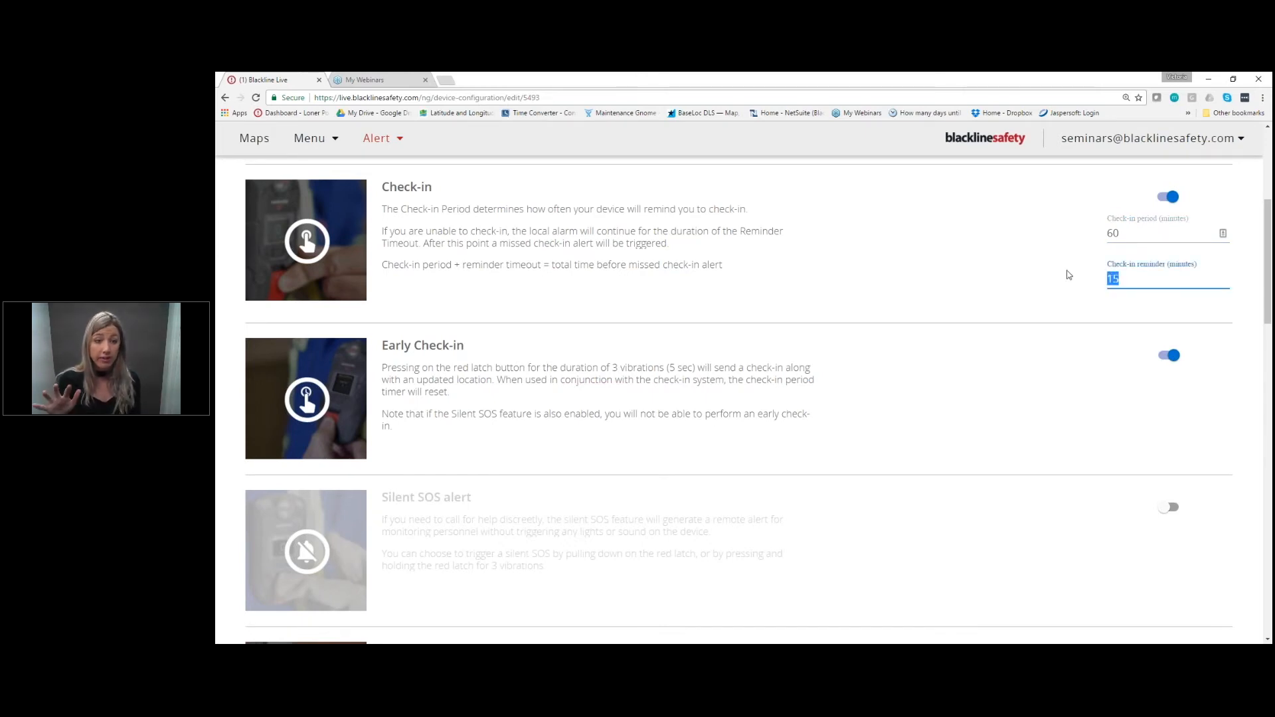
{"action": "type", "text": "15"}
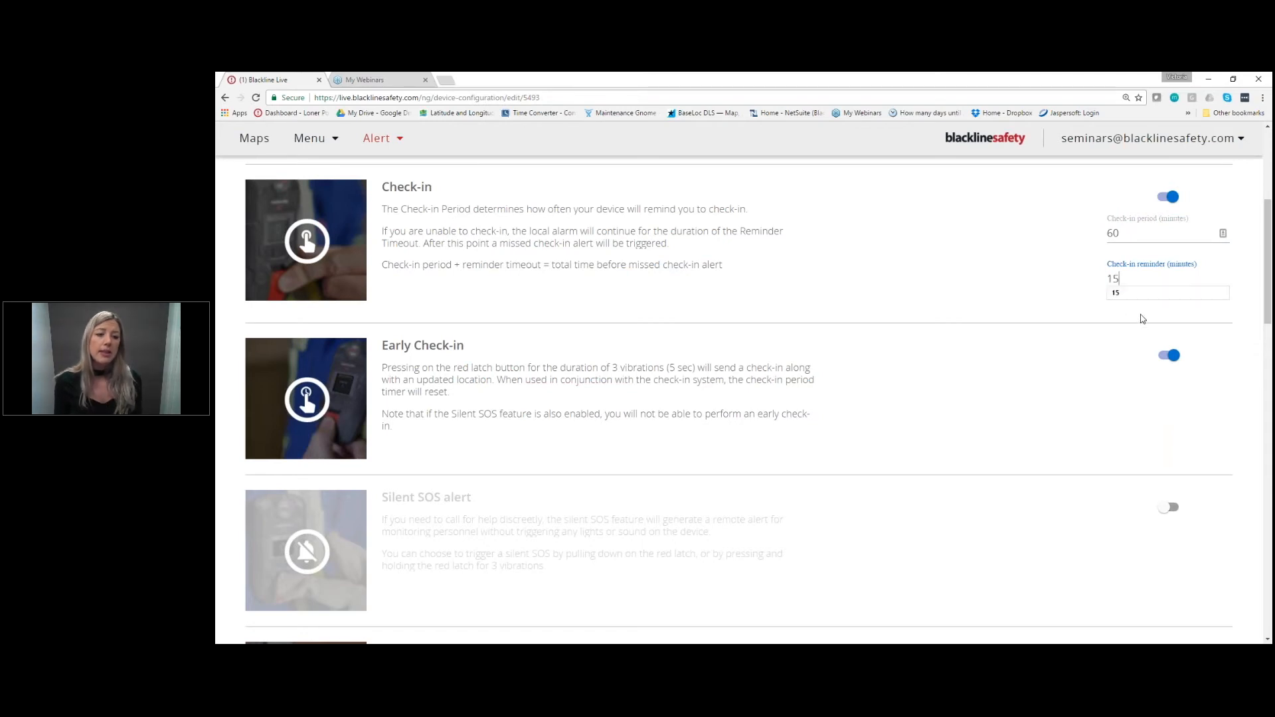
{"action": "key", "text": "BackSpace"}
{"action": "key", "text": "BackSpace"}
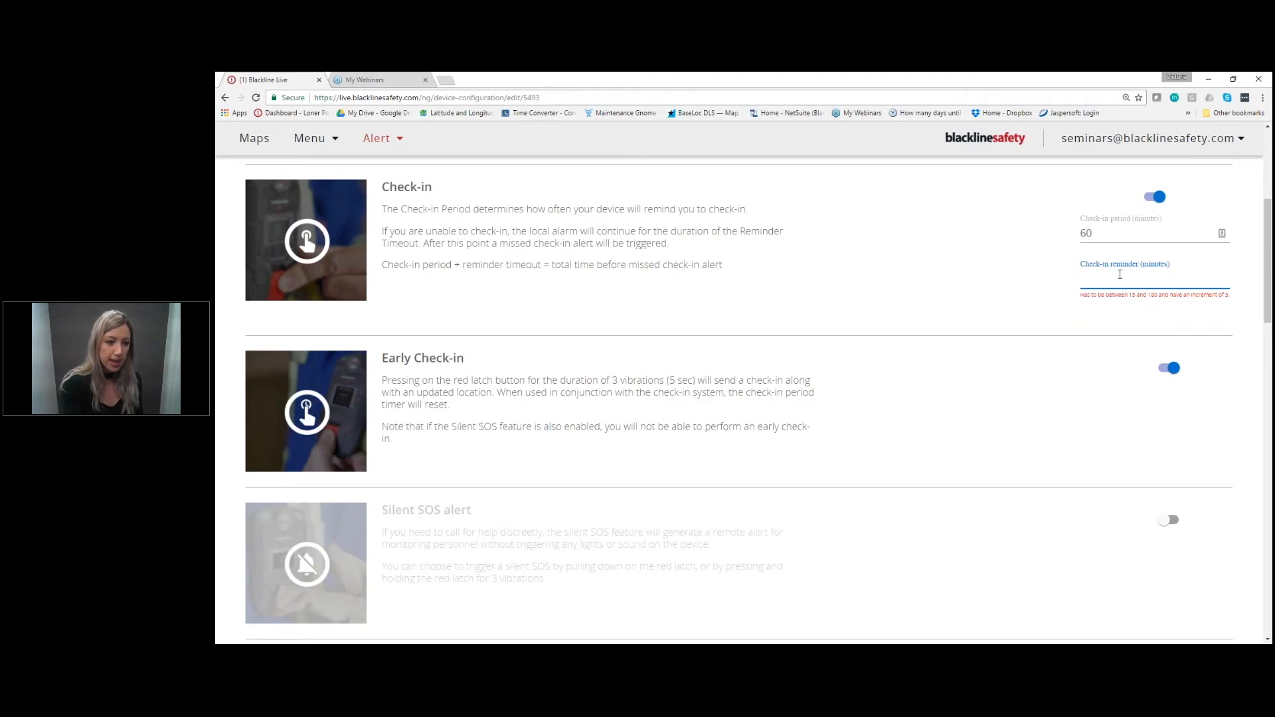
{"action": "type", "text": "15"}
{"action": "left_click", "coordinate": [1067, 362]}
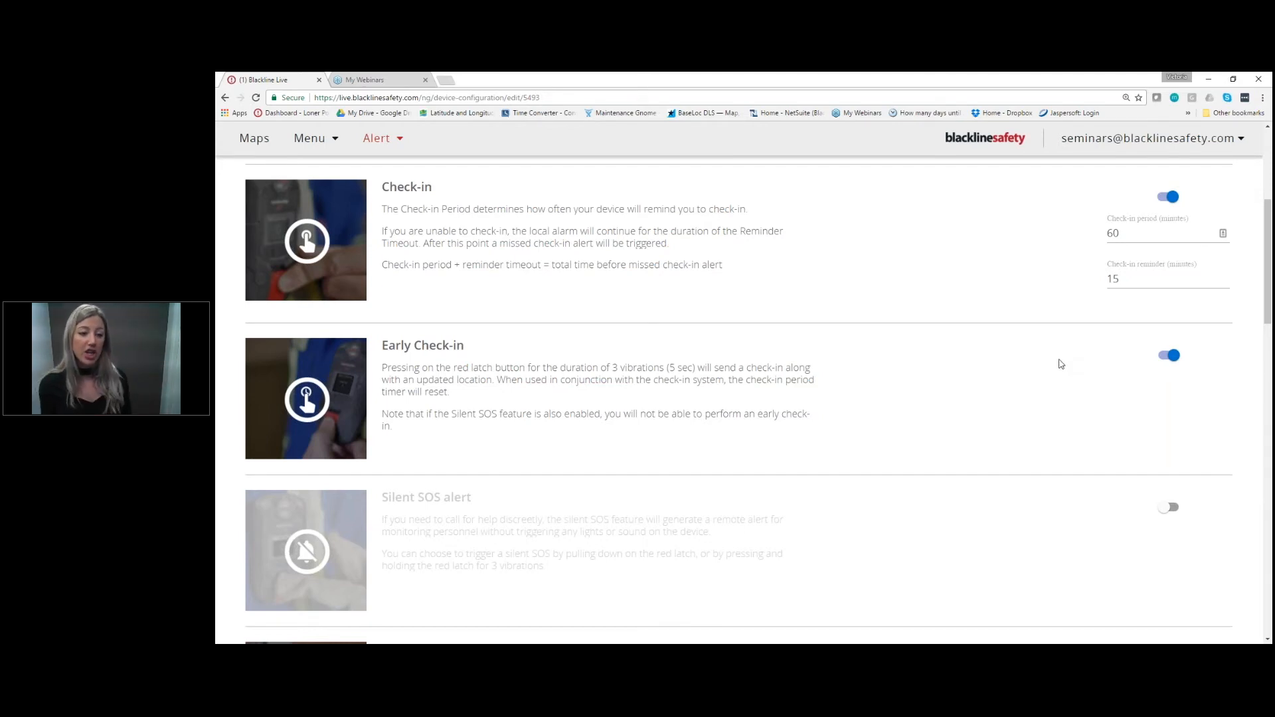
Step: Turn Early Check-in off and back on, and examine the Silent SOS, fall detection and no motion settings
{"action": "left_click", "coordinate": [1170, 355]}
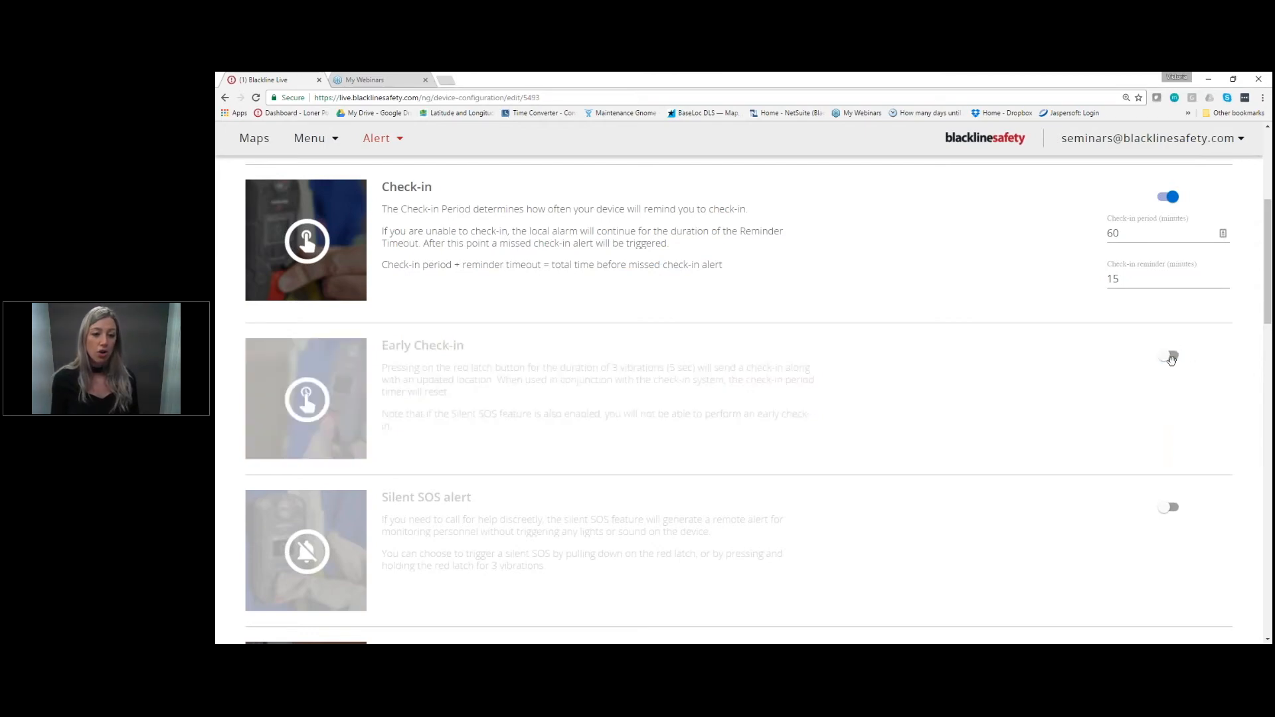
{"action": "left_click", "coordinate": [1170, 355]}
{"action": "scroll", "coordinate": [1079, 484], "scroll_direction": "down", "scroll_amount": 4}
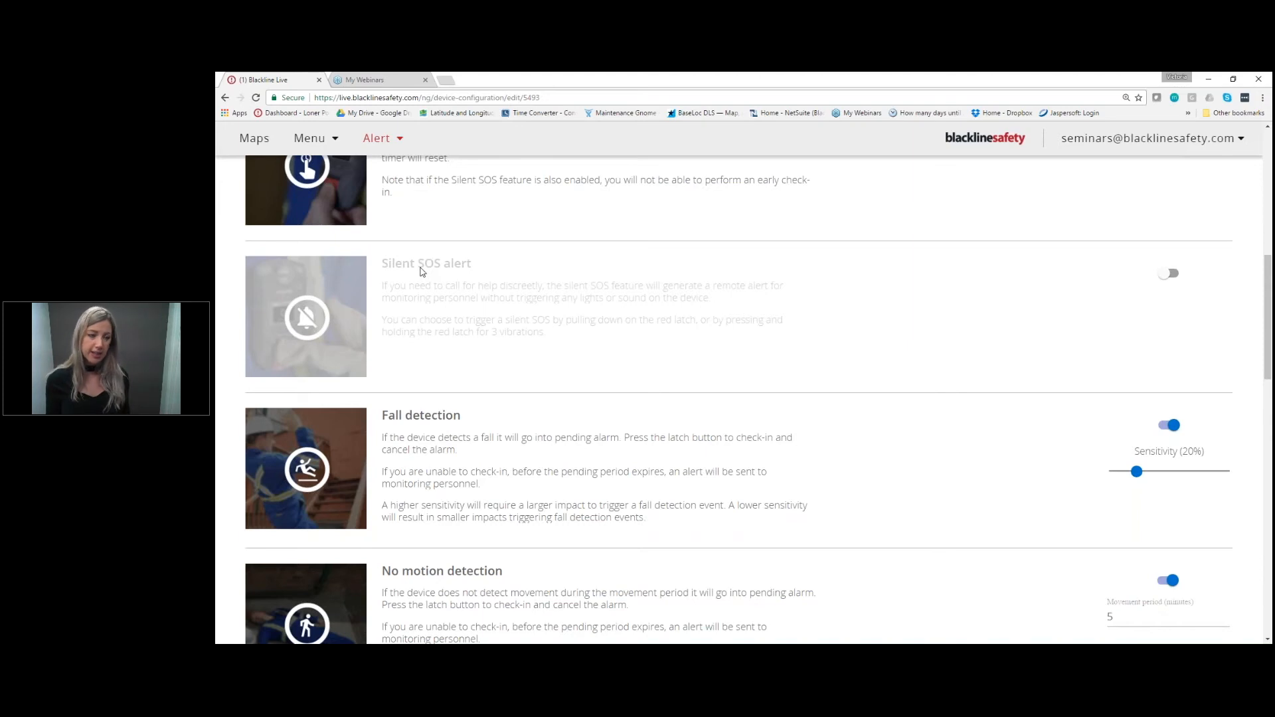
{"action": "scroll", "coordinate": [354, 317], "scroll_direction": "down", "scroll_amount": 3}
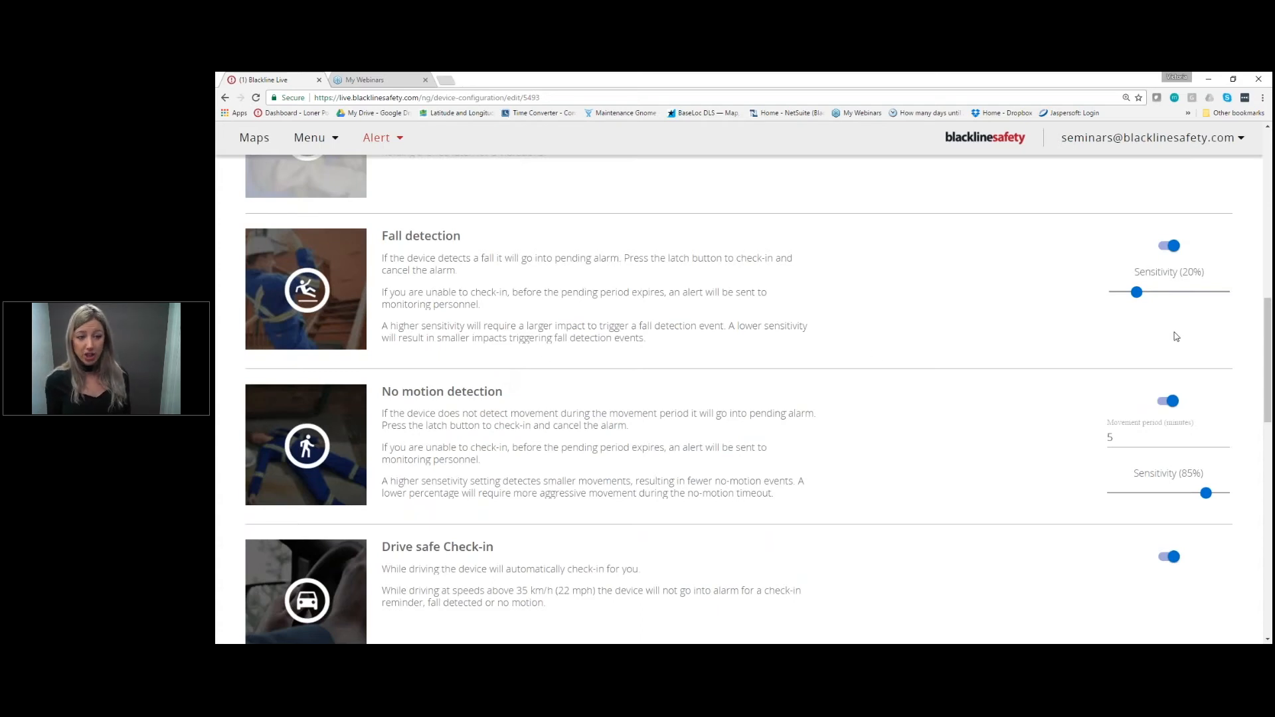
Step: Set the fall detection sensitivity to 40% and the no motion detection sensitivity to 90%
{"action": "left_click_drag", "start_coordinate": [1138, 294], "coordinate": [1152, 297]}
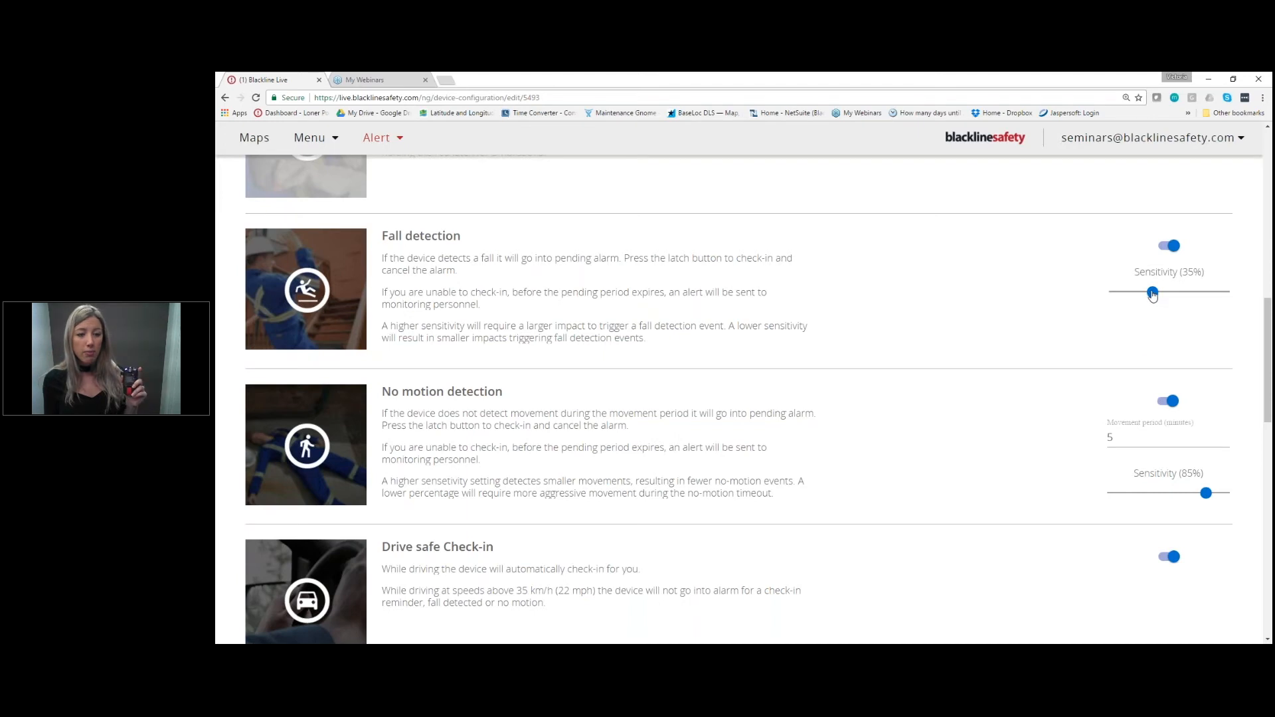
{"action": "left_click_drag", "start_coordinate": [1152, 294], "coordinate": [1158, 295]}
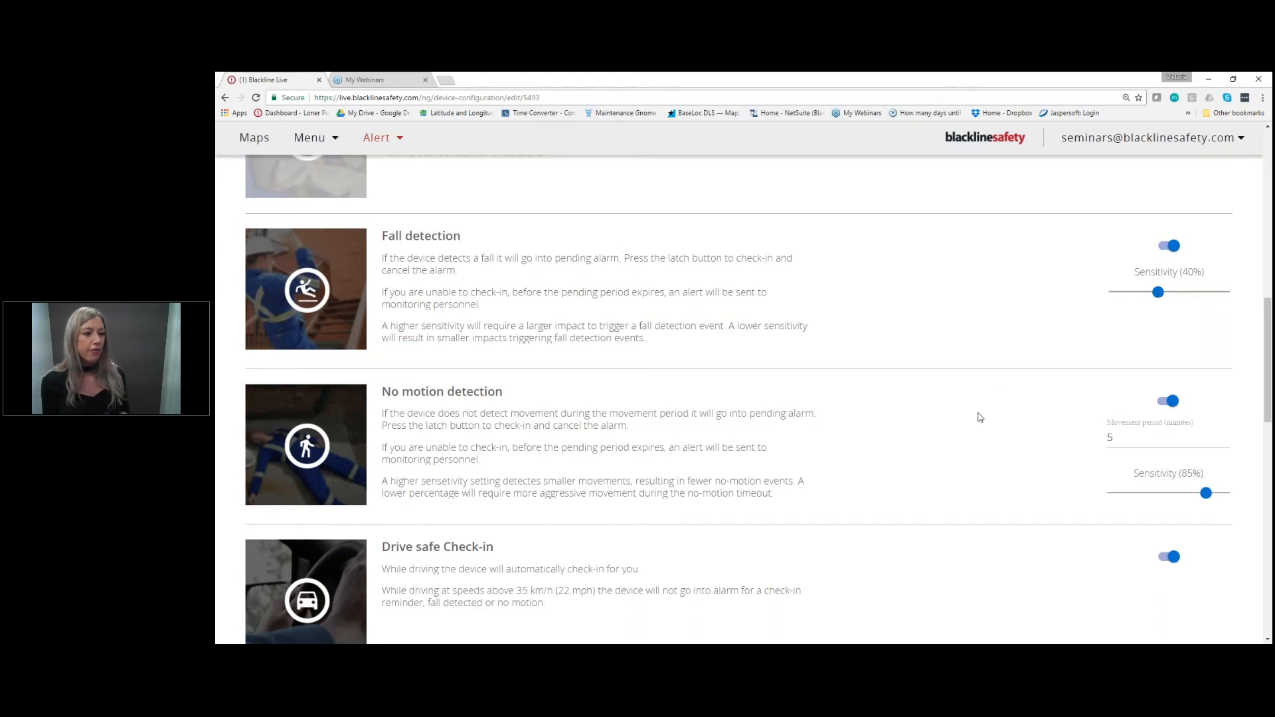
{"action": "scroll", "coordinate": [980, 417], "scroll_direction": "down", "scroll_amount": 1}
{"action": "key", "text": "Tab"}
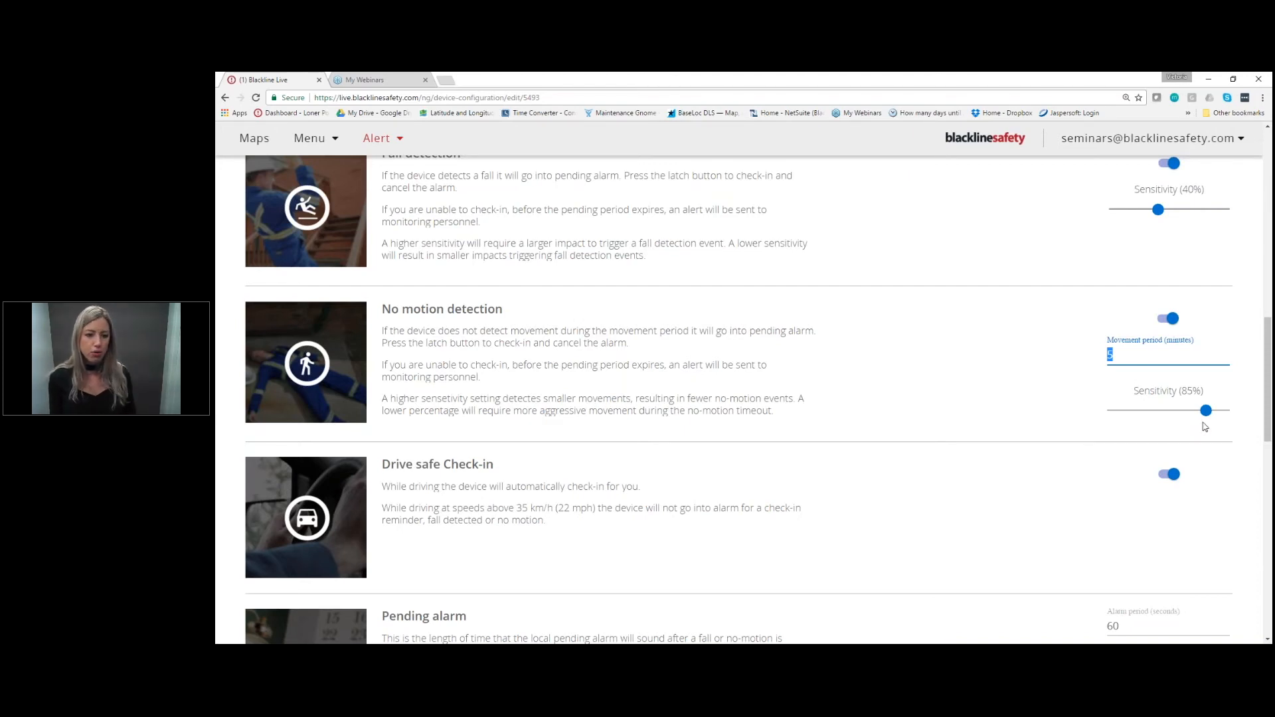
{"action": "mouse_move", "coordinate": [1206, 411]}
{"action": "left_mouse_down"}
{"action": "mouse_move", "coordinate": [1167, 409]}
{"action": "mouse_move", "coordinate": [1210, 413]}
{"action": "left_mouse_up"}
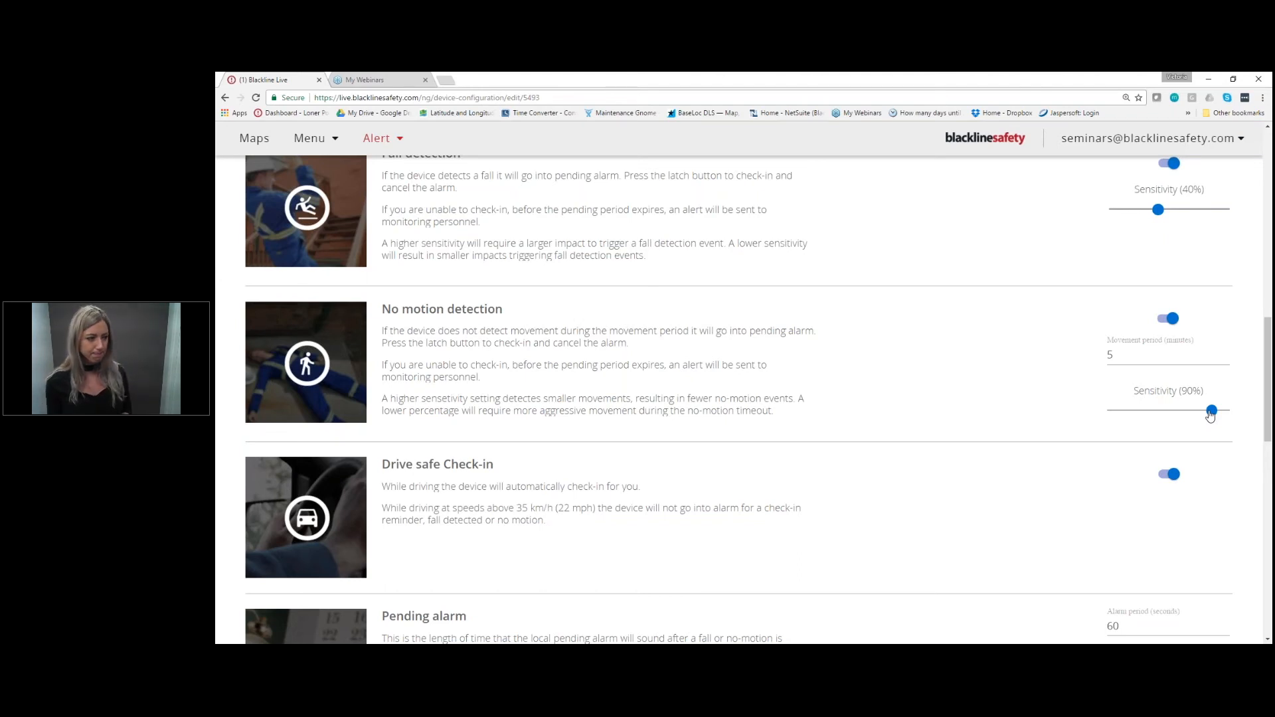
Step: Review the Drive safe Check-in, pending alarm, connection lost, low battery and available messages settings
{"action": "scroll", "coordinate": [1073, 470], "scroll_direction": "down", "scroll_amount": 2}
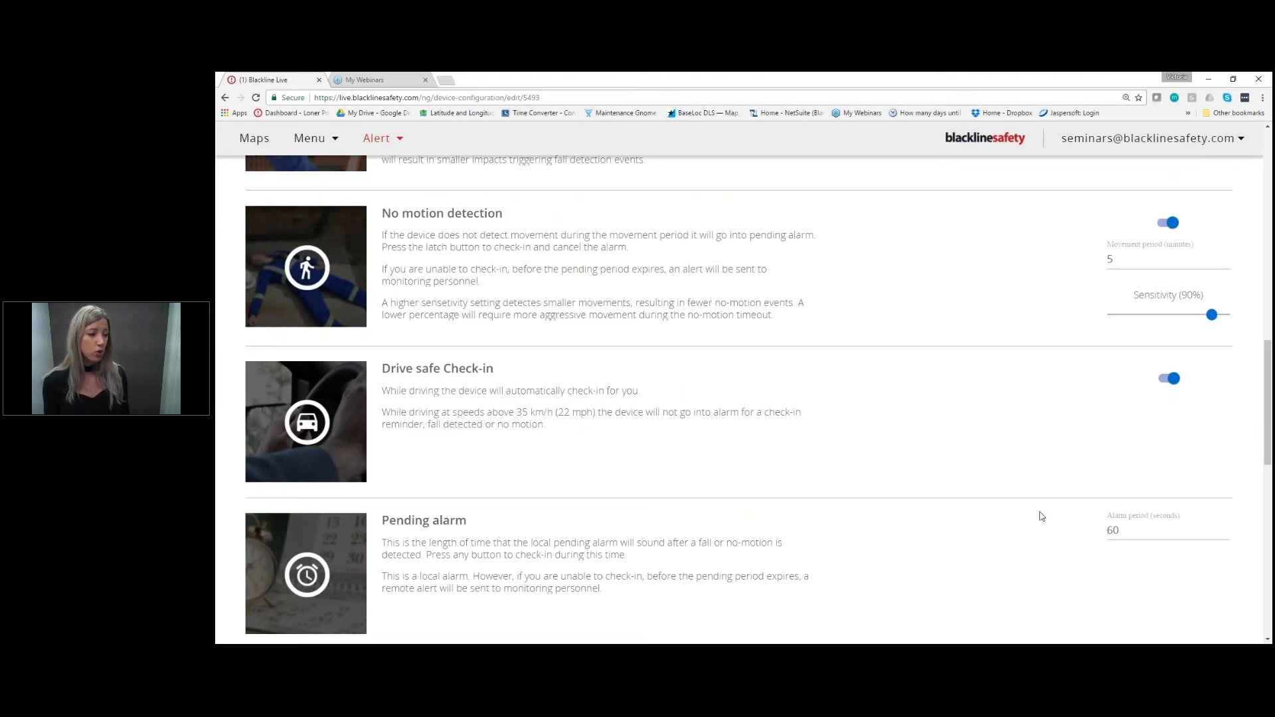
{"action": "scroll", "coordinate": [1041, 517], "scroll_direction": "down", "scroll_amount": 3}
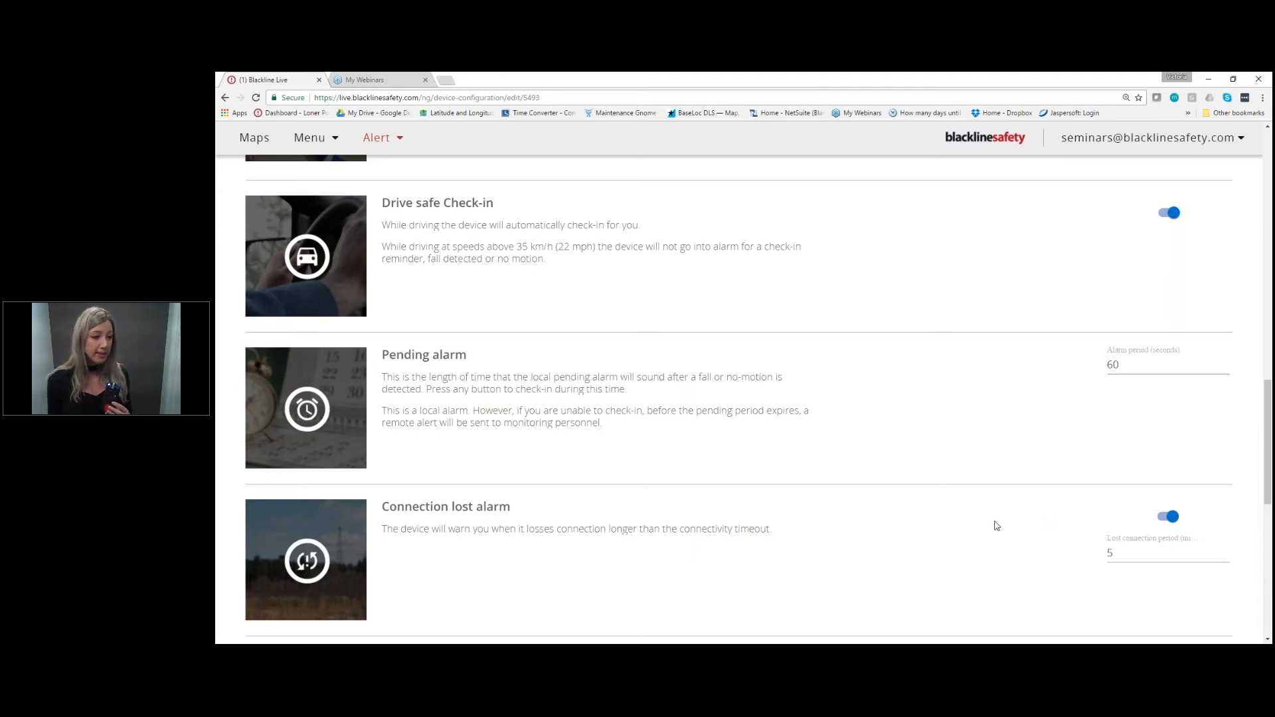
{"action": "scroll", "coordinate": [996, 526], "scroll_direction": "down", "scroll_amount": 3}
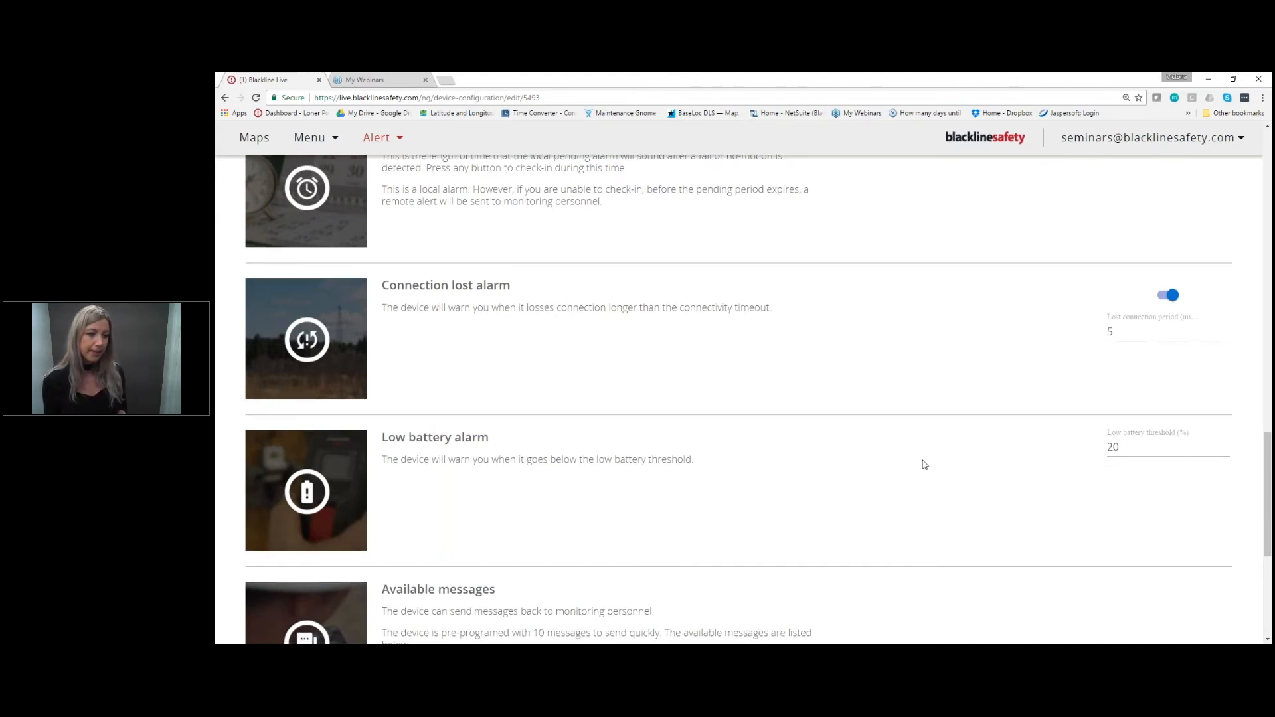
{"action": "scroll", "coordinate": [923, 465], "scroll_direction": "down", "scroll_amount": 2}
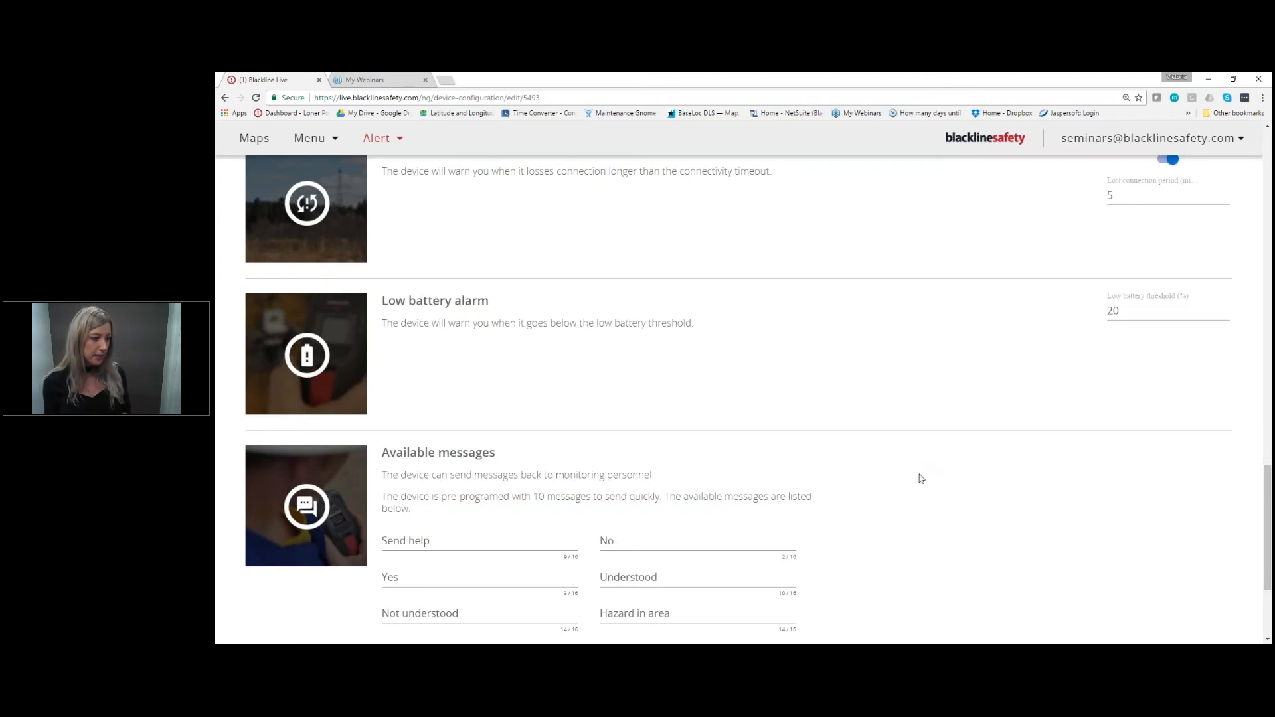
{"action": "scroll", "coordinate": [923, 471], "scroll_direction": "down", "scroll_amount": 2}
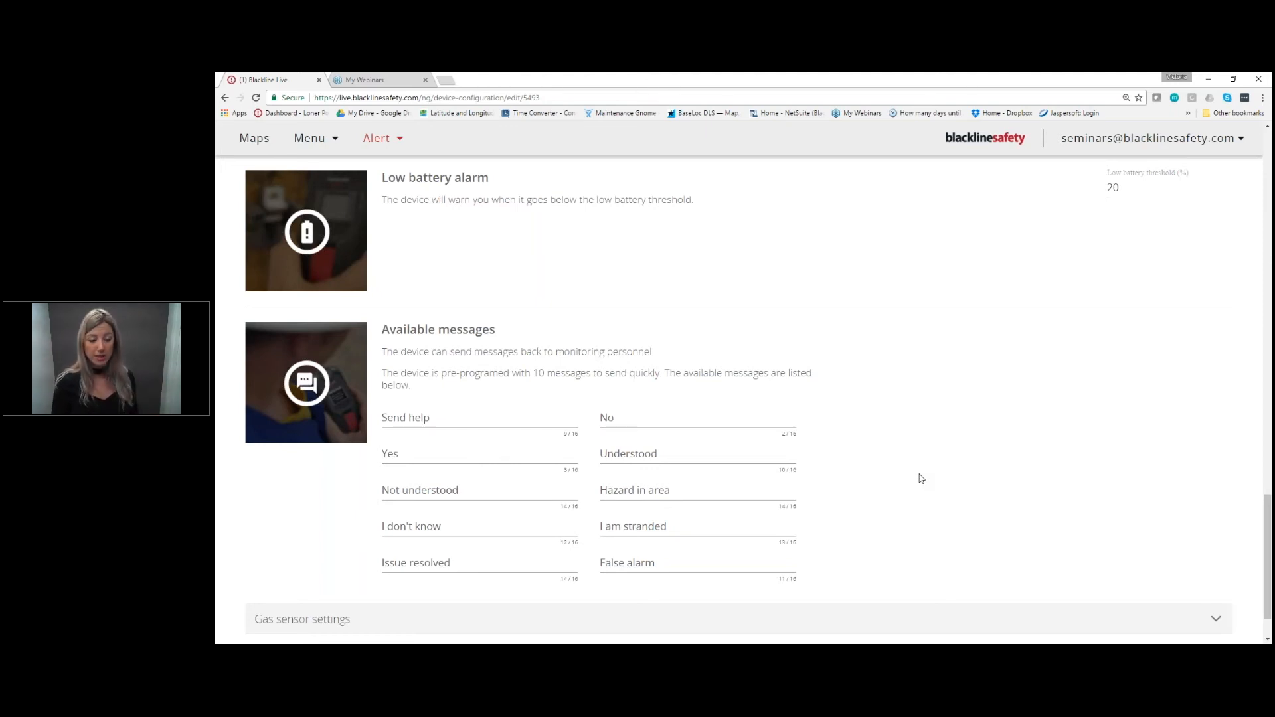
{"action": "scroll", "coordinate": [919, 480], "scroll_direction": "down", "scroll_amount": 1}
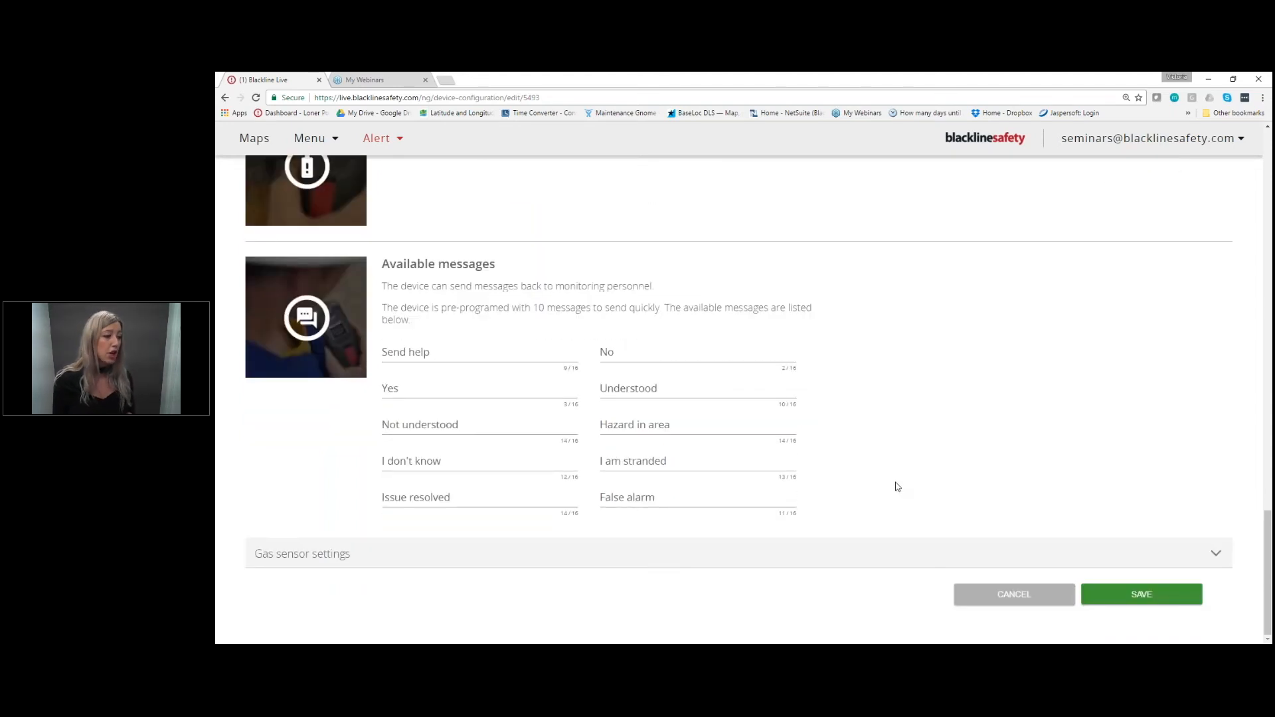
Step: Expand the gas sensor settings, review the bump test, calibration, TWA and individual gas settings, and save the configuration profile
{"action": "left_click", "coordinate": [1216, 555]}
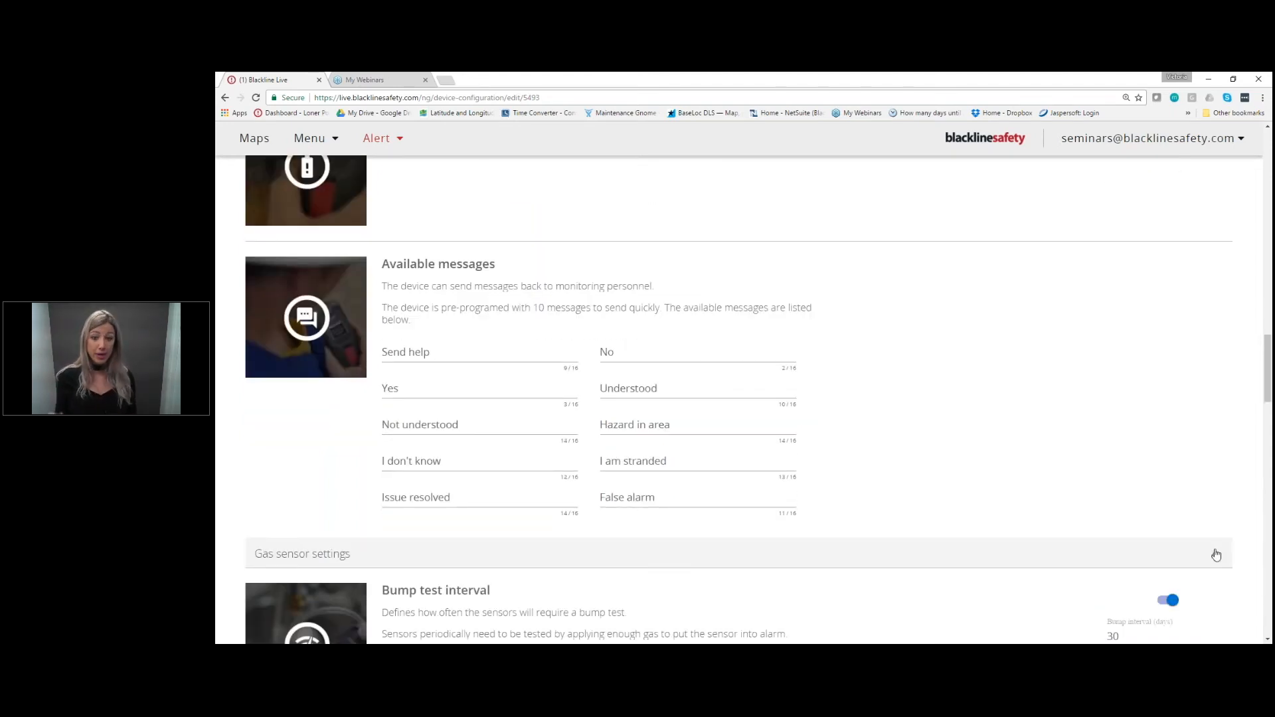
{"action": "scroll", "coordinate": [1142, 519], "scroll_direction": "down", "scroll_amount": 3}
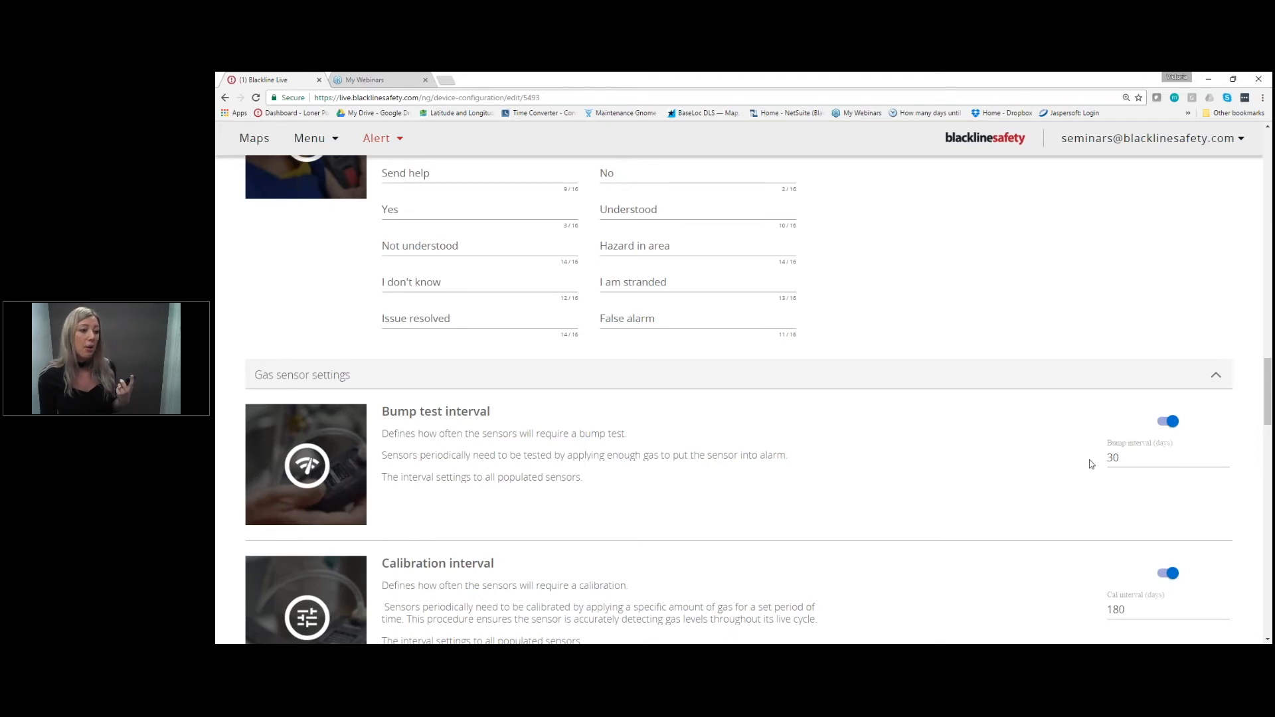
{"action": "scroll", "coordinate": [1091, 464], "scroll_direction": "down", "scroll_amount": 2}
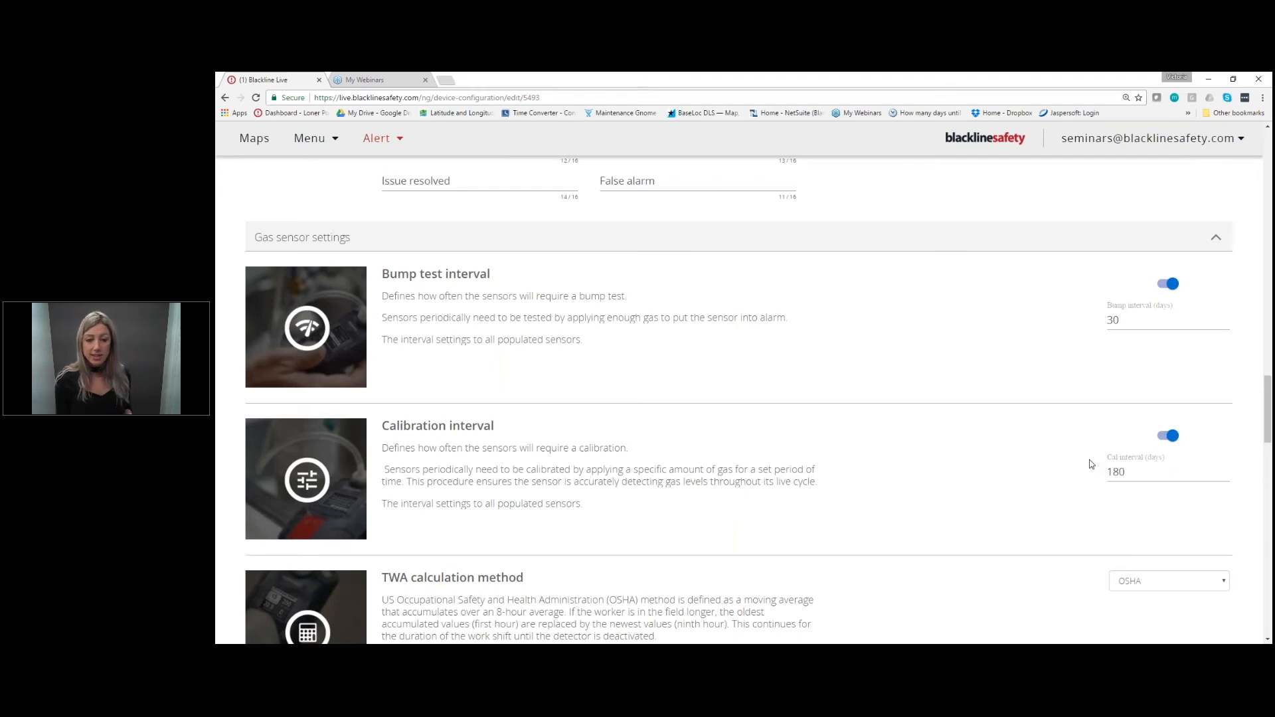
{"action": "scroll", "coordinate": [1080, 459], "scroll_direction": "down", "scroll_amount": 2}
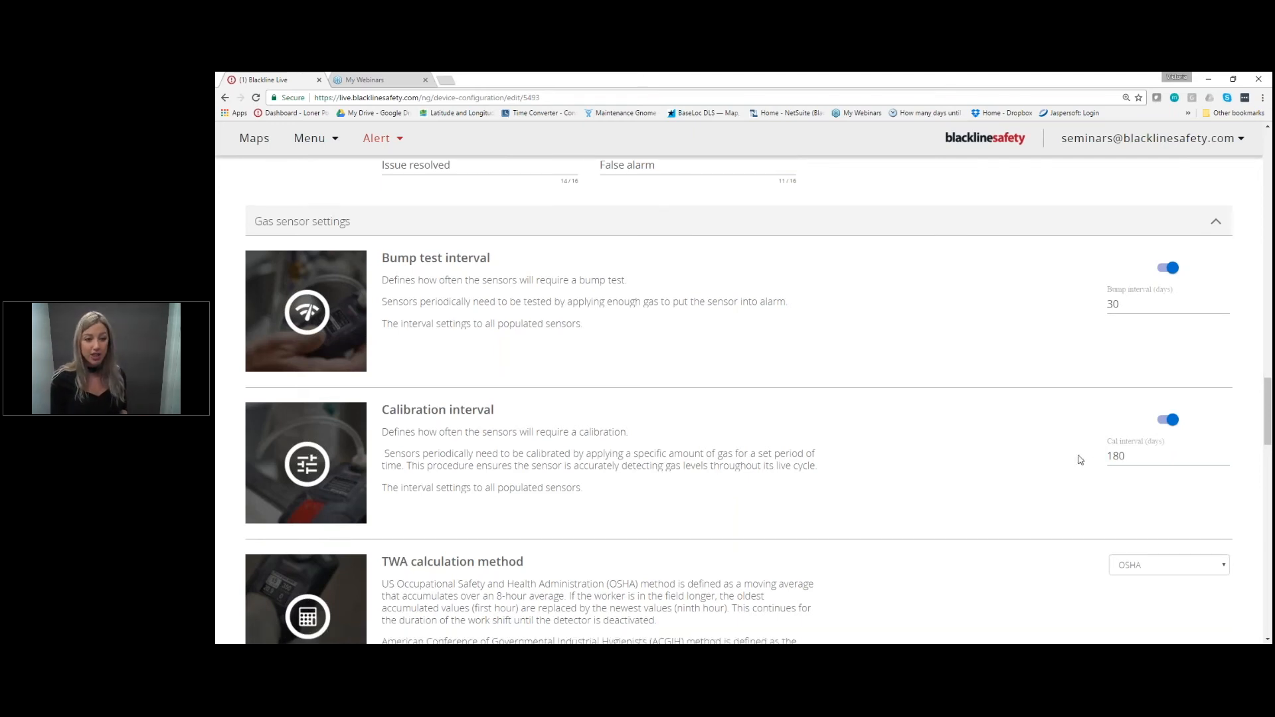
{"action": "double_click", "coordinate": [1119, 306]}
{"action": "scroll", "coordinate": [992, 385], "scroll_direction": "down", "scroll_amount": 3}
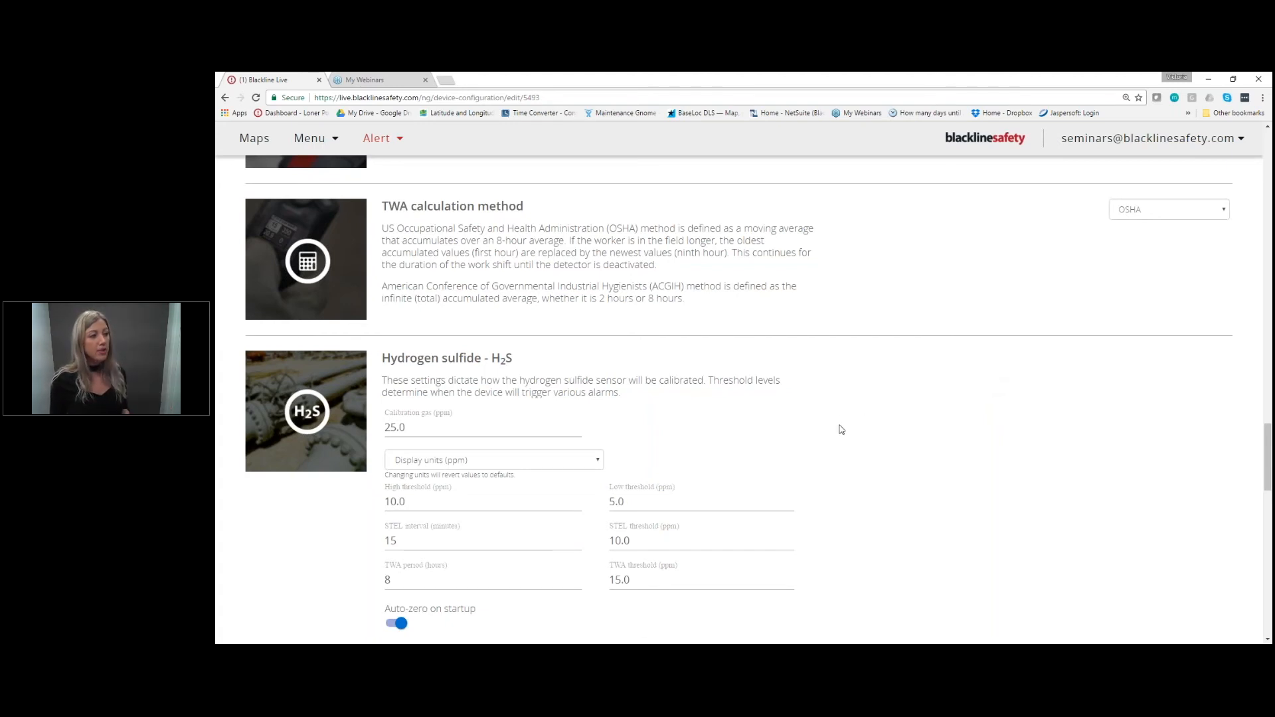
{"action": "scroll", "coordinate": [841, 429], "scroll_direction": "down", "scroll_amount": 4}
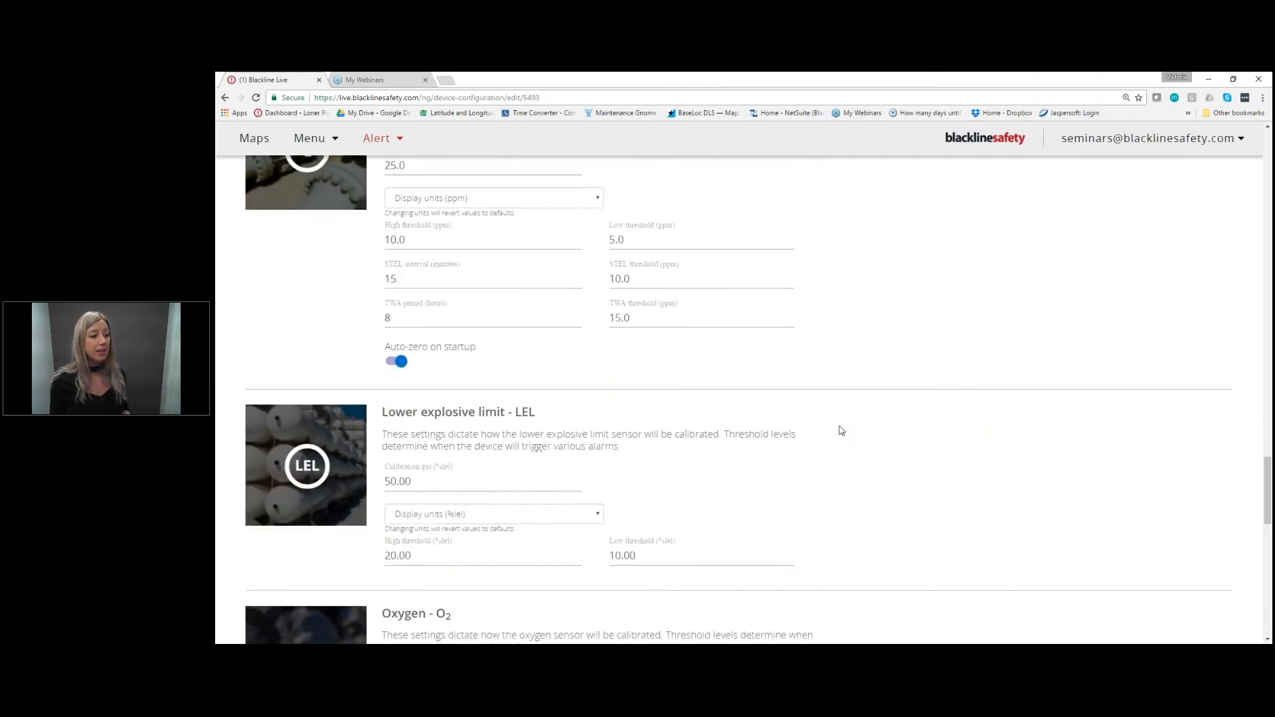
{"action": "scroll", "coordinate": [841, 431], "scroll_direction": "down", "scroll_amount": 6}
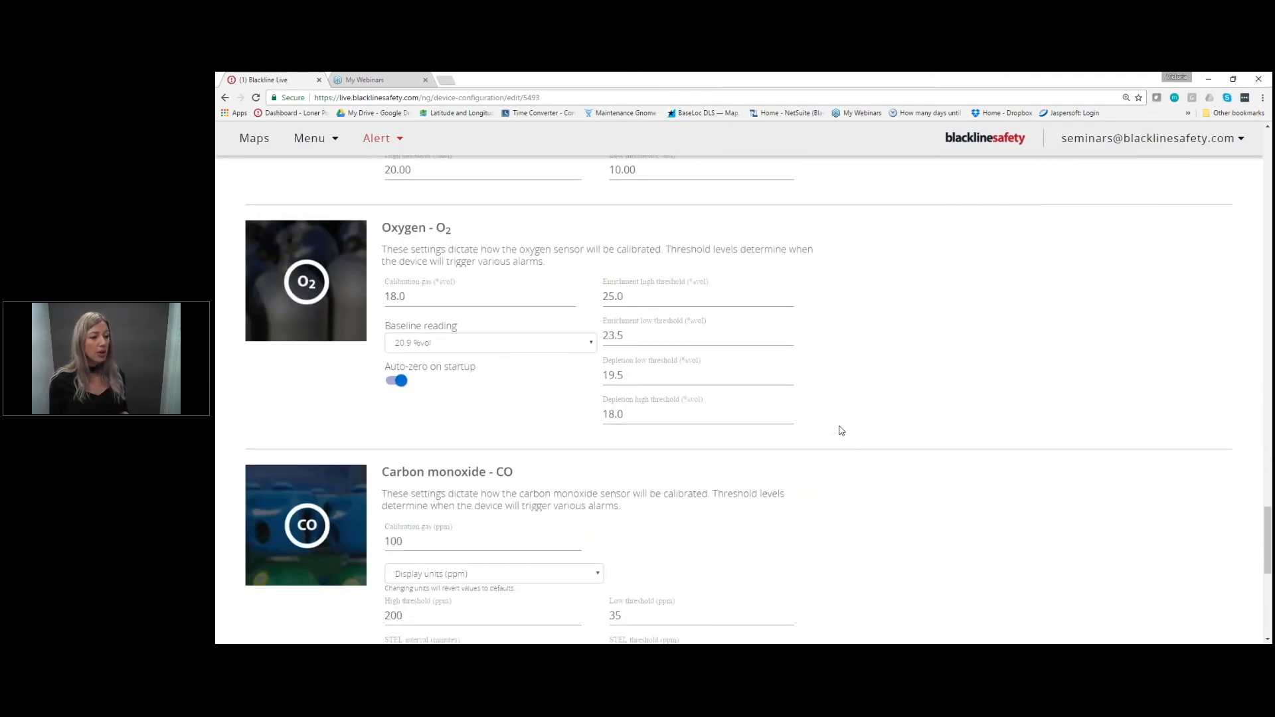
{"action": "scroll", "coordinate": [841, 431], "scroll_direction": "down", "scroll_amount": 7}
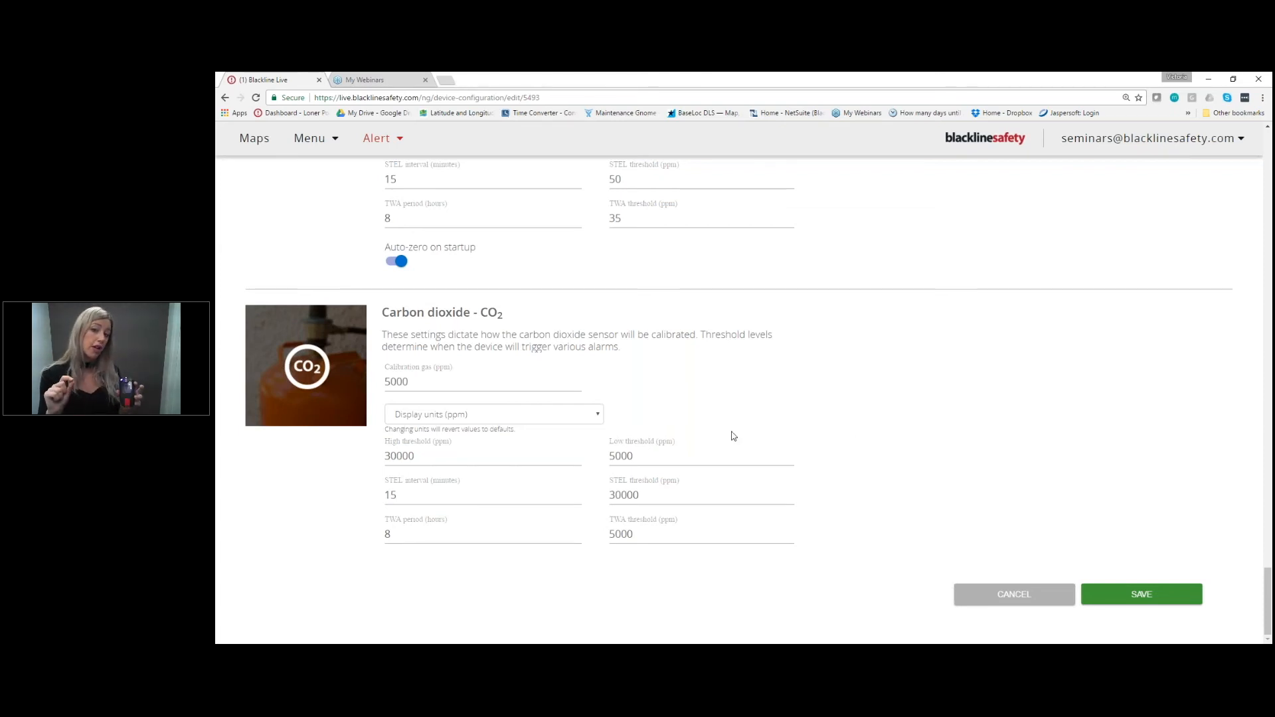
{"action": "left_click", "coordinate": [1104, 595]}
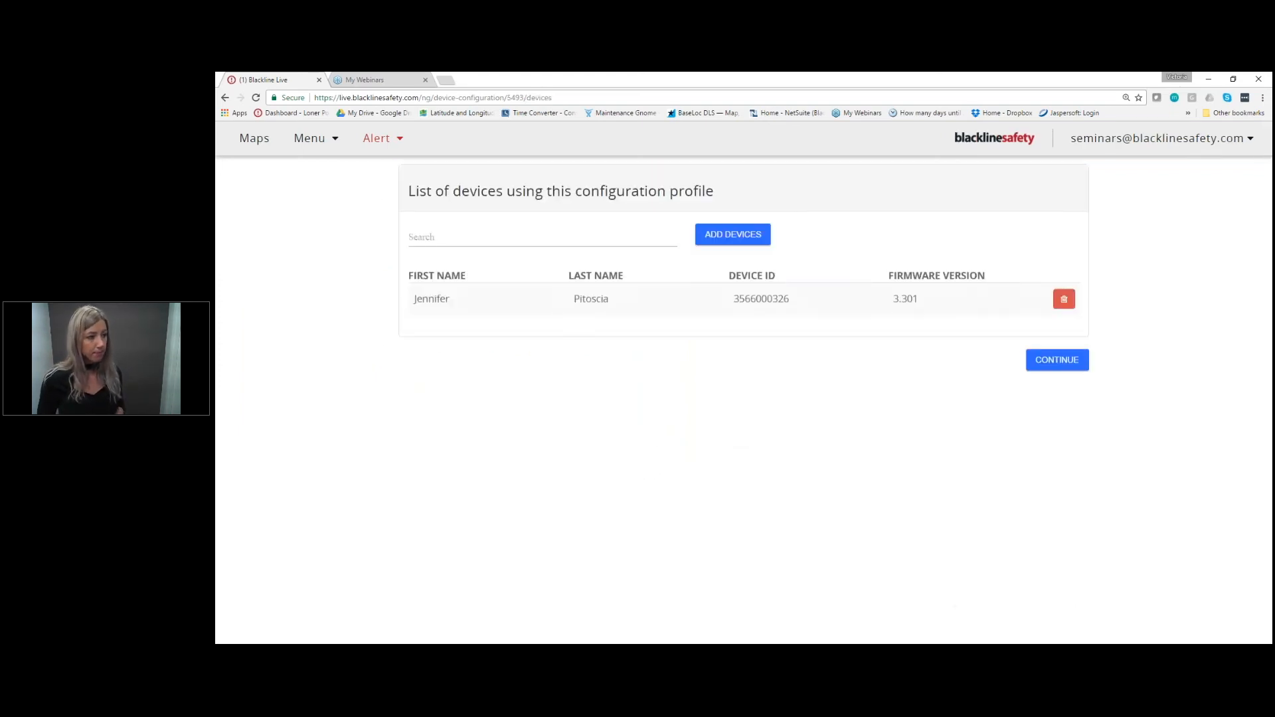
Step: Remove the listed device from the configuration profile, add it back, and continue to the device configuration overview
{"action": "left_click_drag", "start_coordinate": [956, 303], "coordinate": [394, 299]}
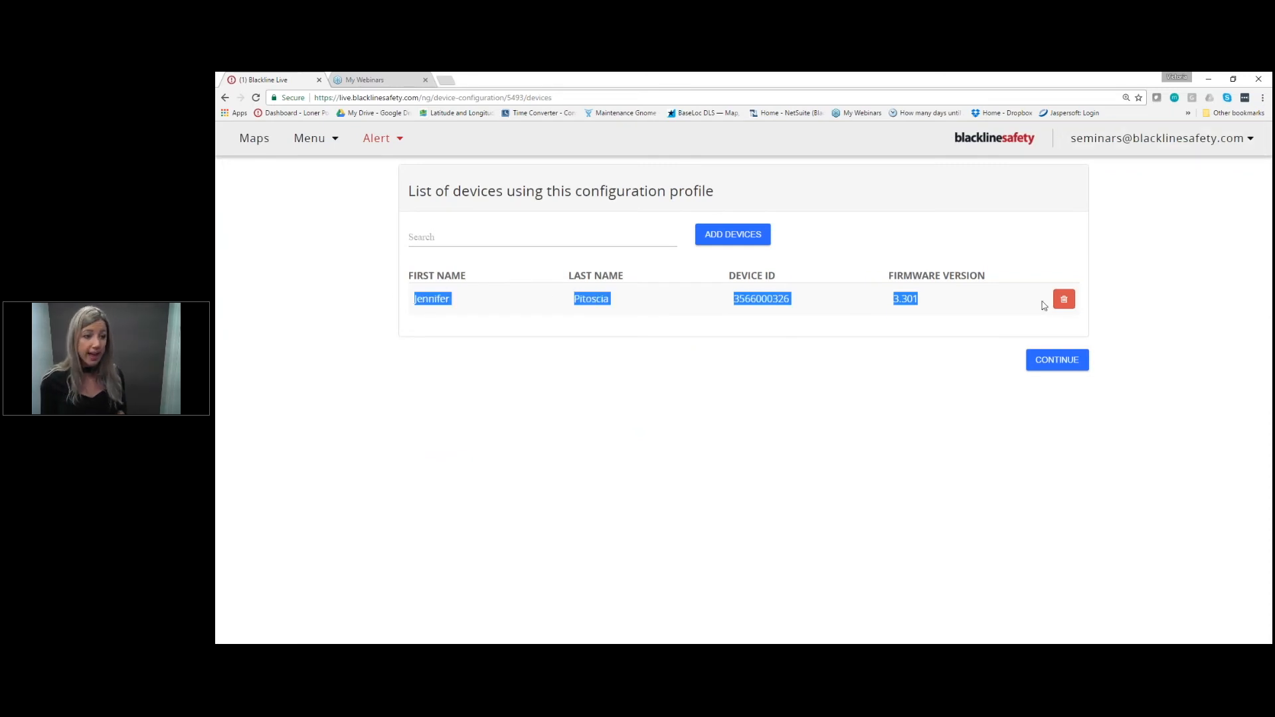
{"action": "left_click", "coordinate": [1064, 302]}
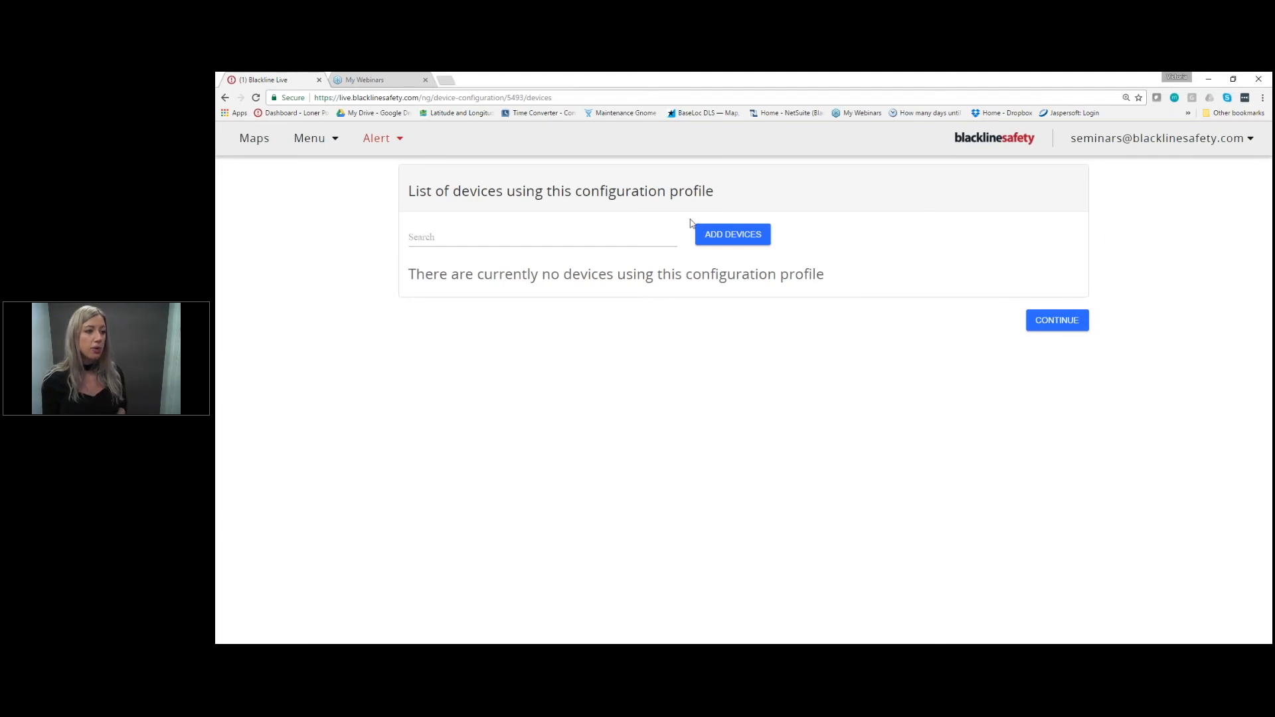
{"action": "left_click", "coordinate": [729, 239]}
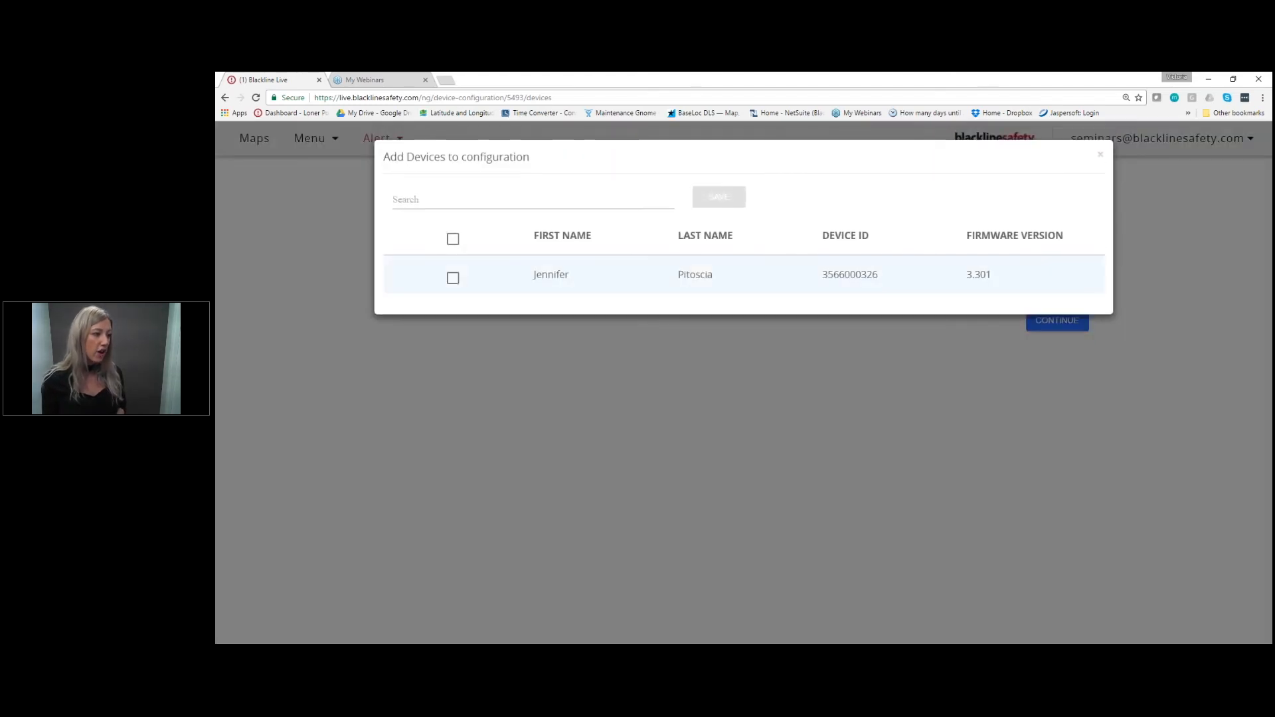
{"action": "left_click", "coordinate": [453, 277]}
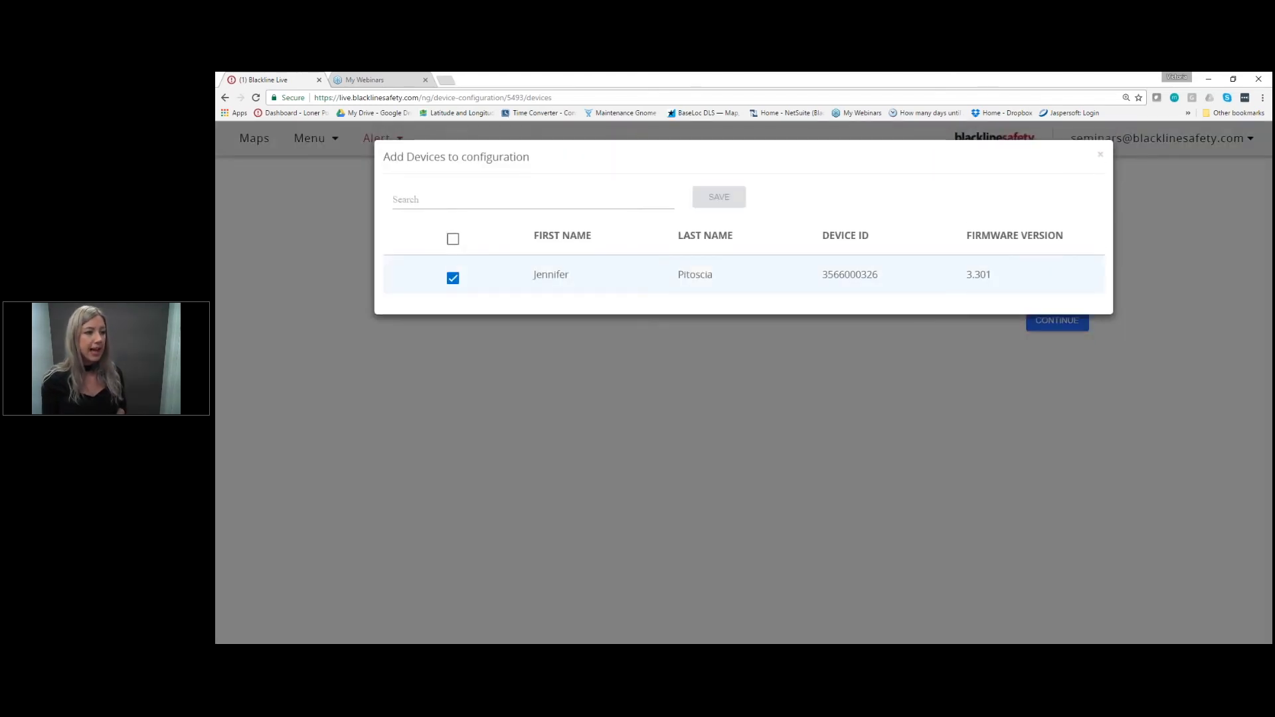
{"action": "left_click", "coordinate": [1060, 359]}
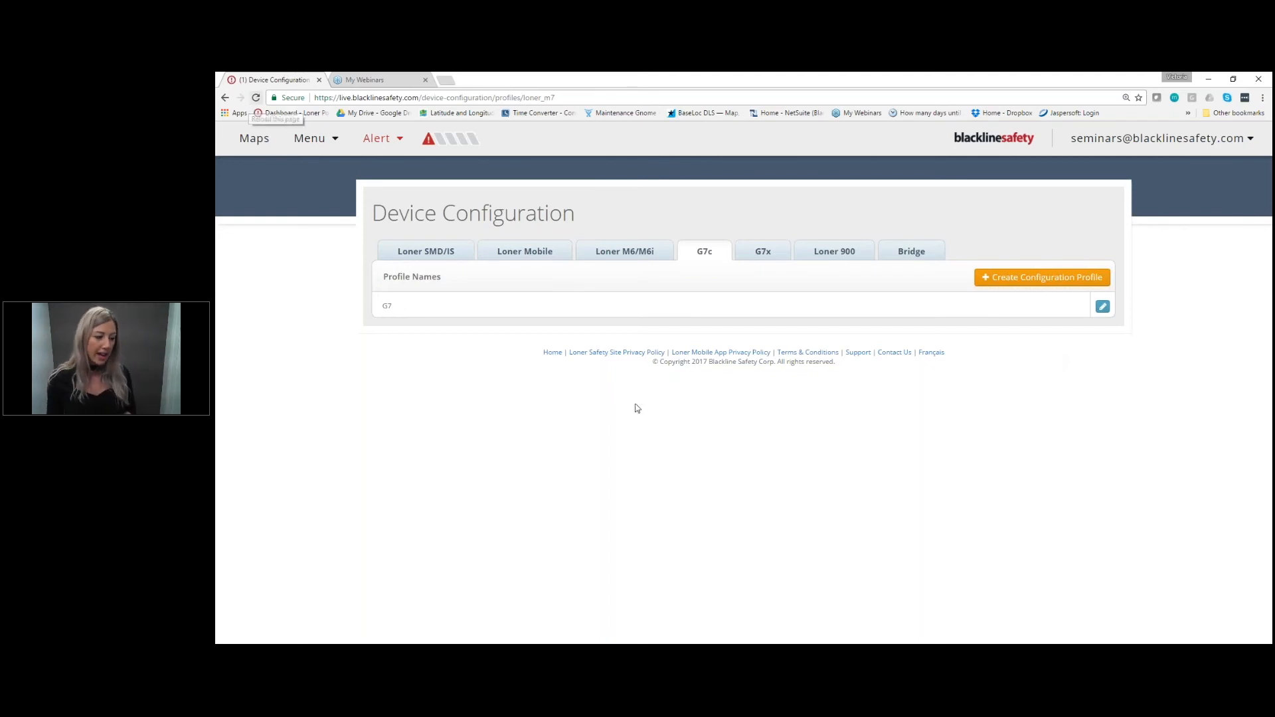
Step: Bring up the open PowerPoint windows to switch to the presentation
{"action": "left_click", "coordinate": [537, 654]}
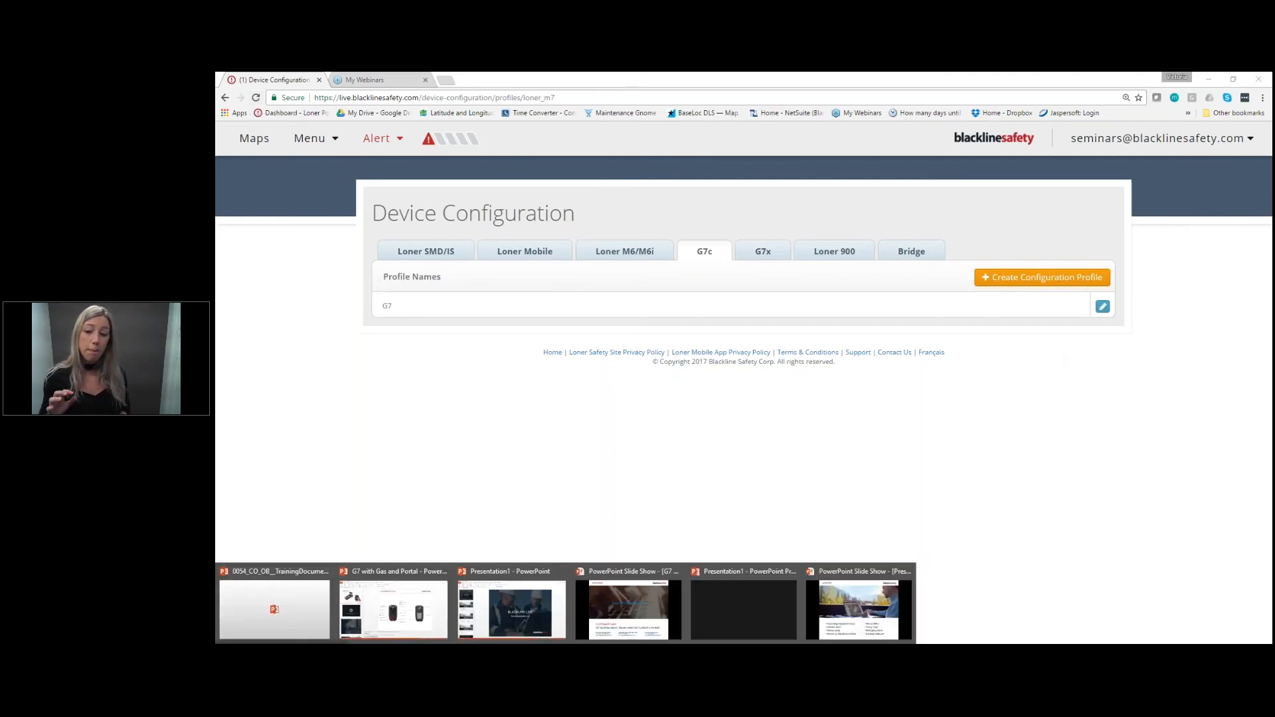